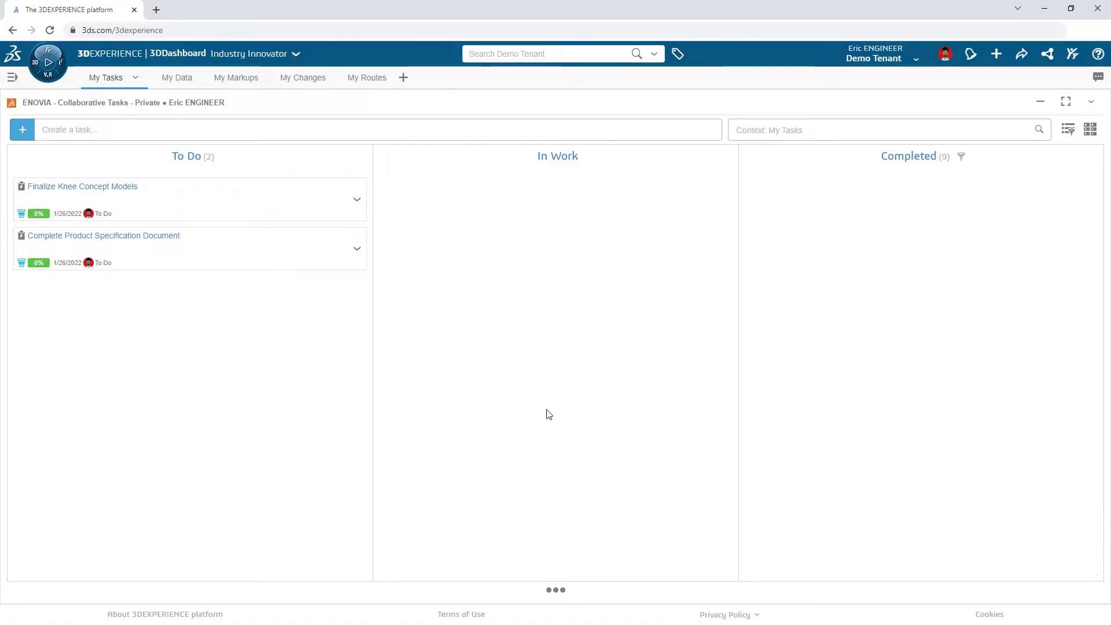
Review both task cards and move 'Complete Product Specification Document' to In Work.
click(253, 208)
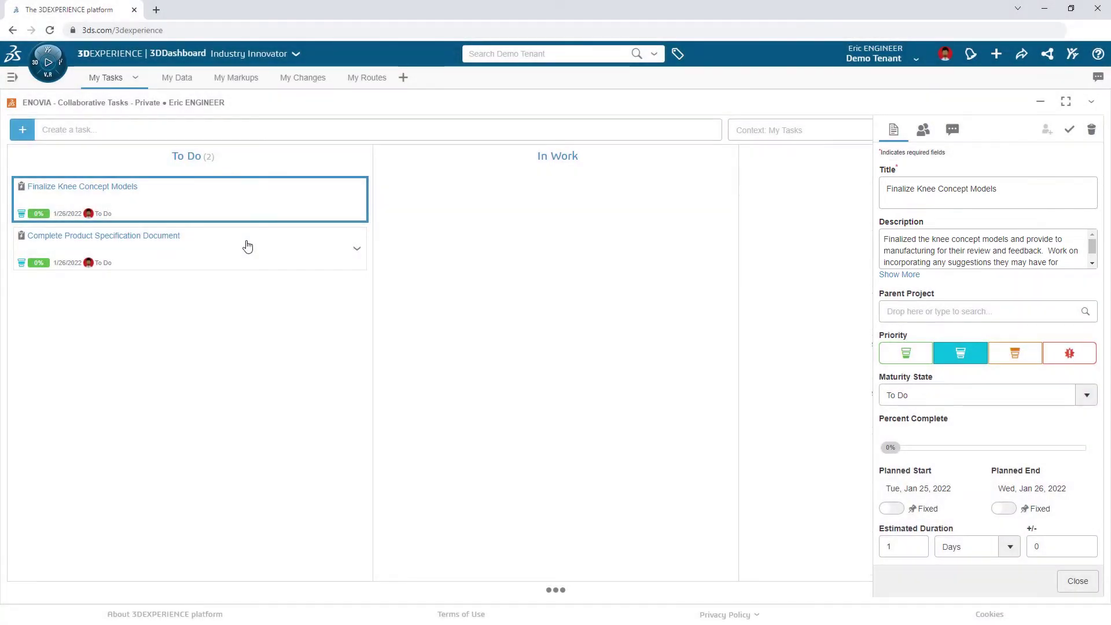
click(248, 247)
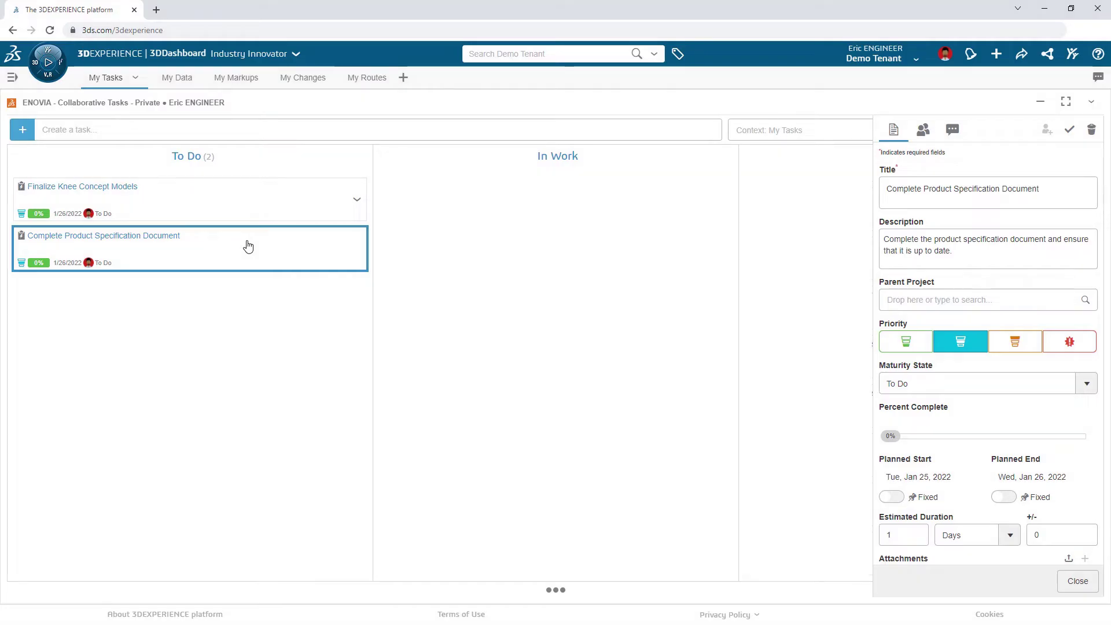
drag(247, 248, 556, 244)
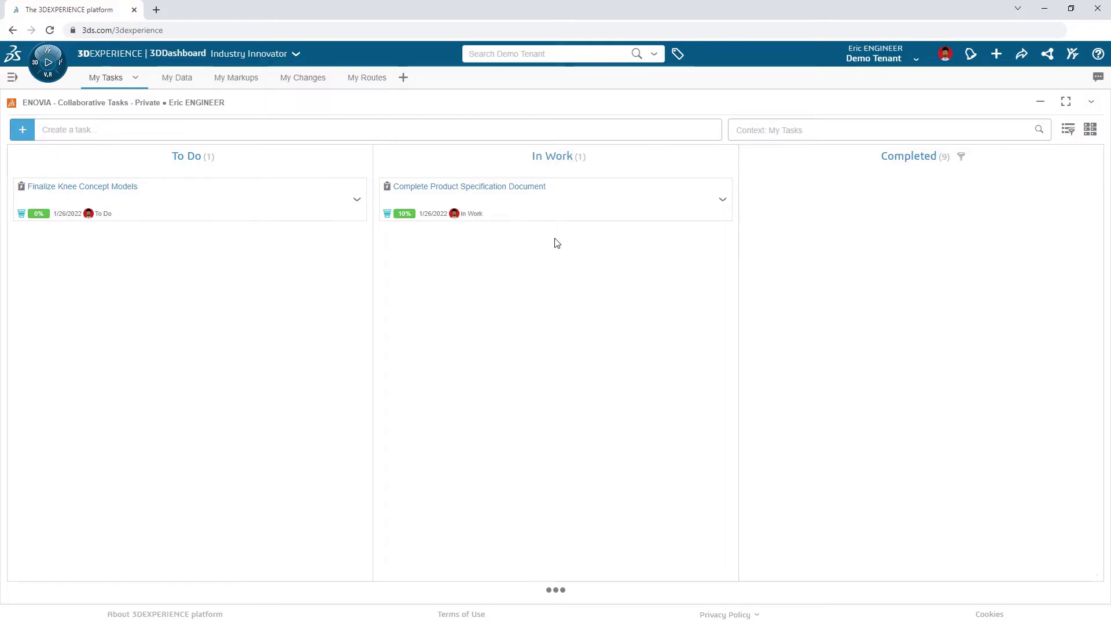
From My Data open Project 1000, load VF2 Foot into 3DPlay, orbit it, and show its properties.
click(176, 77)
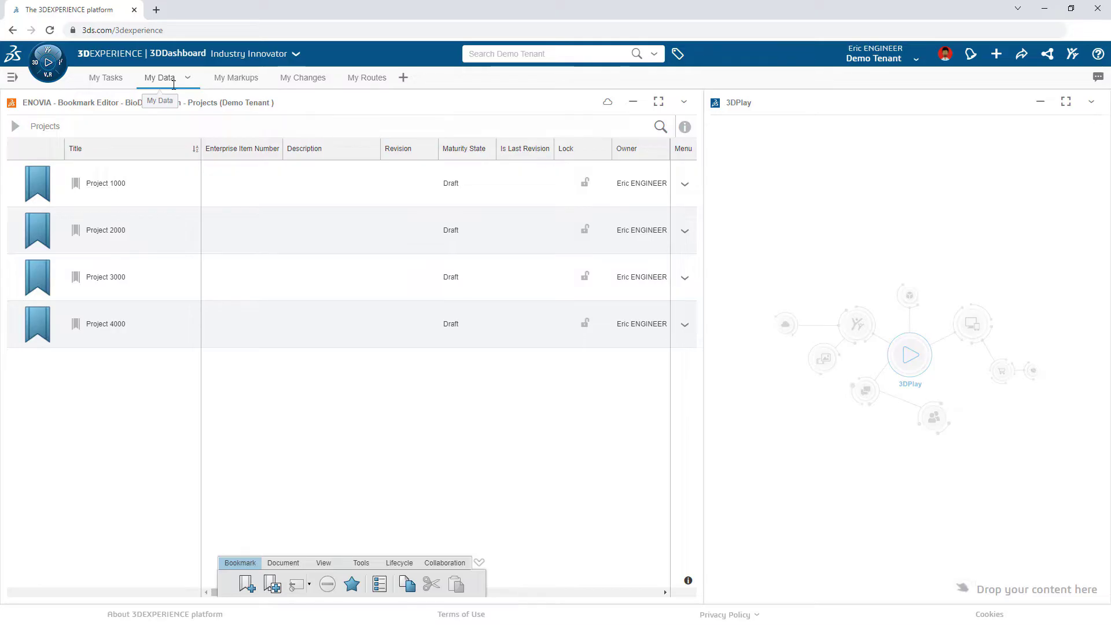
click(106, 182)
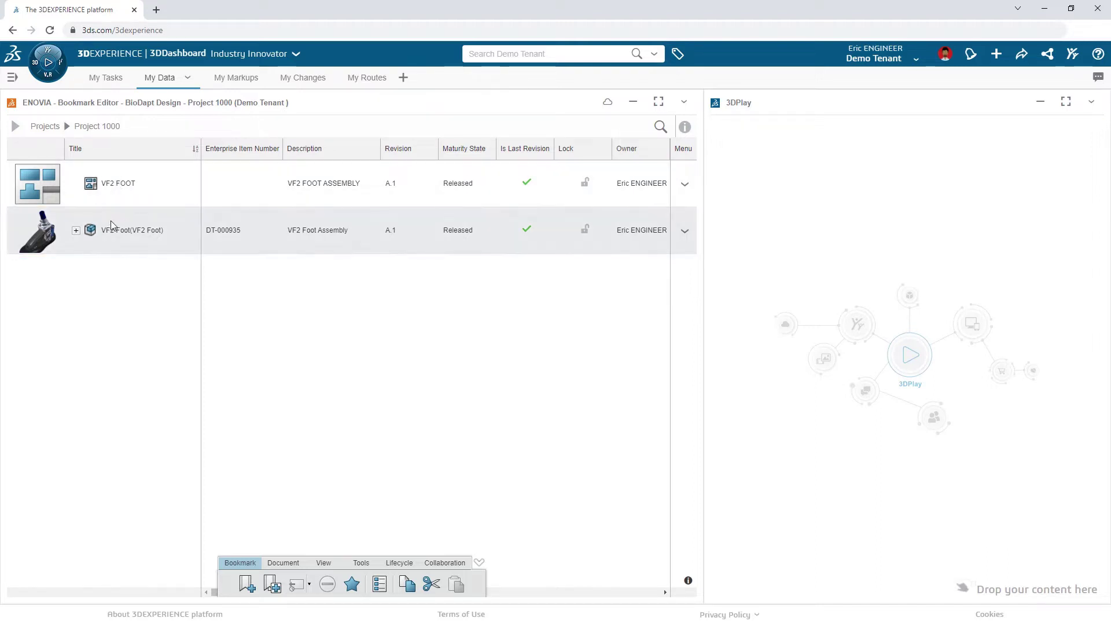
drag(113, 228, 766, 240)
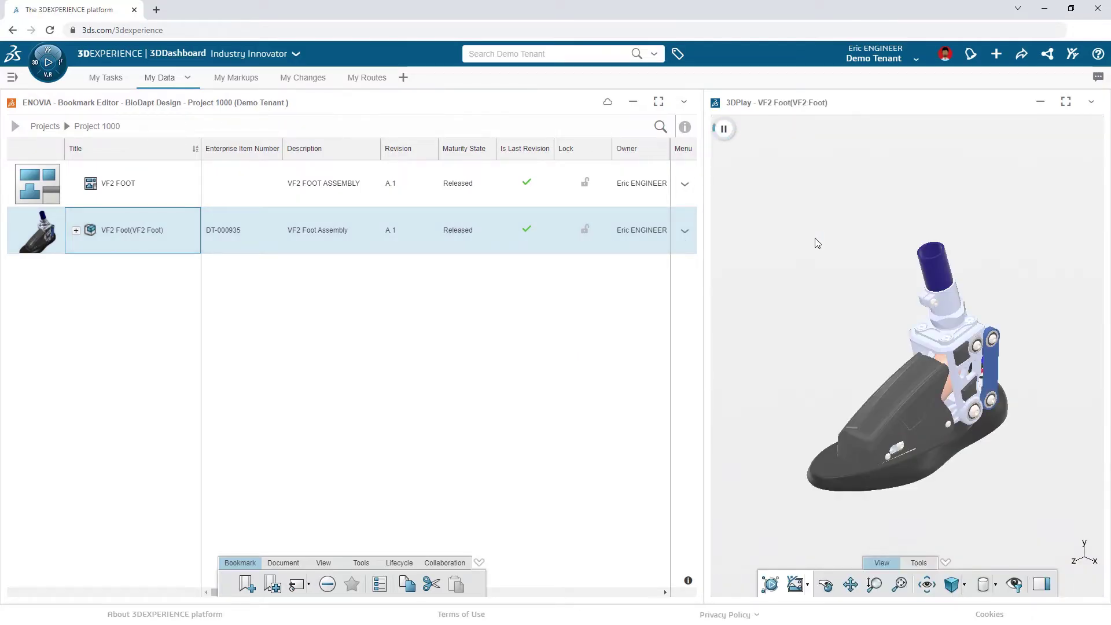
mouse_move(816, 243)
mouse_down()
mouse_move(827, 226)
mouse_move(836, 247)
mouse_up()
click(684, 128)
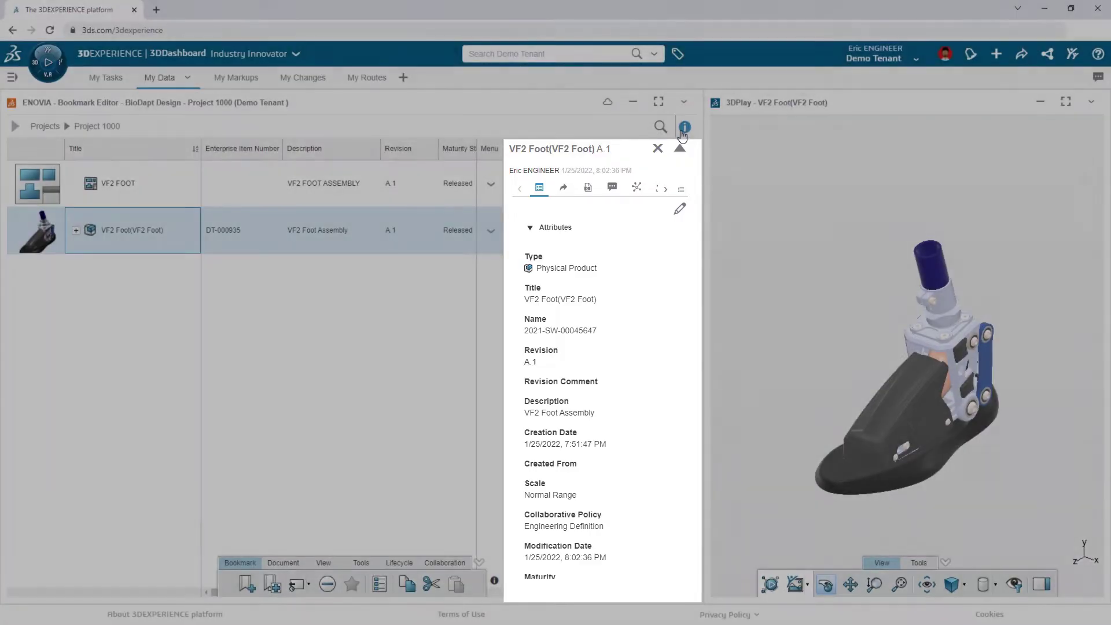
Upload Project Specification.docx from the desktop into Project 1000 and maximize the browser.
click(684, 128)
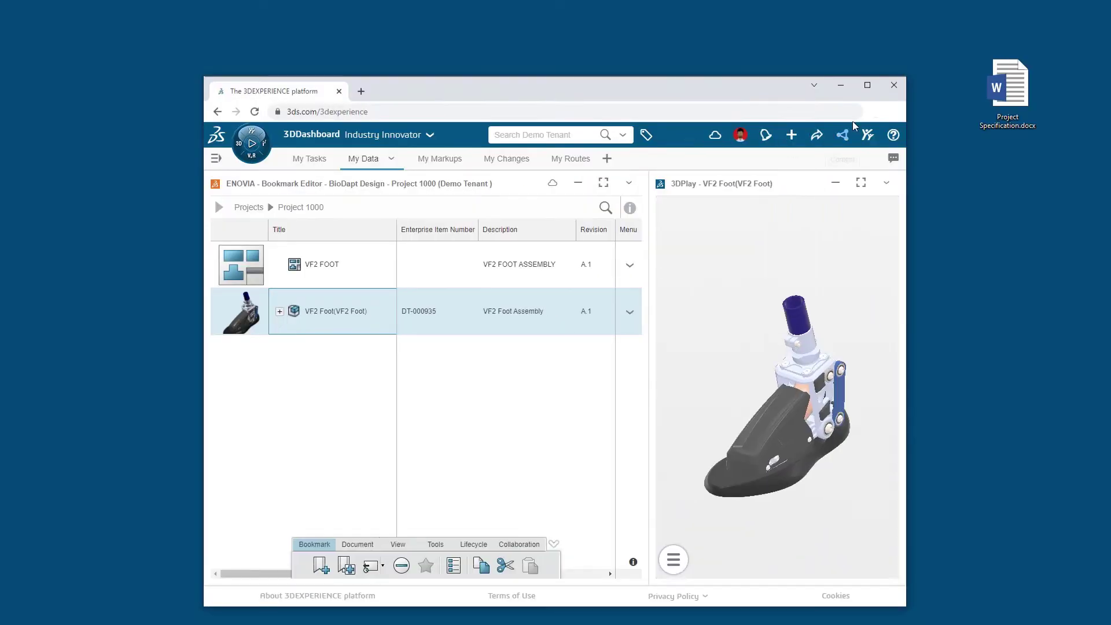
drag(1006, 98, 428, 393)
key(Return)
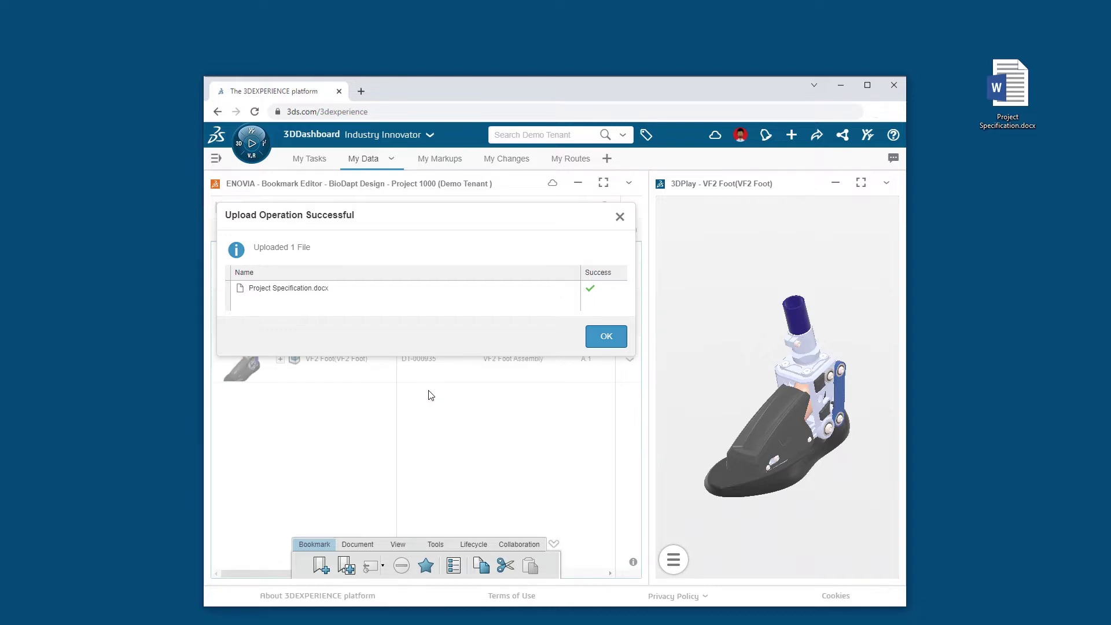
click(606, 336)
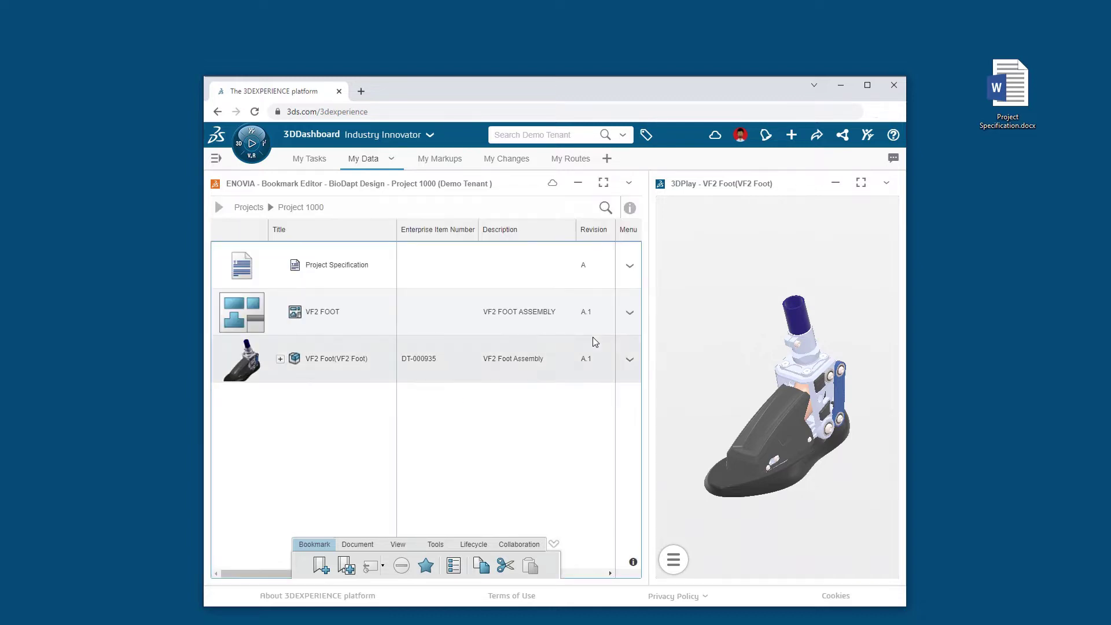
key(super+Up)
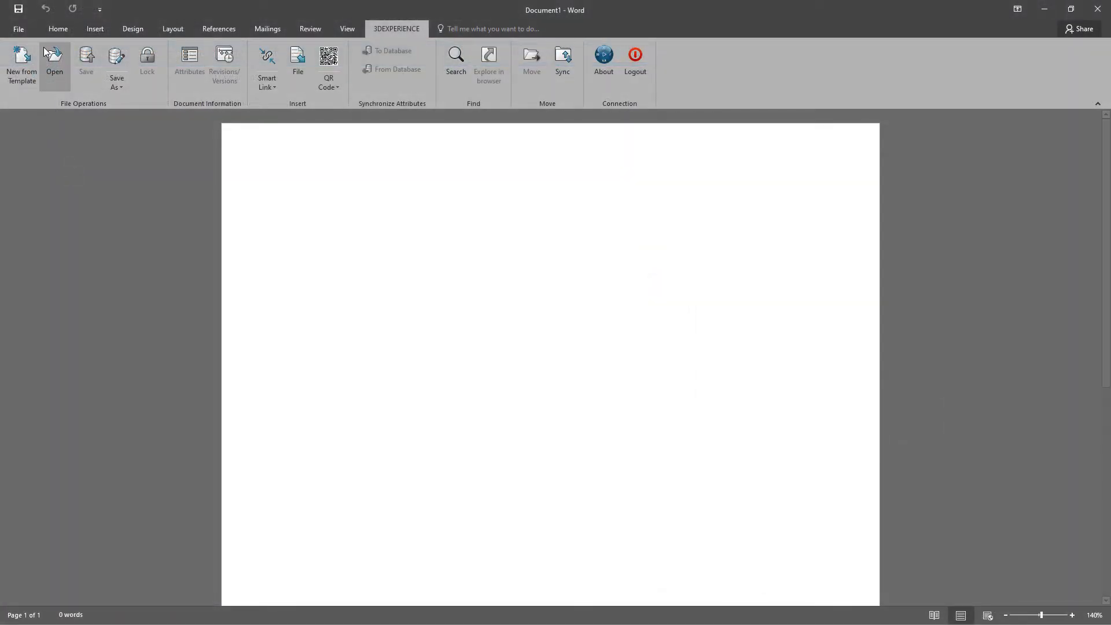
Open document DOC-SW-0000125 from the Project 1000 folder via the 3DEXPERIENCE tab.
click(44, 48)
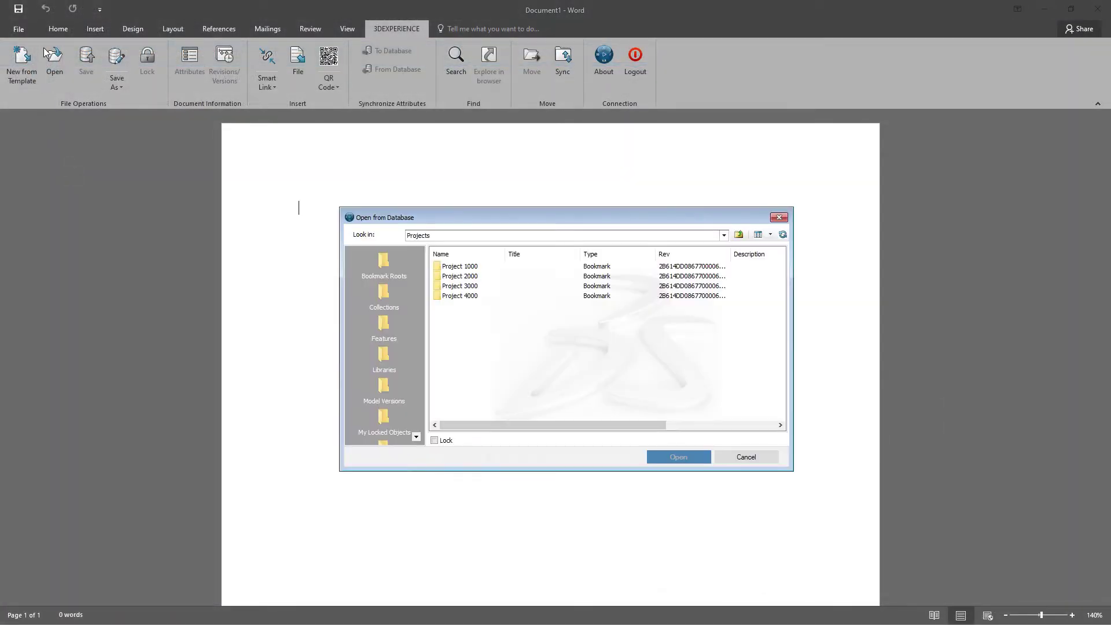
double_click(471, 269)
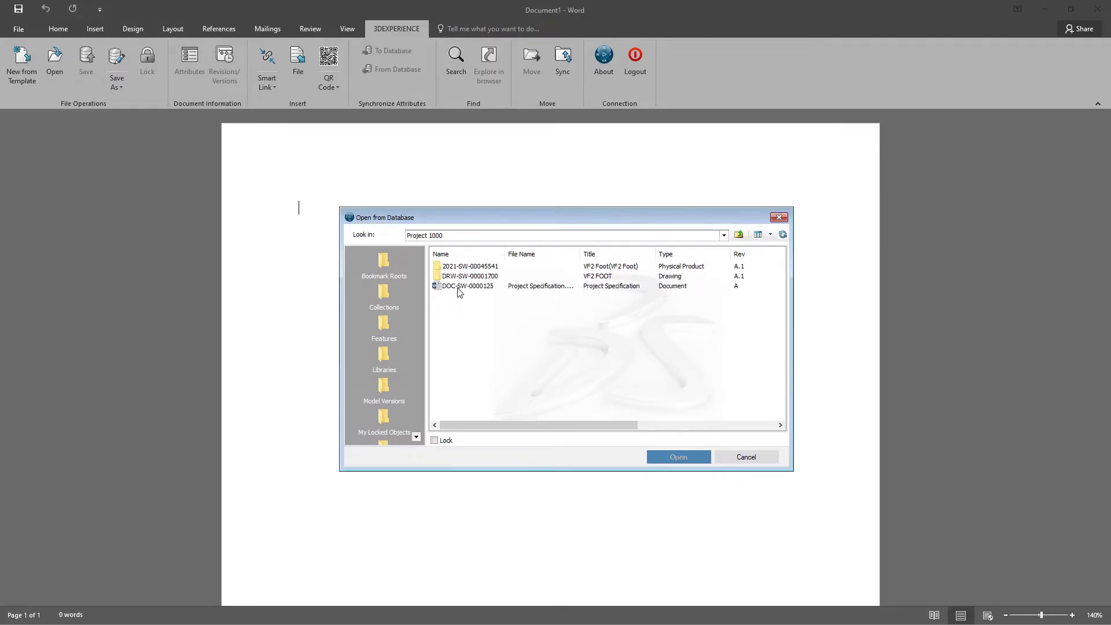
click(460, 287)
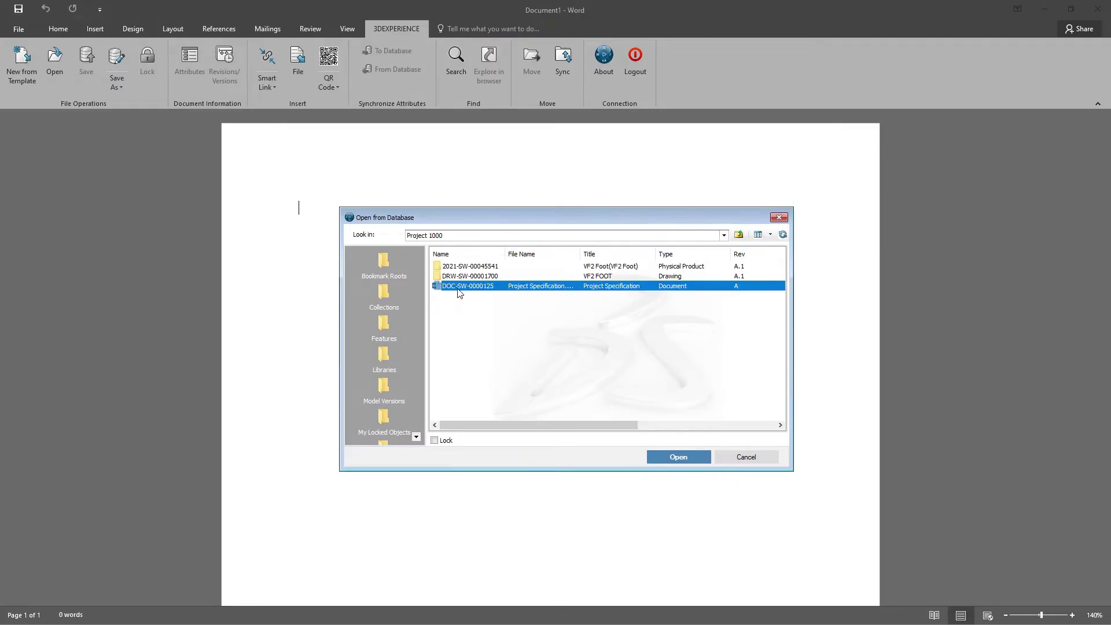
click(677, 459)
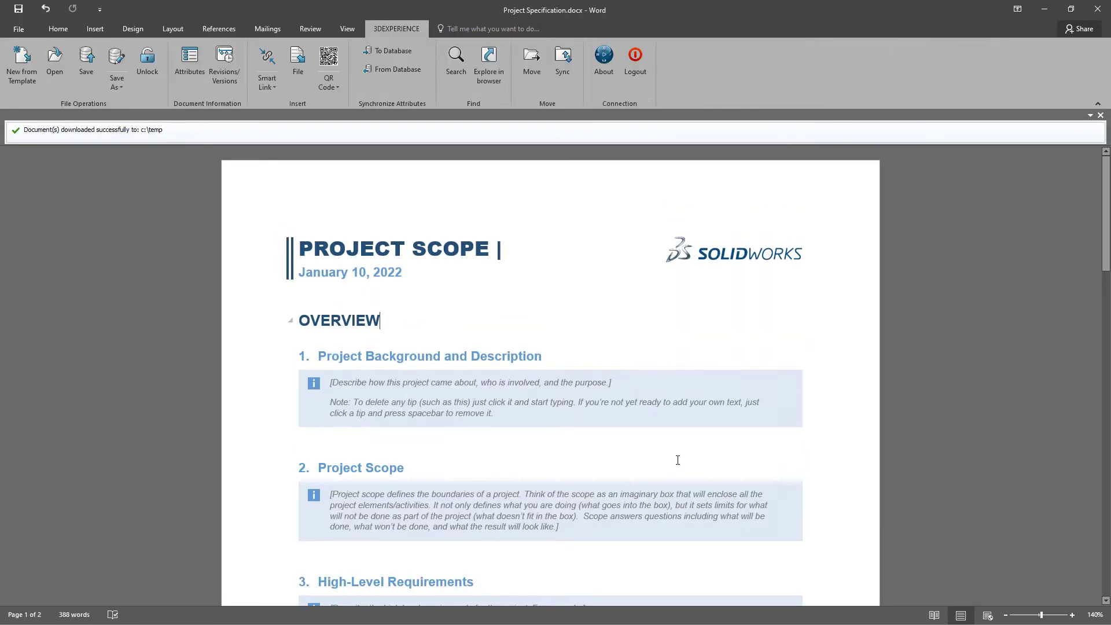
Append MOTO KNEE to the title and set the document date to January 24, 2022.
click(542, 251)
text(MOTO KNEE)
click(382, 272)
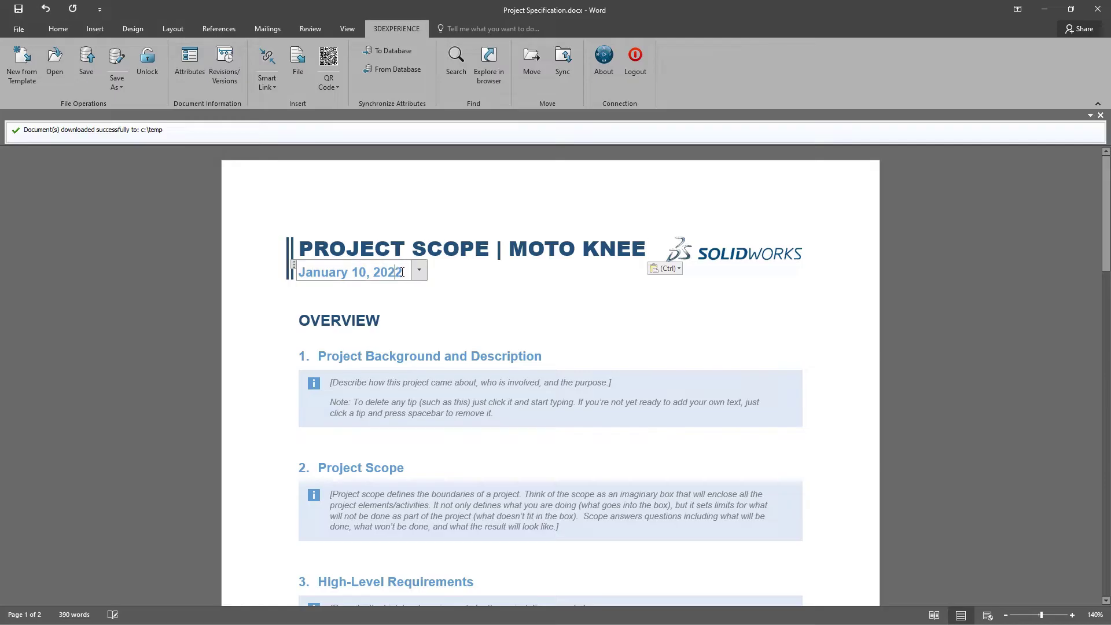
click(419, 273)
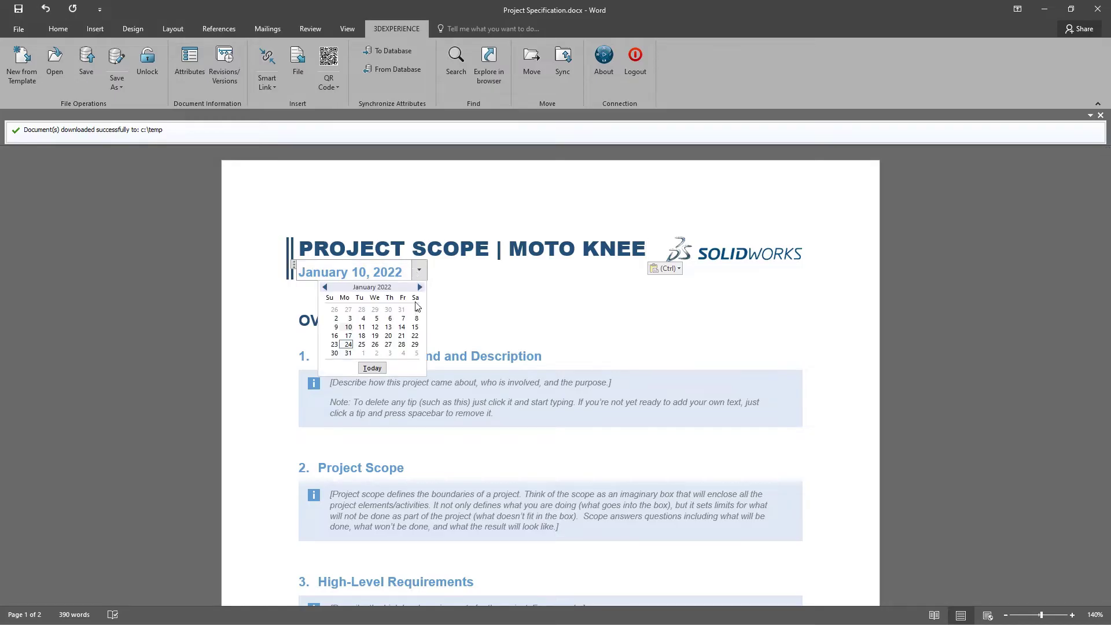
click(373, 369)
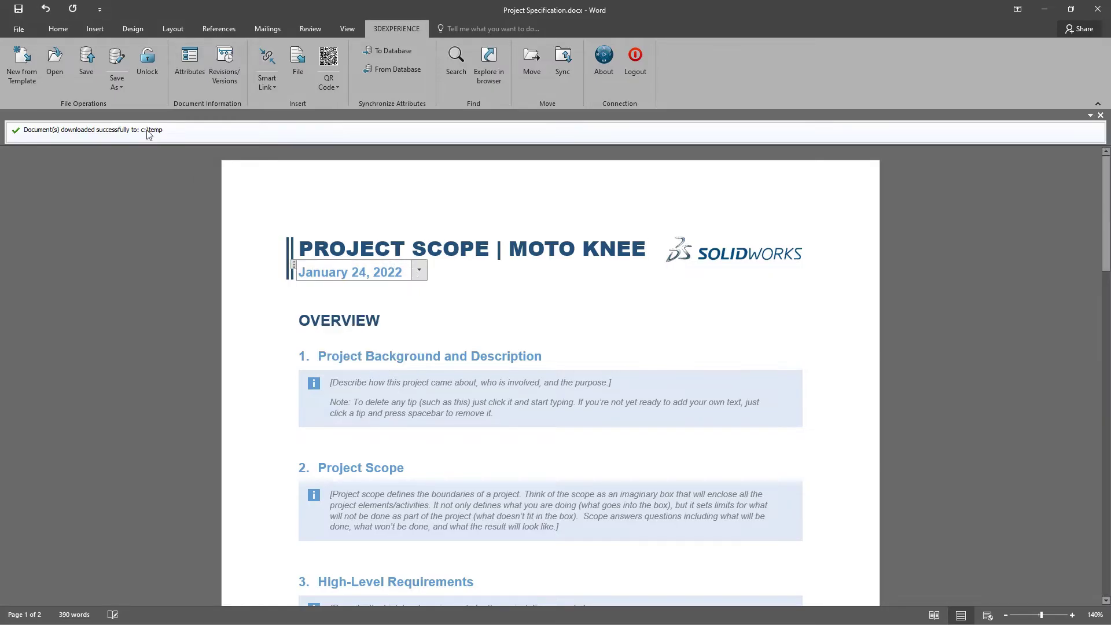
Check the updated specification into 3DEXPERIENCE with a check-in comment.
click(87, 60)
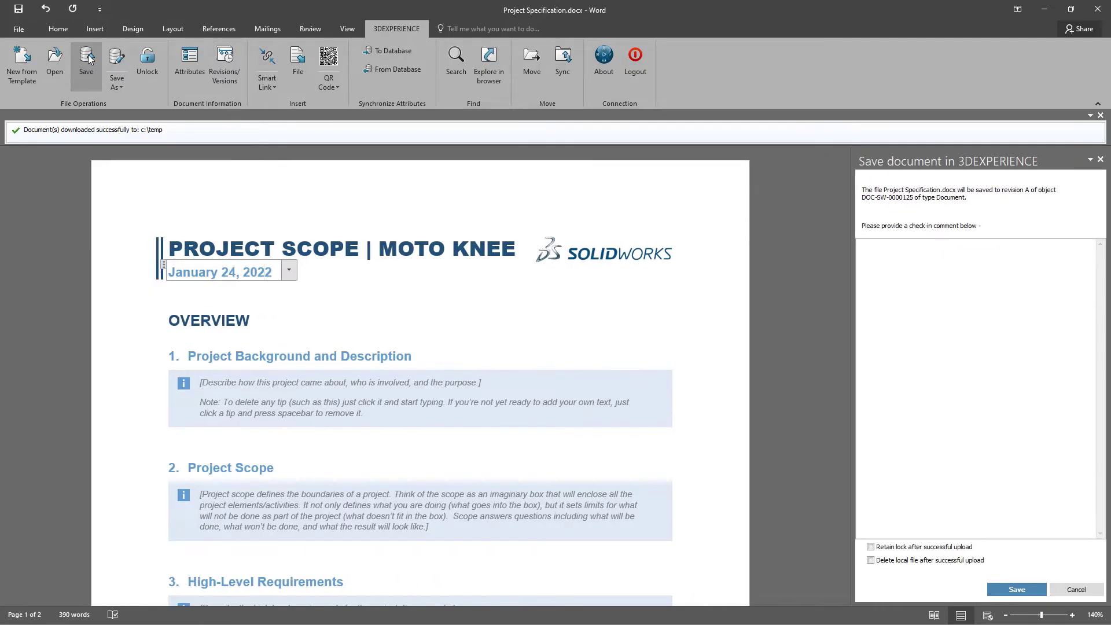
click(869, 262)
text(Updated title and date)
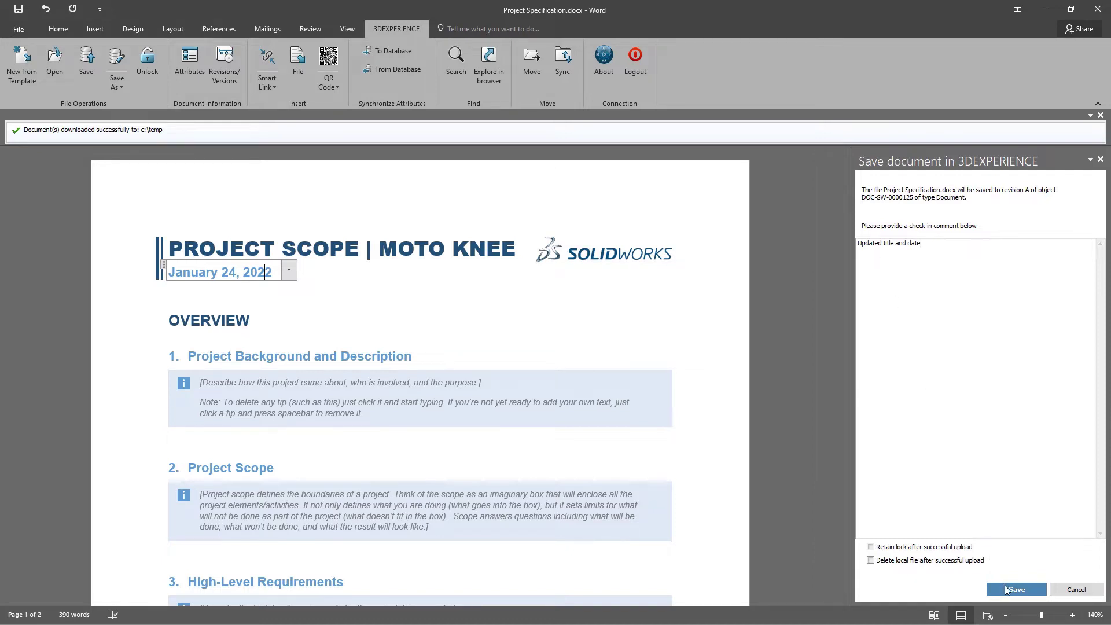
click(1006, 590)
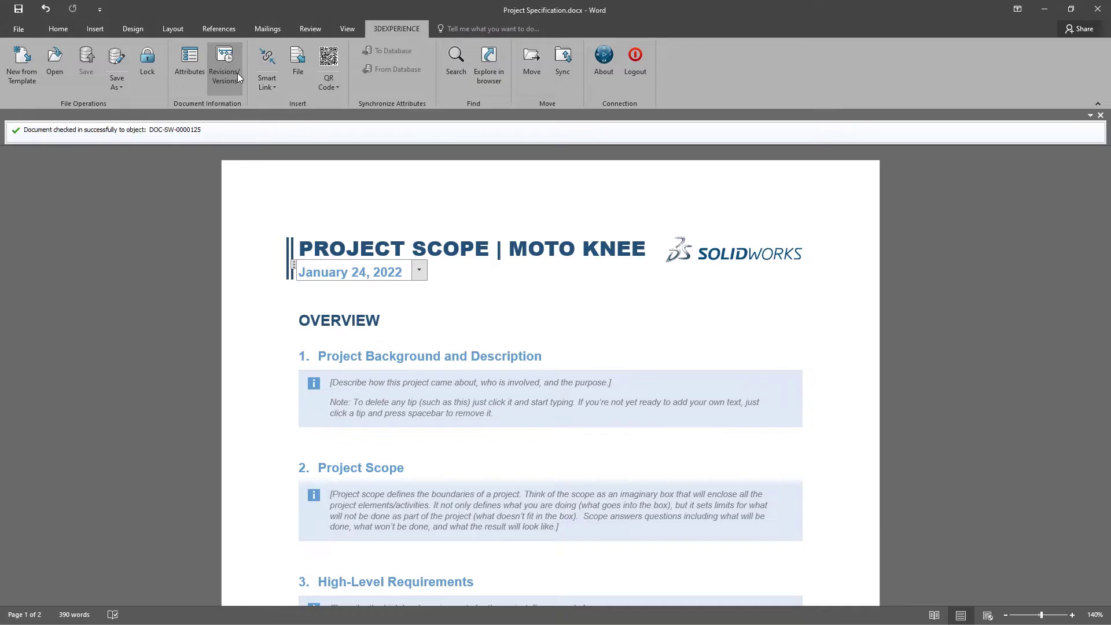
Review its revisions, complete the specification task, and move Finalize Knee Concept Models to In Work.
click(225, 65)
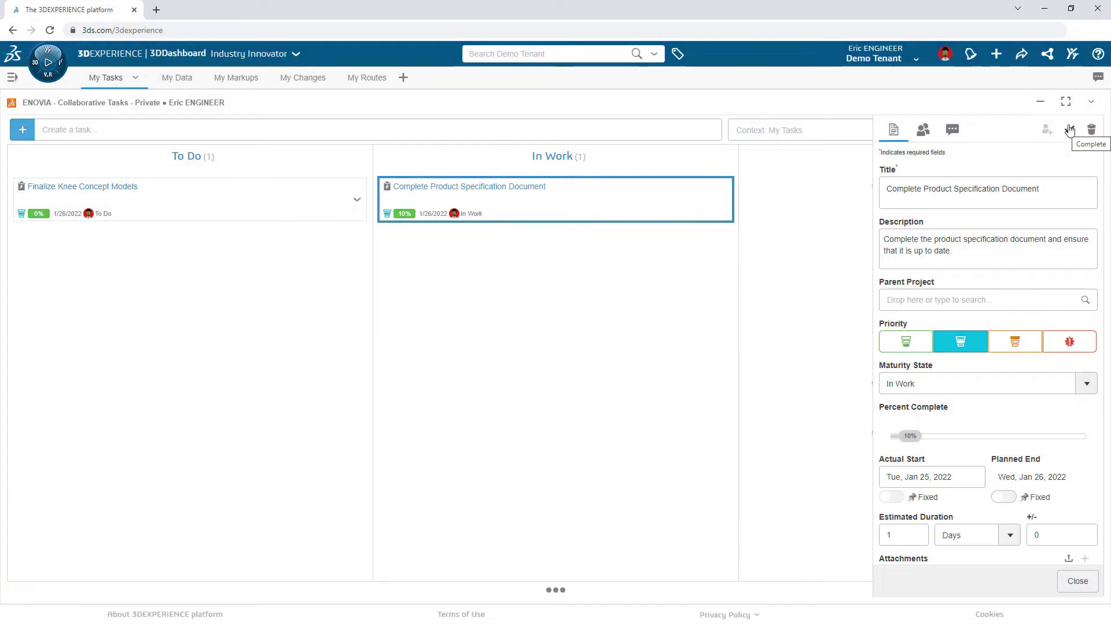
click(1070, 130)
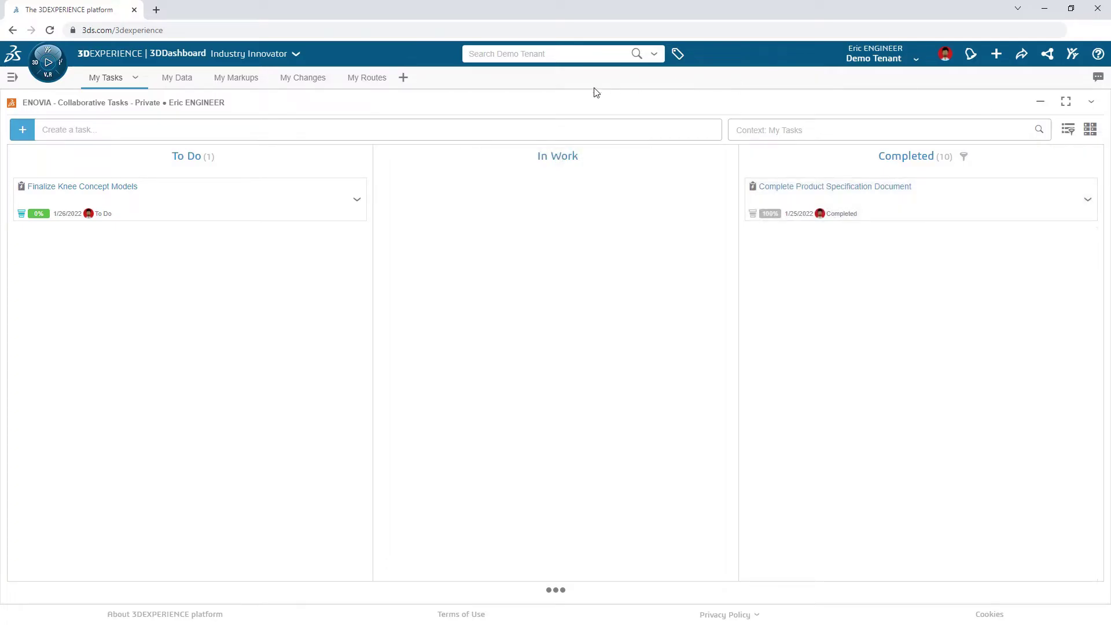
drag(314, 205, 550, 206)
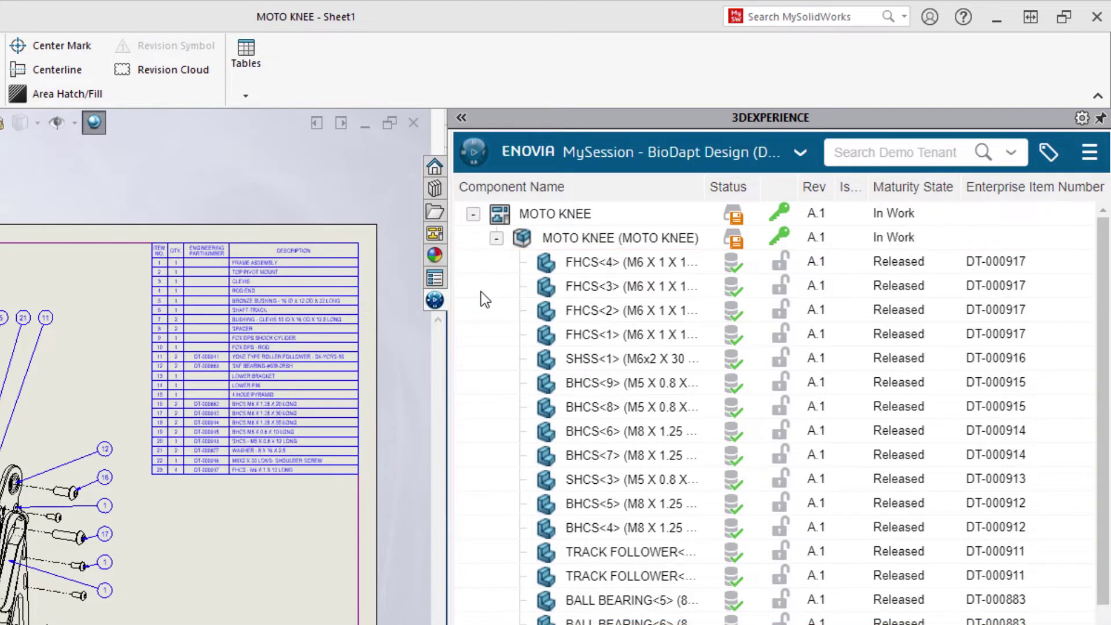
Choose Save from the MOTO KNEE row's context menu in the MySession pane.
right_click(503, 216)
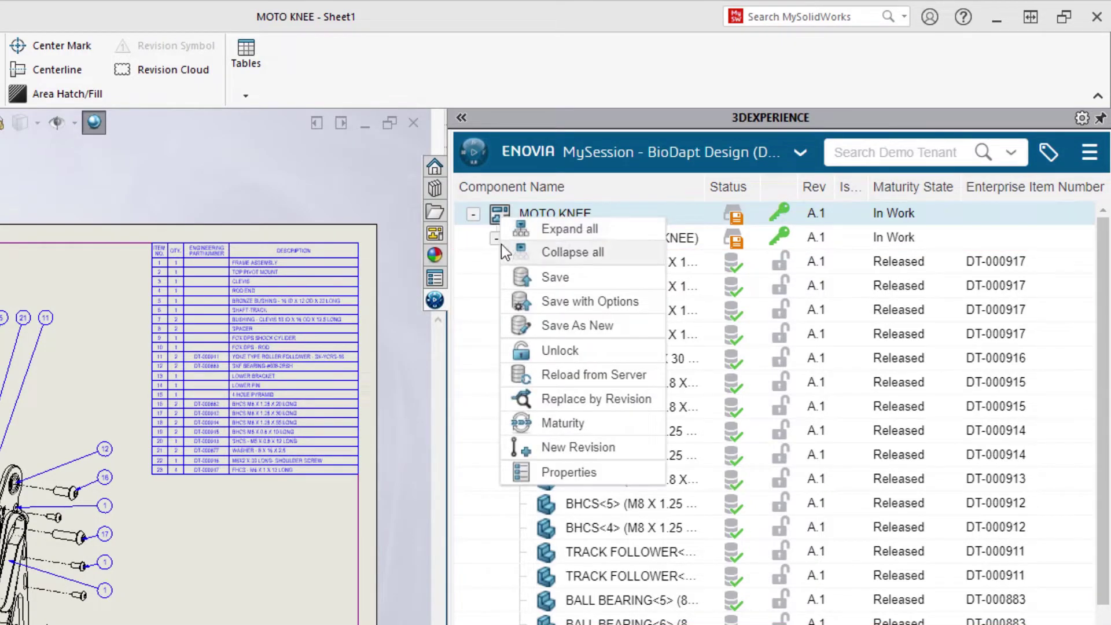
click(503, 296)
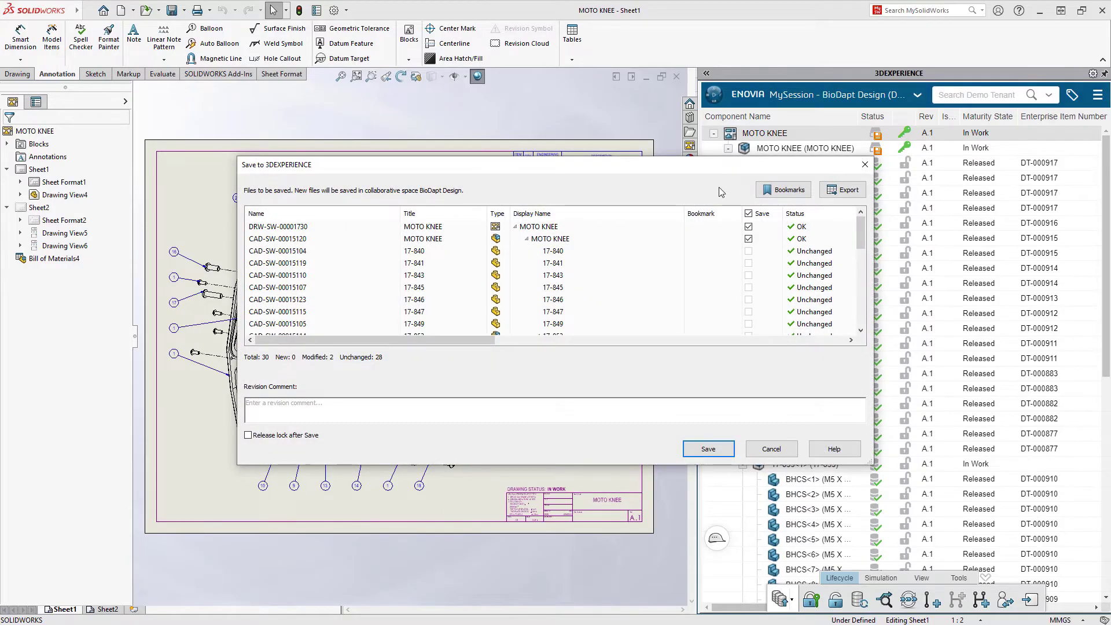
Save the MOTO KNEE drawing and assembly to the Project 1000 bookmark, releasing the lock afterwards.
click(546, 226)
click(552, 239)
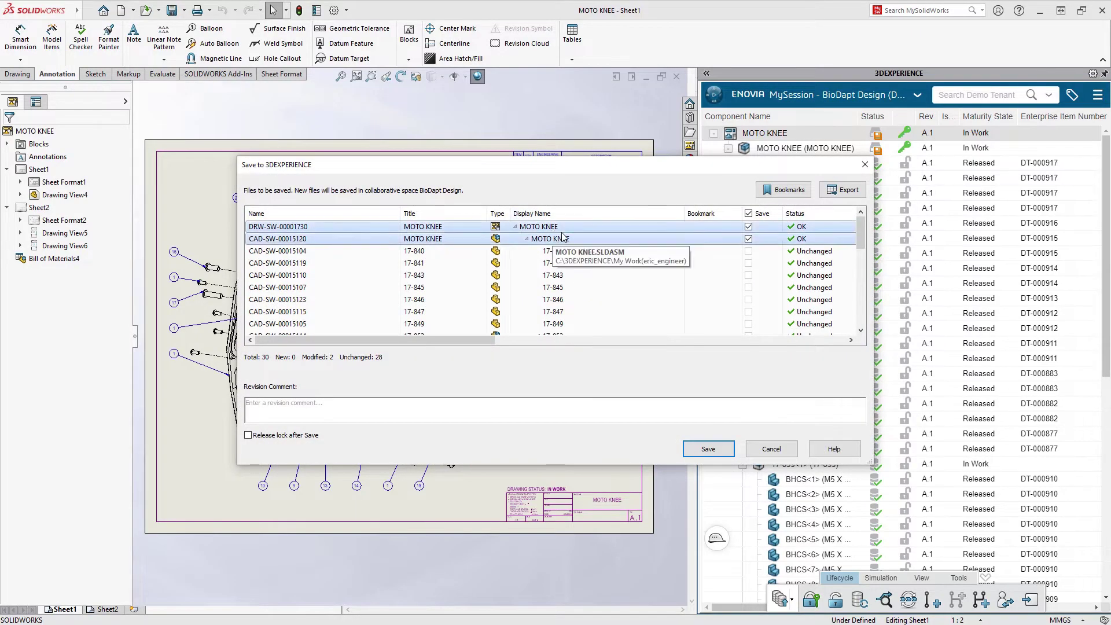
click(783, 189)
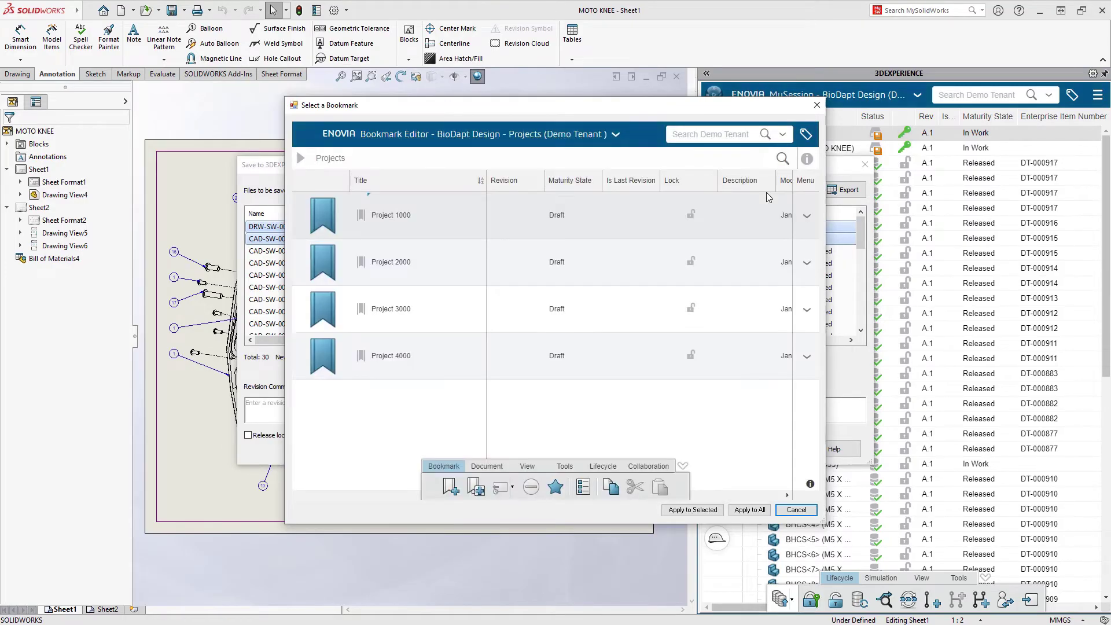
double_click(420, 213)
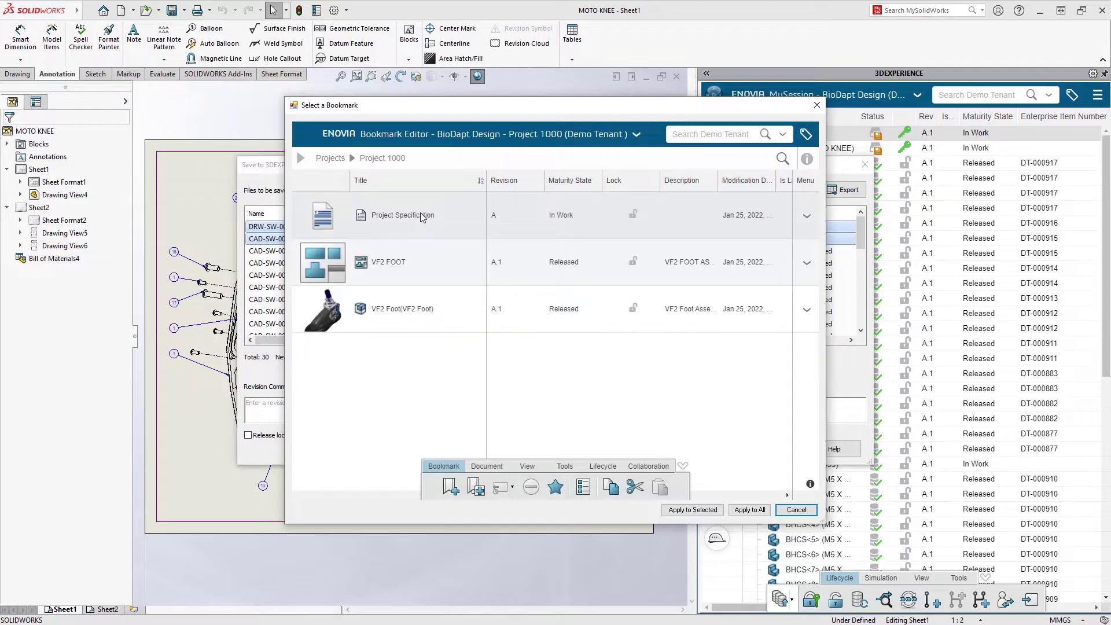
click(692, 508)
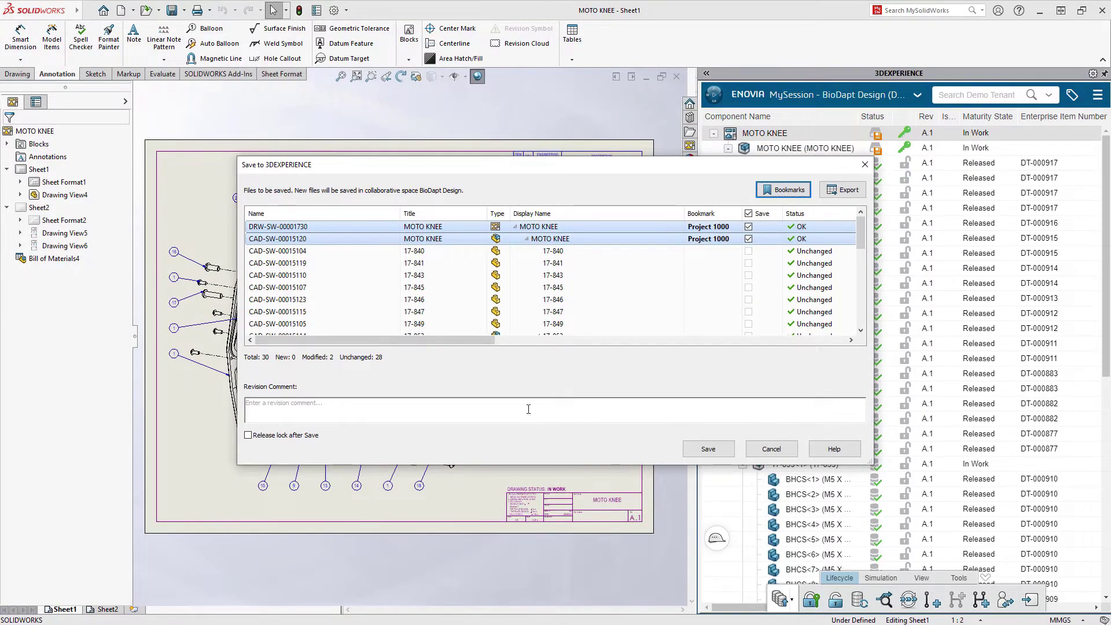
text(INITIAL CHECK-IN)
click(248, 435)
click(708, 449)
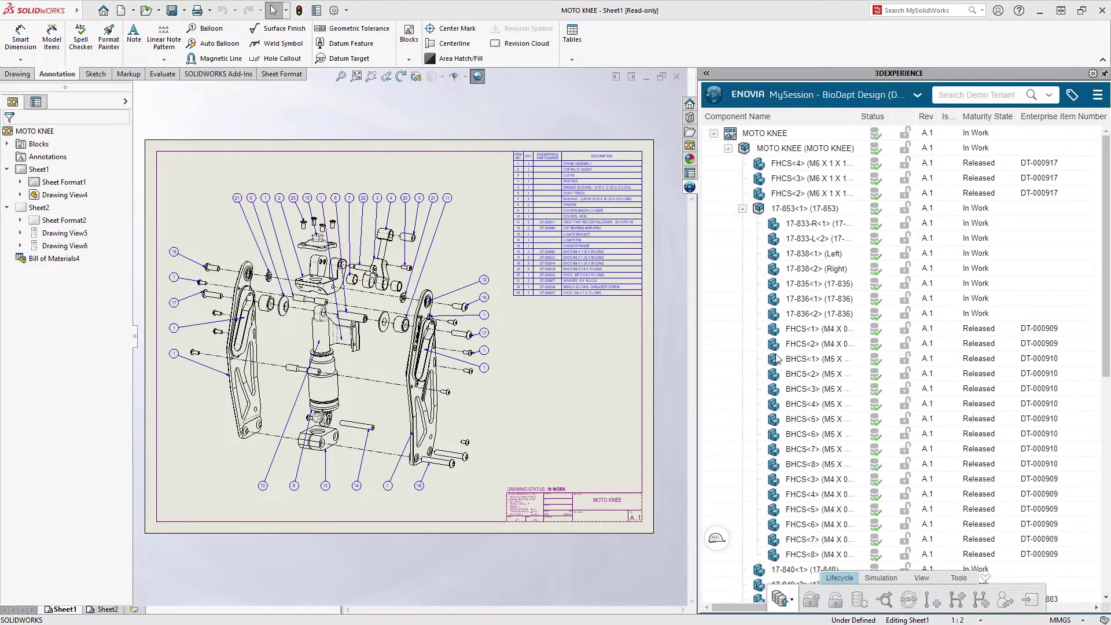
Switch the 3DEXPERIENCE pane to Collaborative Tasks and complete Finalize Knee Concept Models.
click(916, 95)
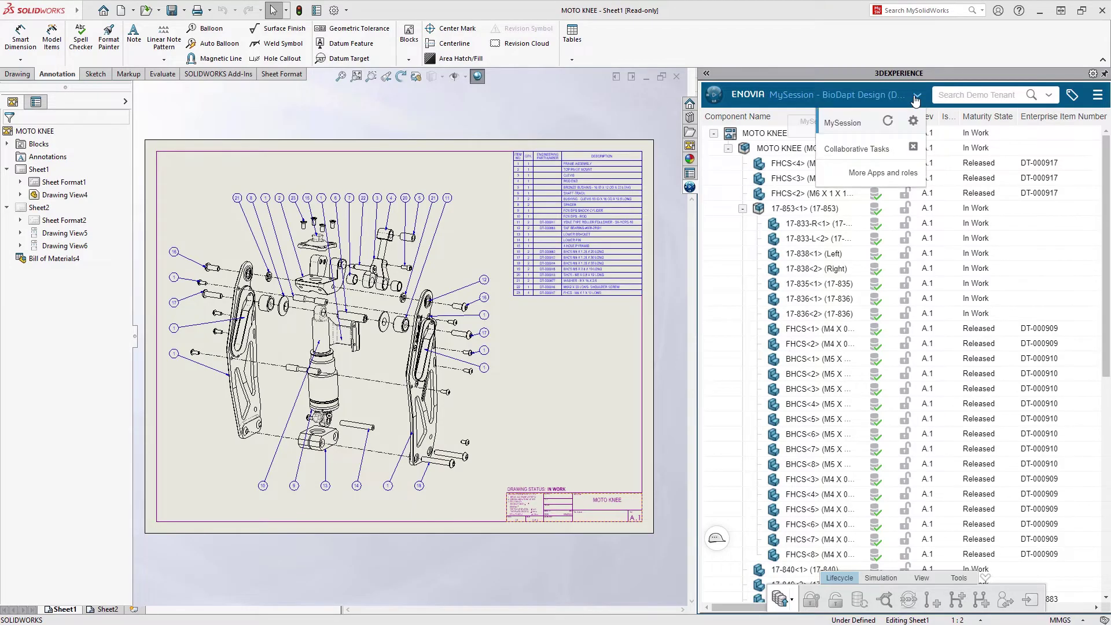
click(860, 147)
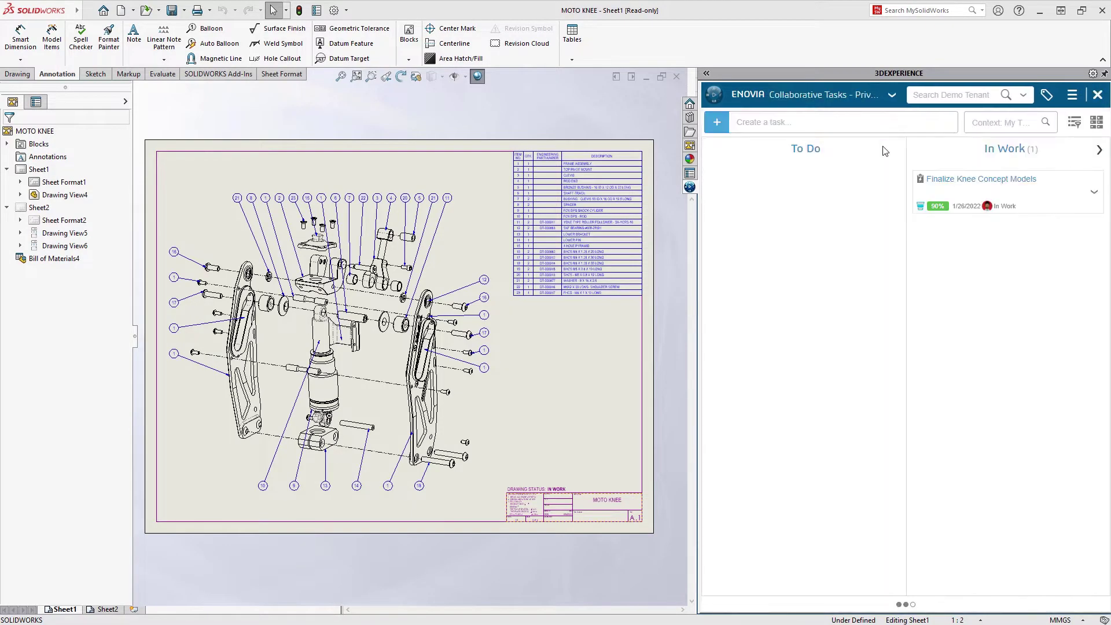
click(1020, 201)
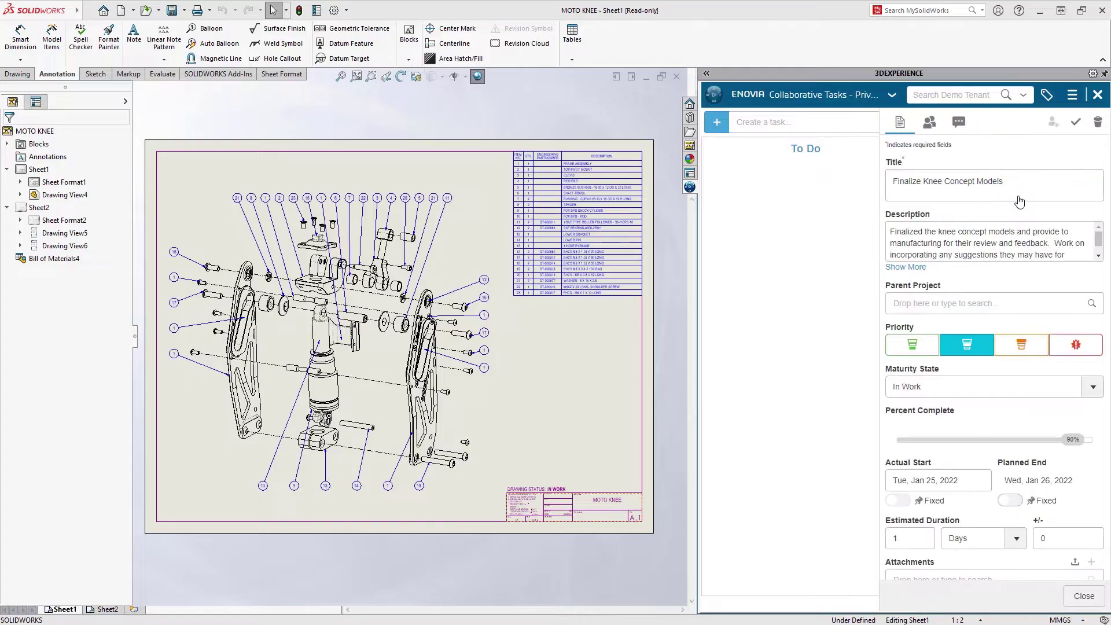
click(1074, 126)
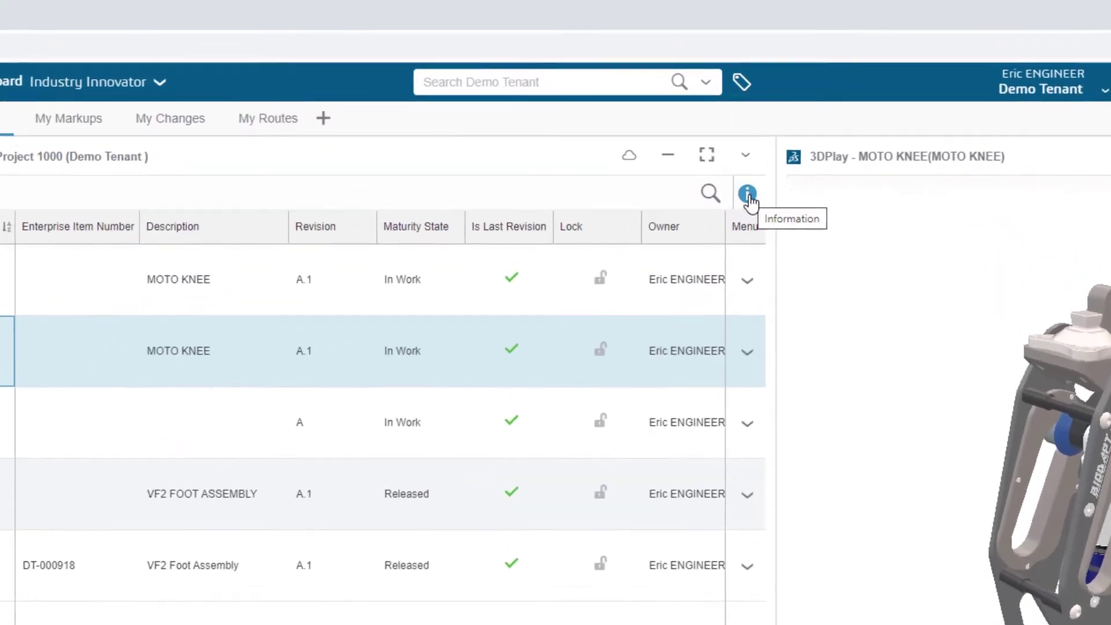
Comment on MOTO KNEE mentioning Sam SUPPLIER, requesting review of assembly ease and serviceability.
click(683, 128)
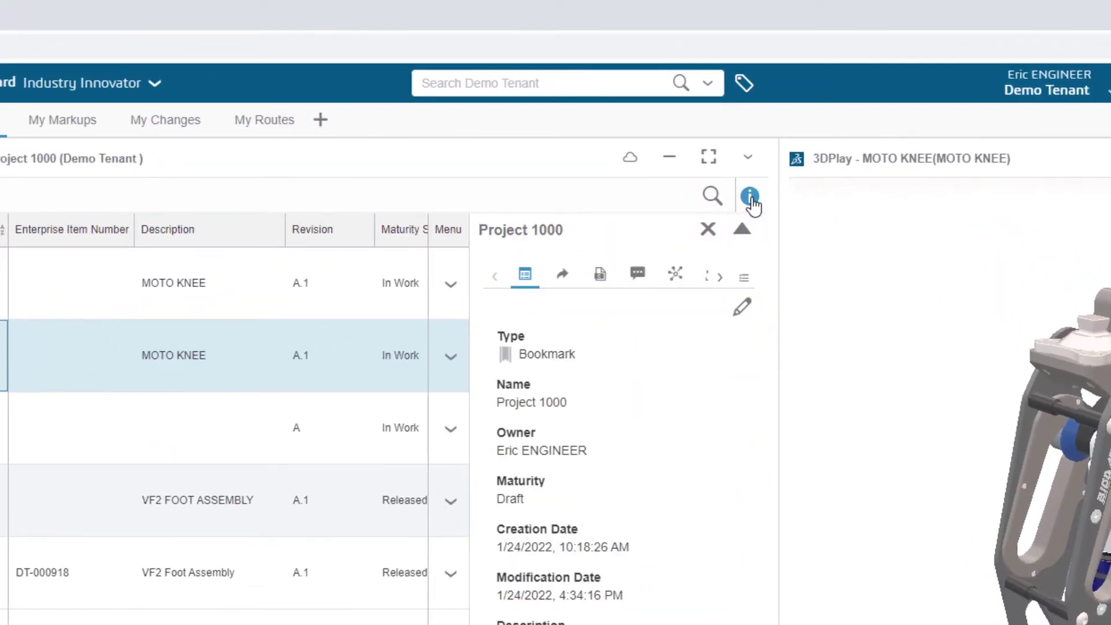
click(637, 288)
click(619, 395)
text(@sam)
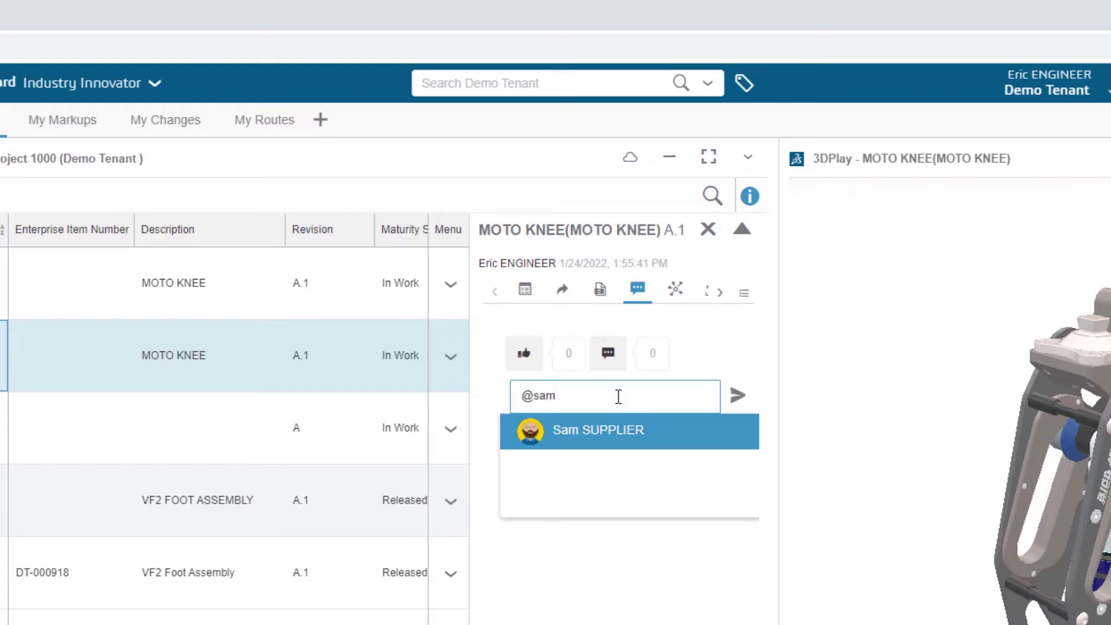
click(619, 430)
text(Can you review the design for assembly ease and serviceability?)
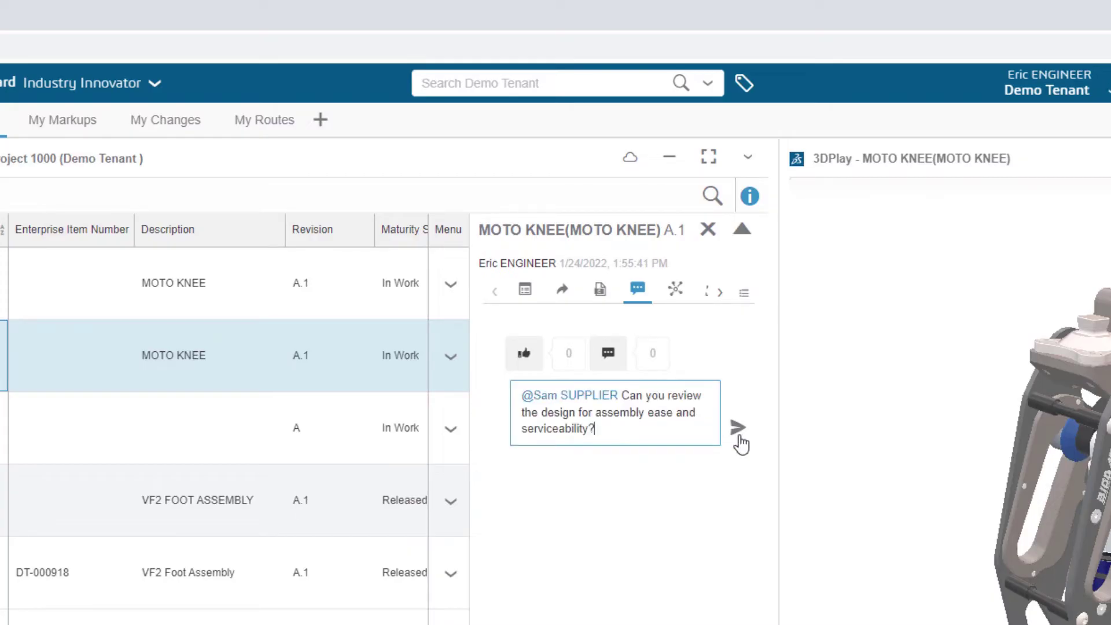
click(738, 428)
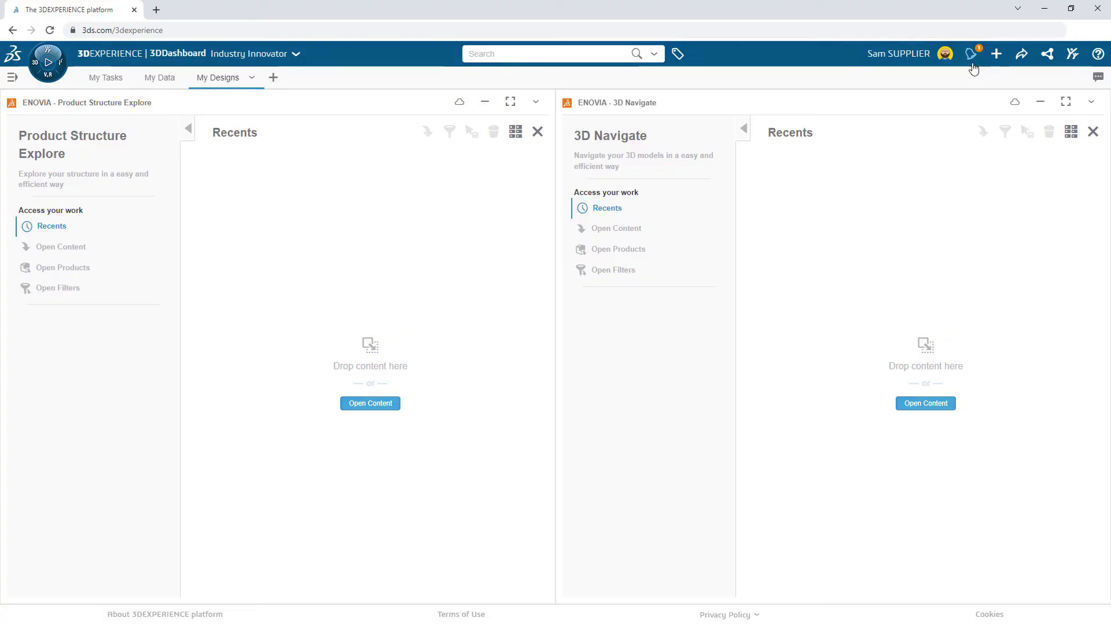
As Sam SUPPLIER, open the MOTO KNEE mention, rotate the model in 3D, and close Properties.
click(970, 55)
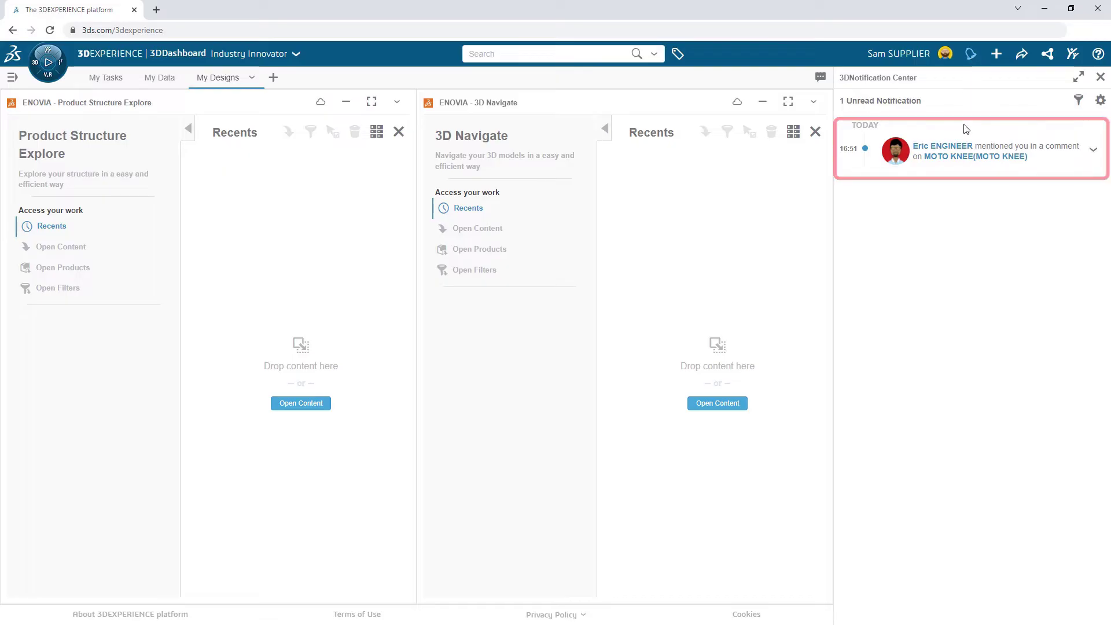
click(963, 157)
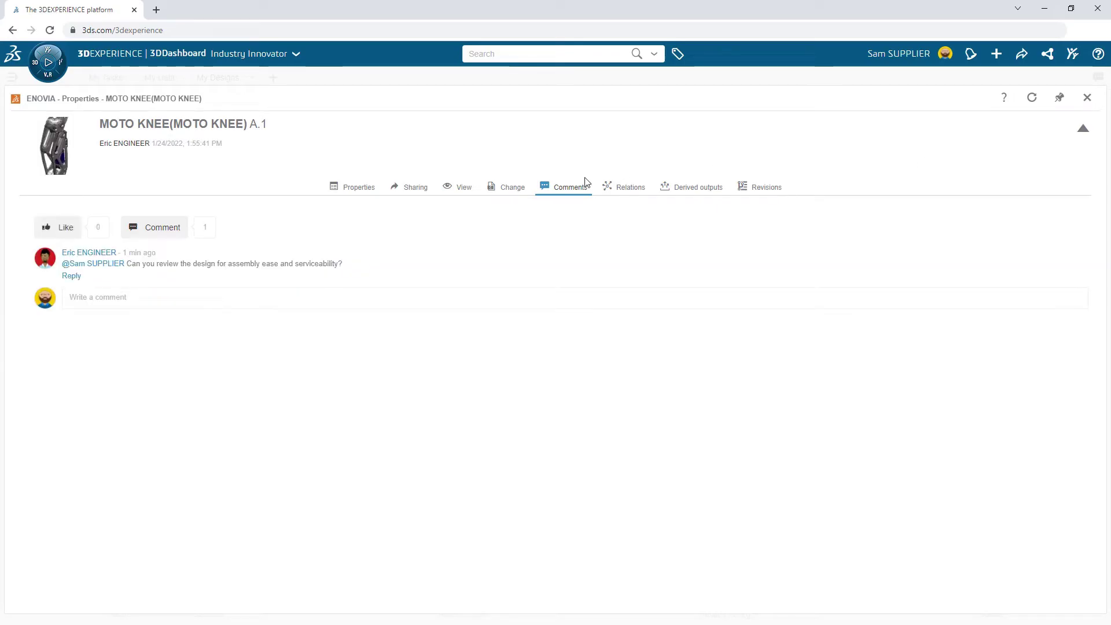
click(463, 188)
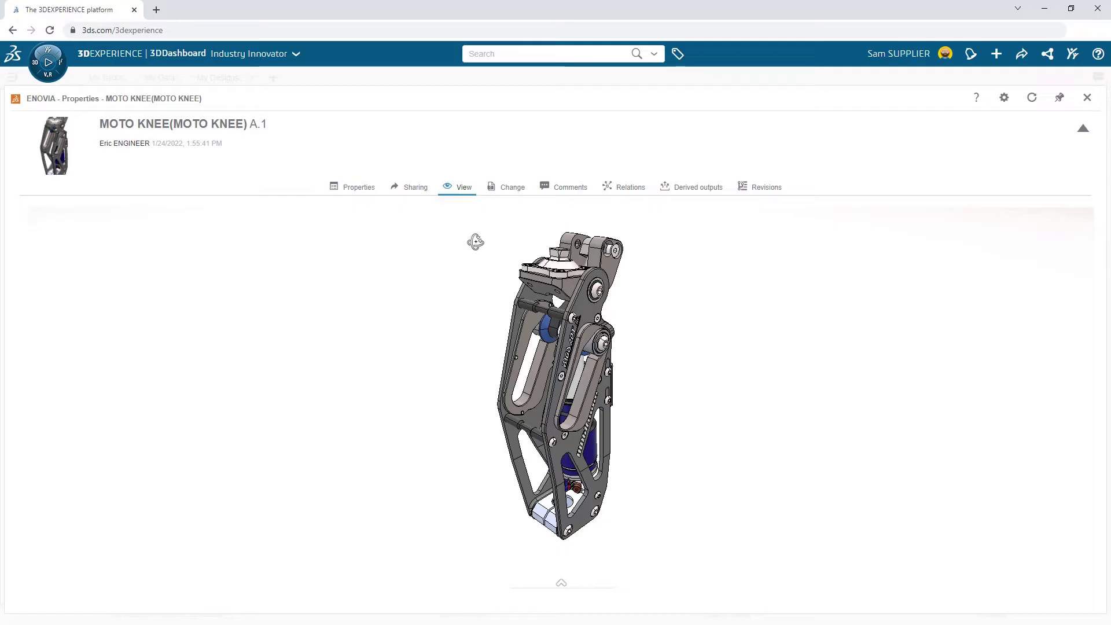
mouse_move(483, 317)
mouse_down()
mouse_move(529, 317)
mouse_move(461, 318)
mouse_up()
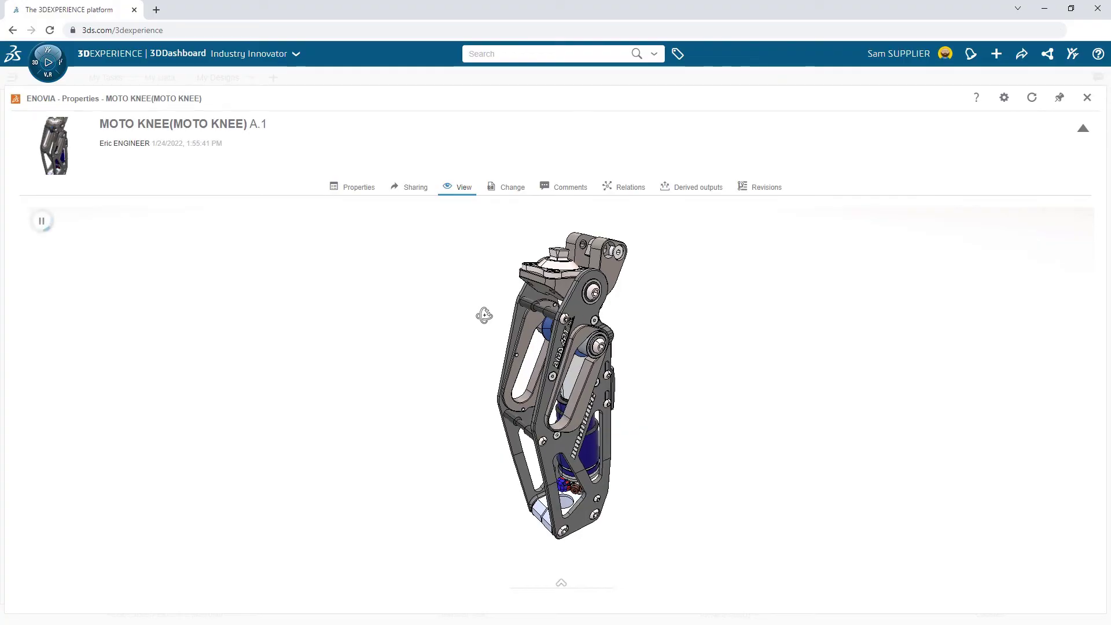
click(1086, 98)
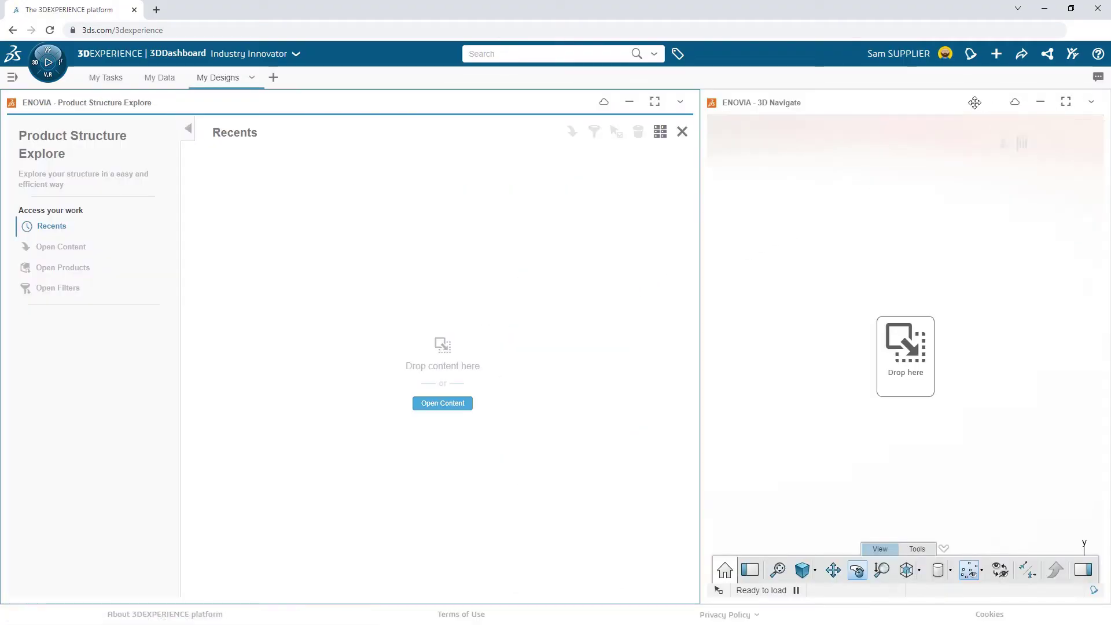
Search for part number 2021-SW-00045539 and load MOTO KNEE into both dashboard widgets.
click(517, 54)
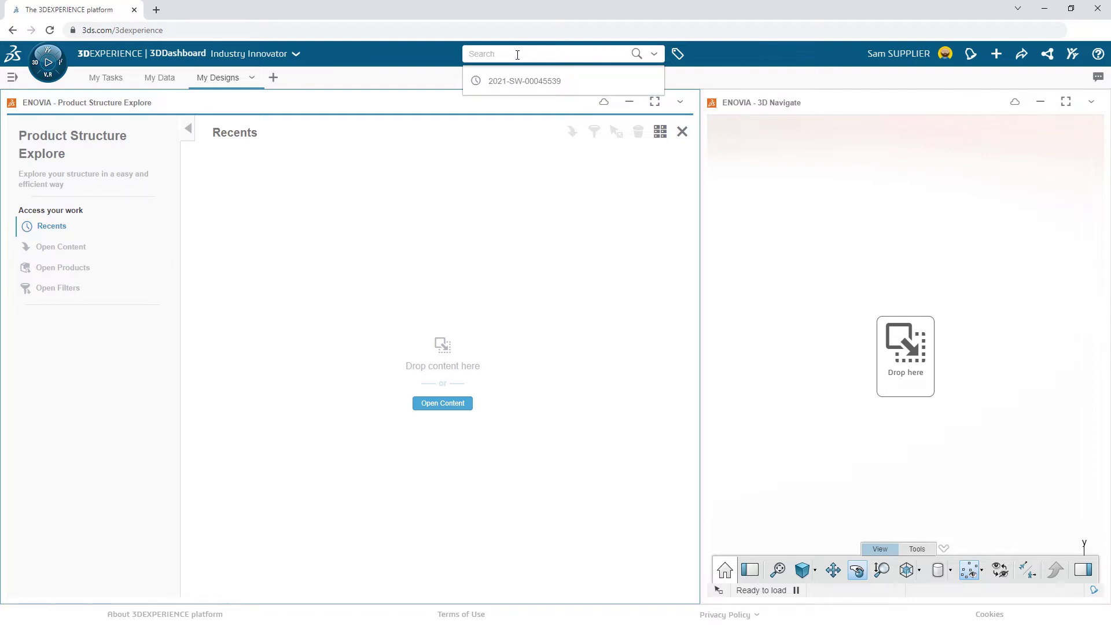
text(2021-SW-00045539)
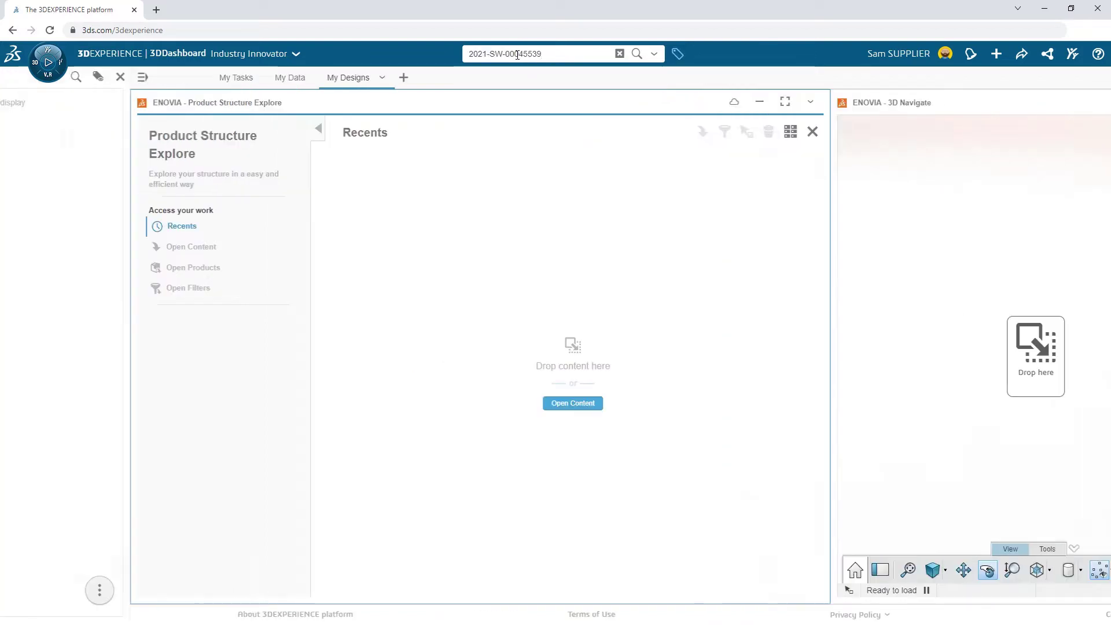
key(Return)
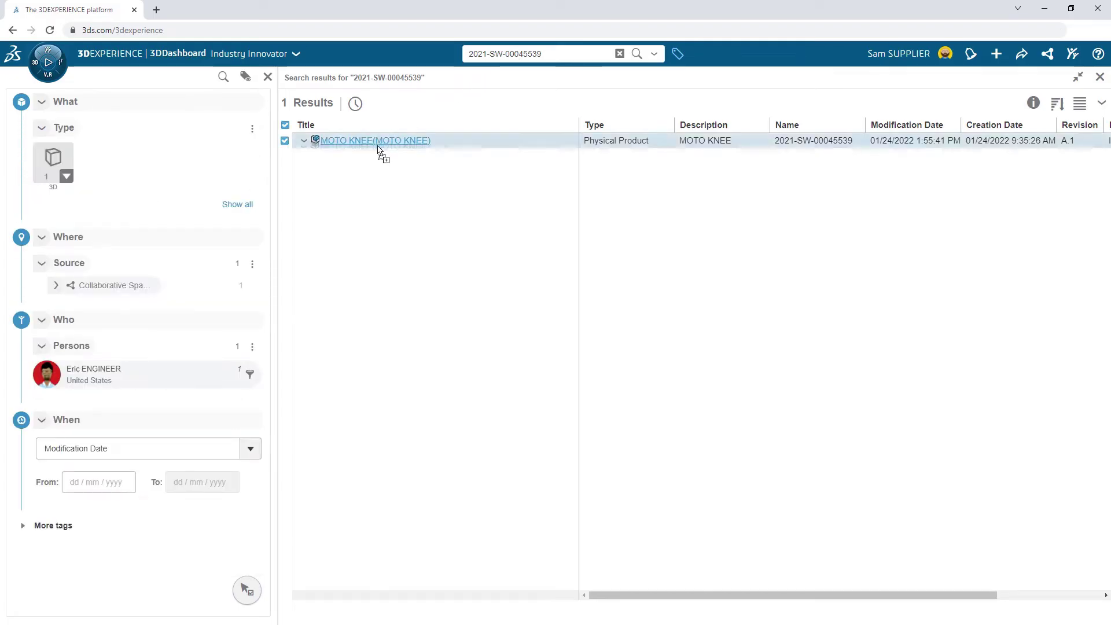
mouse_move(375, 140)
mouse_down()
mouse_move(381, 162)
mouse_move(359, 196)
mouse_up()
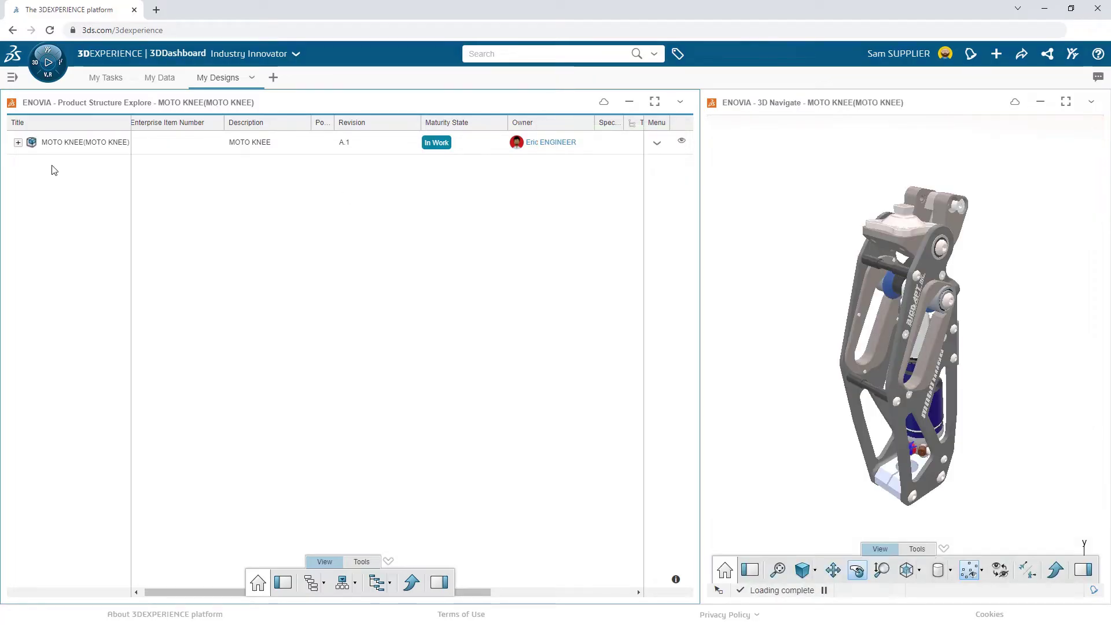
Check CLEVIS 17-845's related inspection document in MOTO KNEE, then show the 6WTags filters.
click(18, 143)
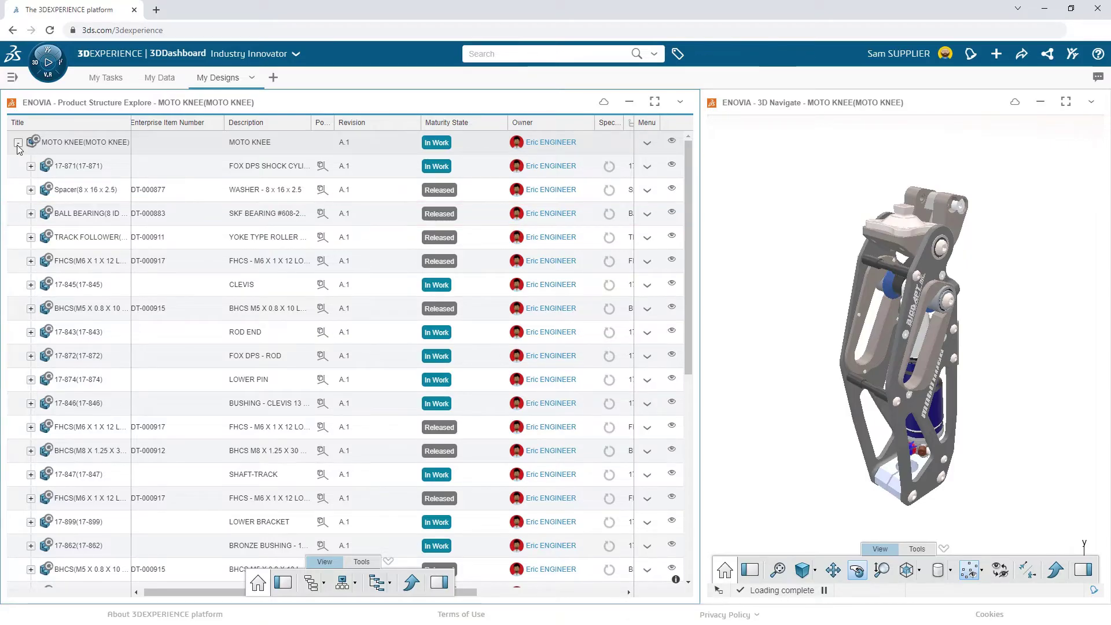
click(30, 284)
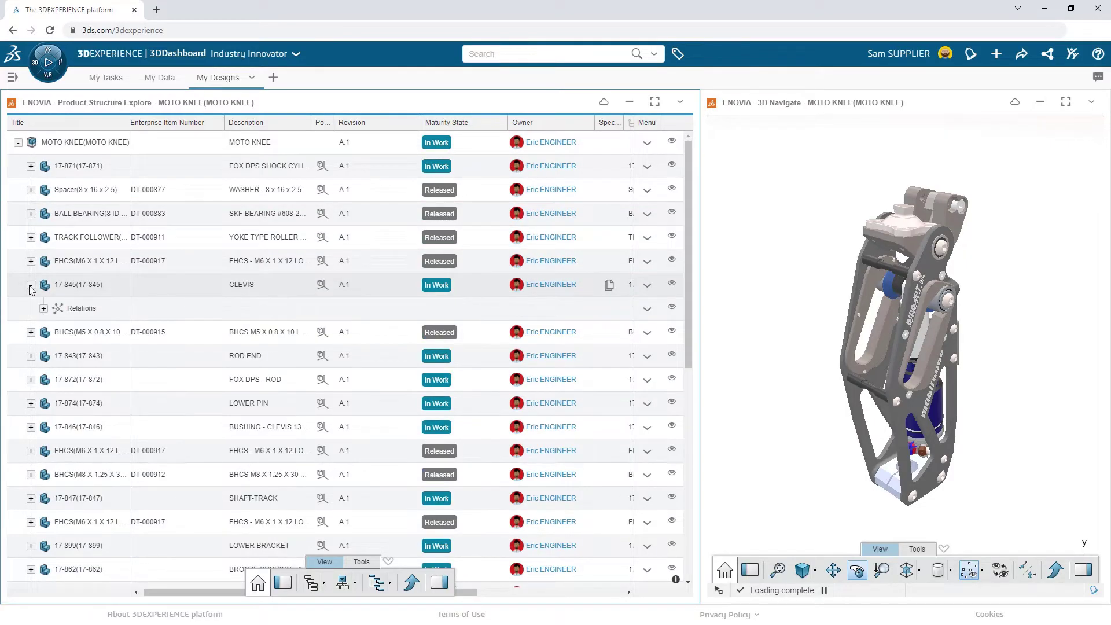
click(43, 308)
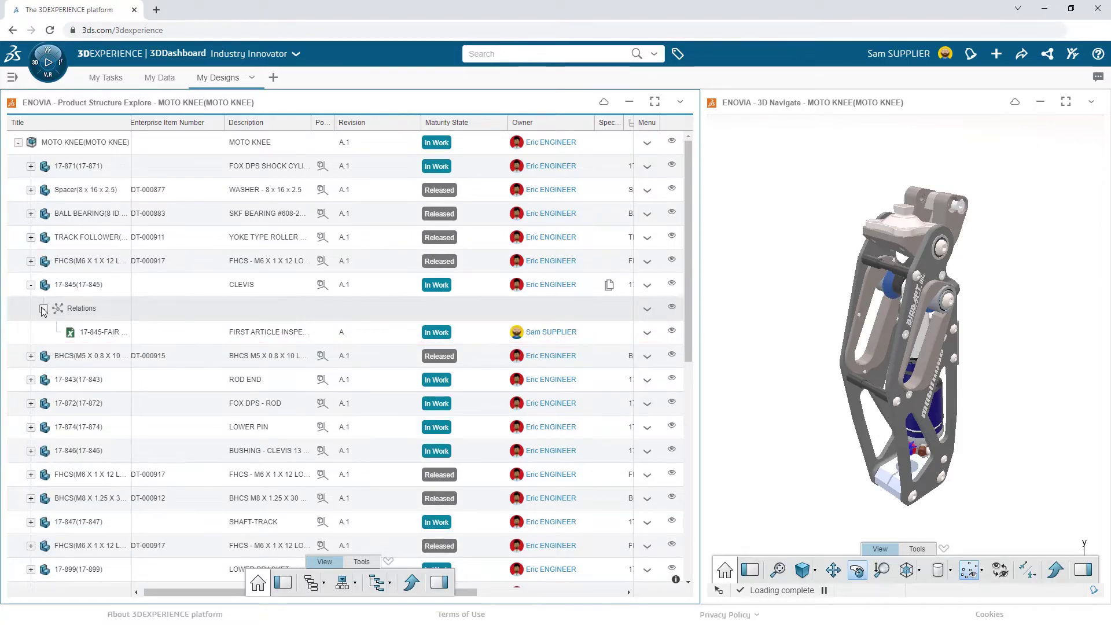
click(31, 285)
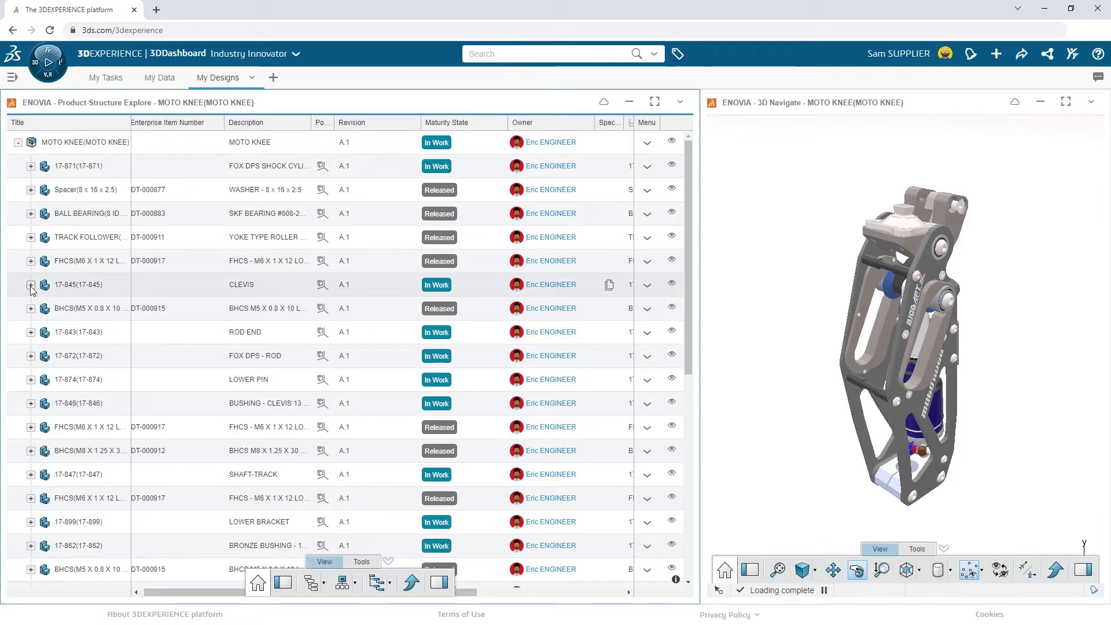
click(677, 54)
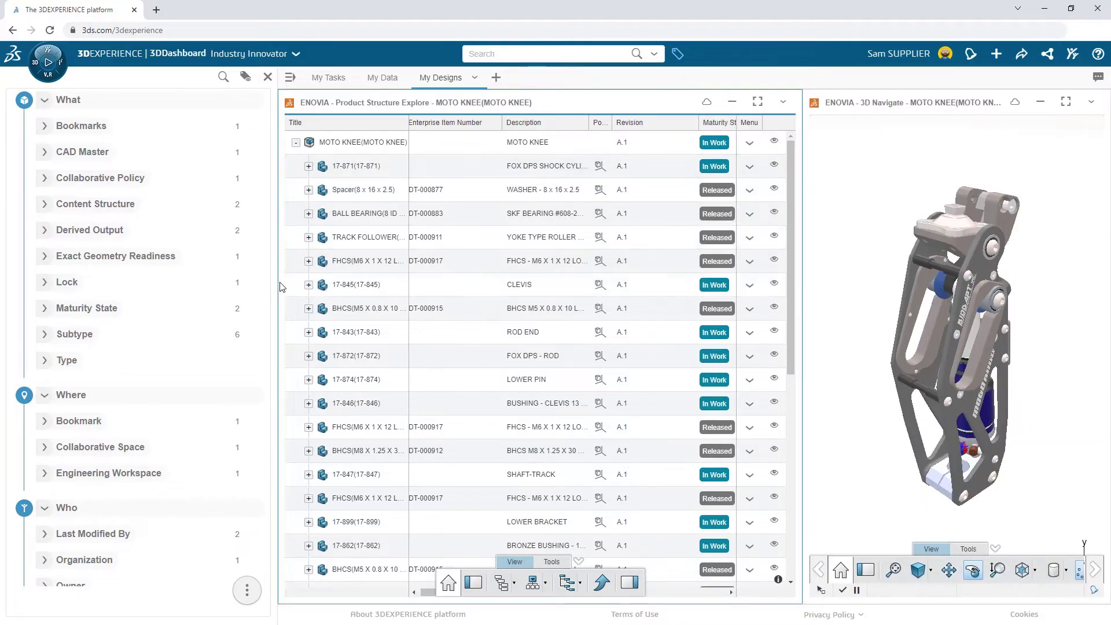
drag(268, 287, 280, 488)
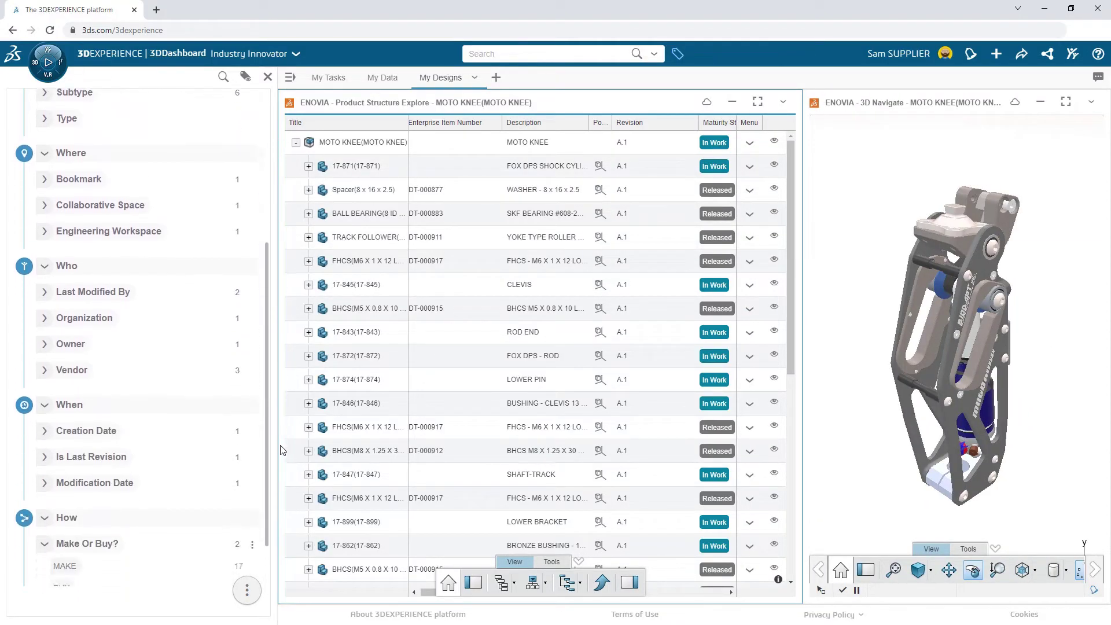
Group the MOTO KNEE structure by the Make Or Buy? tag.
click(246, 590)
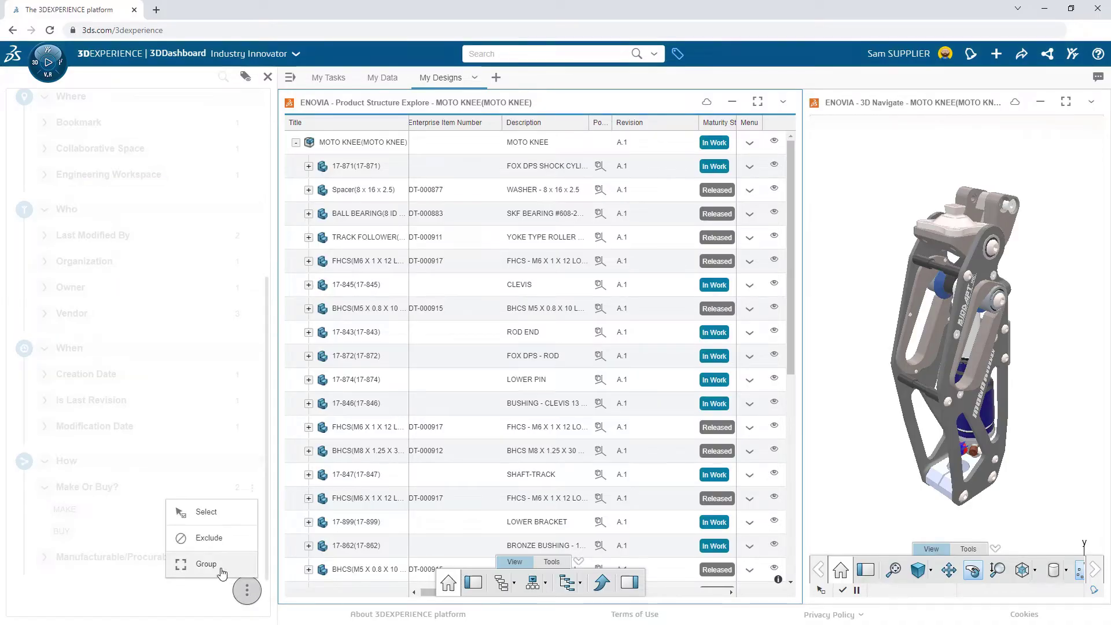
click(228, 569)
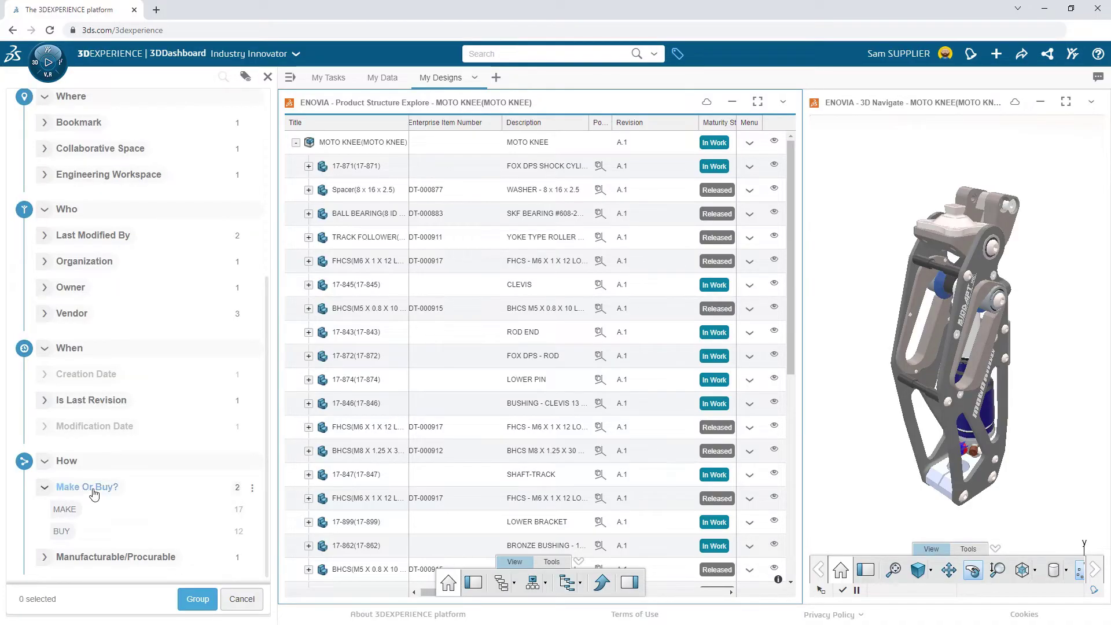
click(95, 490)
click(196, 599)
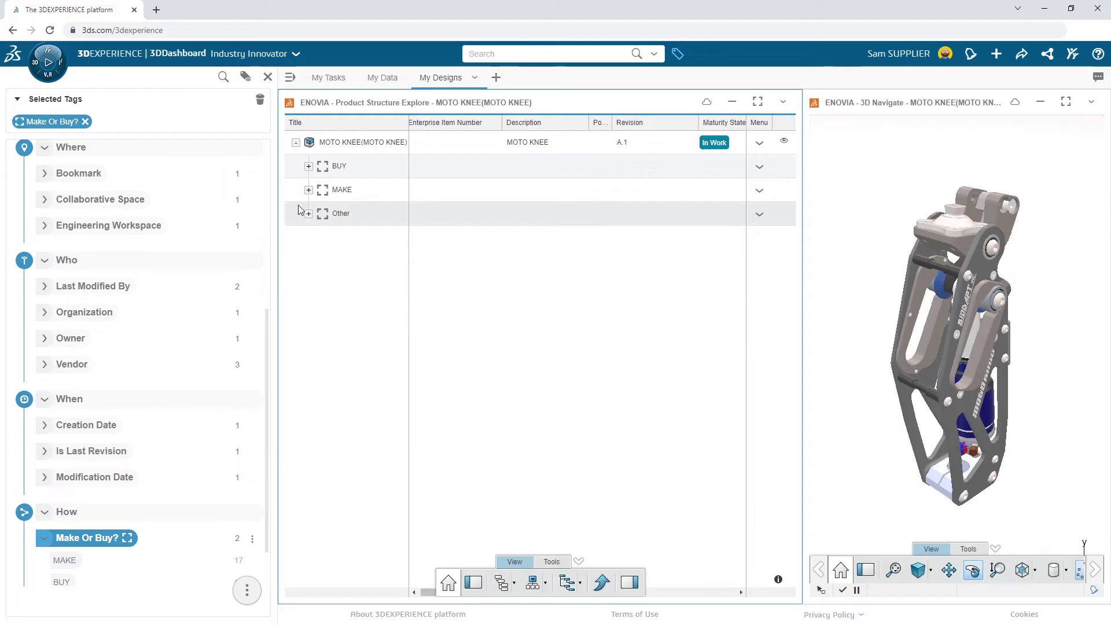
Expand the Other group and bring up actions for part 17-841.
click(308, 190)
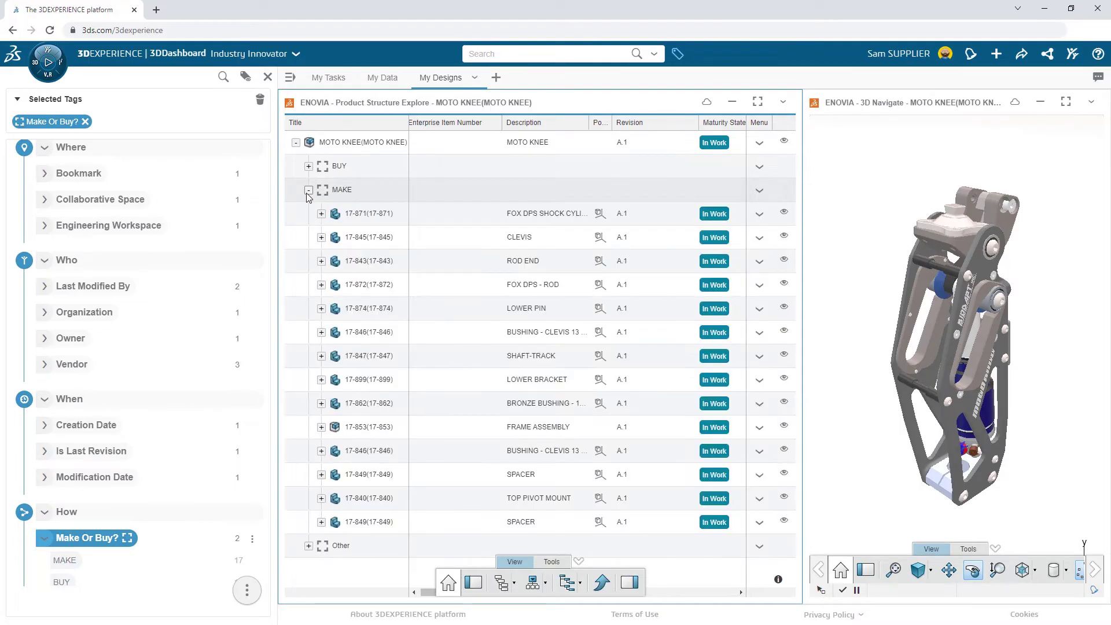
click(309, 189)
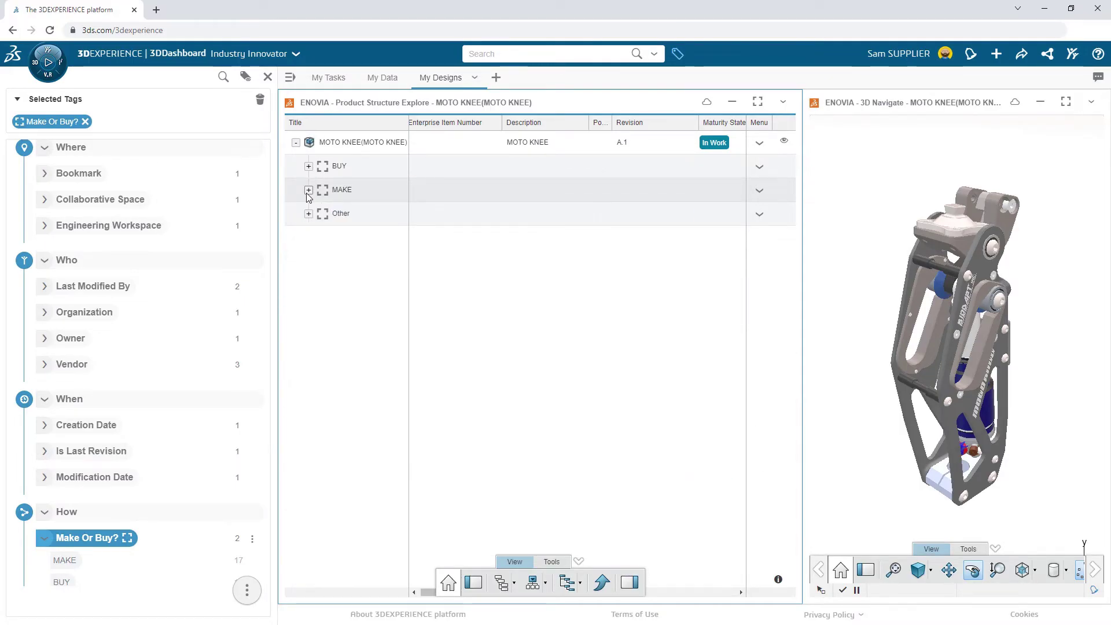
click(309, 214)
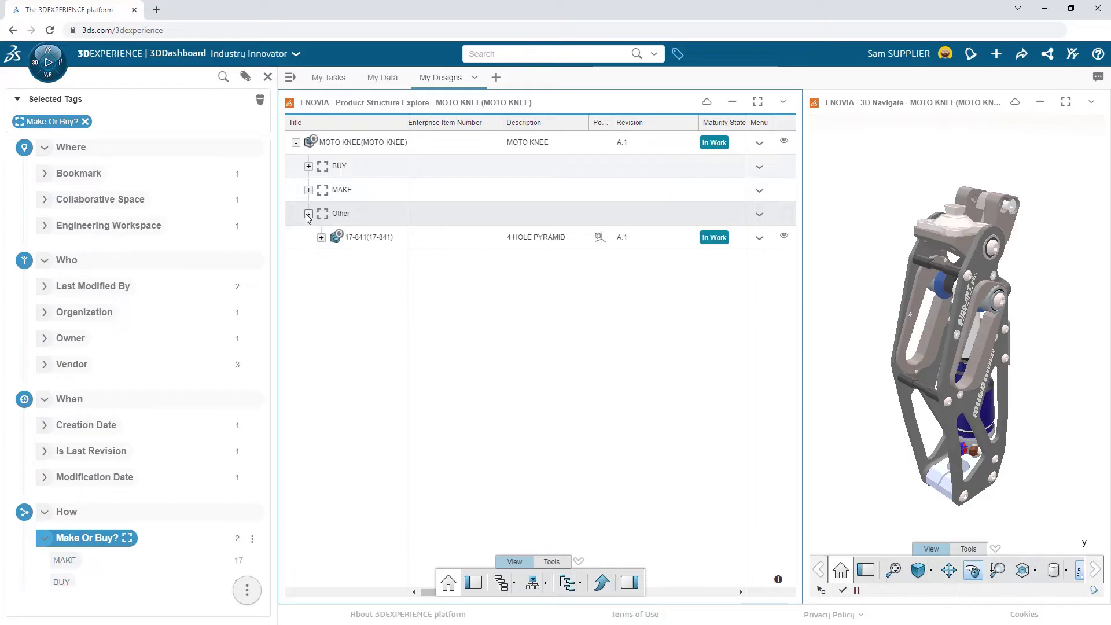
right_click(352, 237)
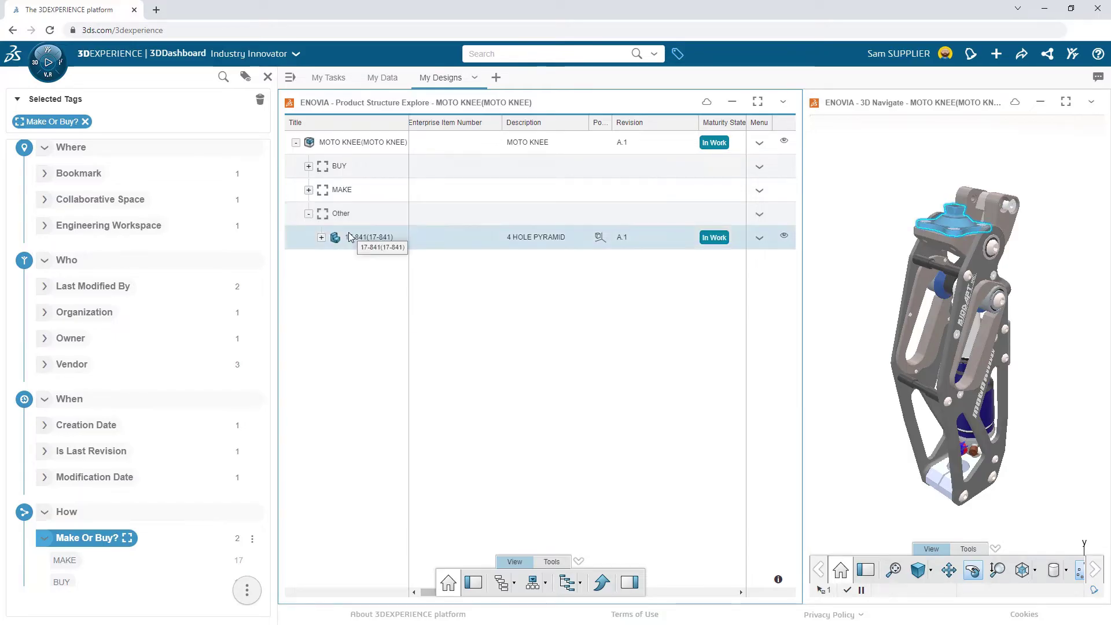
Edit 4 HOLE PYRAMID 17-841's properties, save MakeOrBuy as MAKE, and close the panel.
click(358, 318)
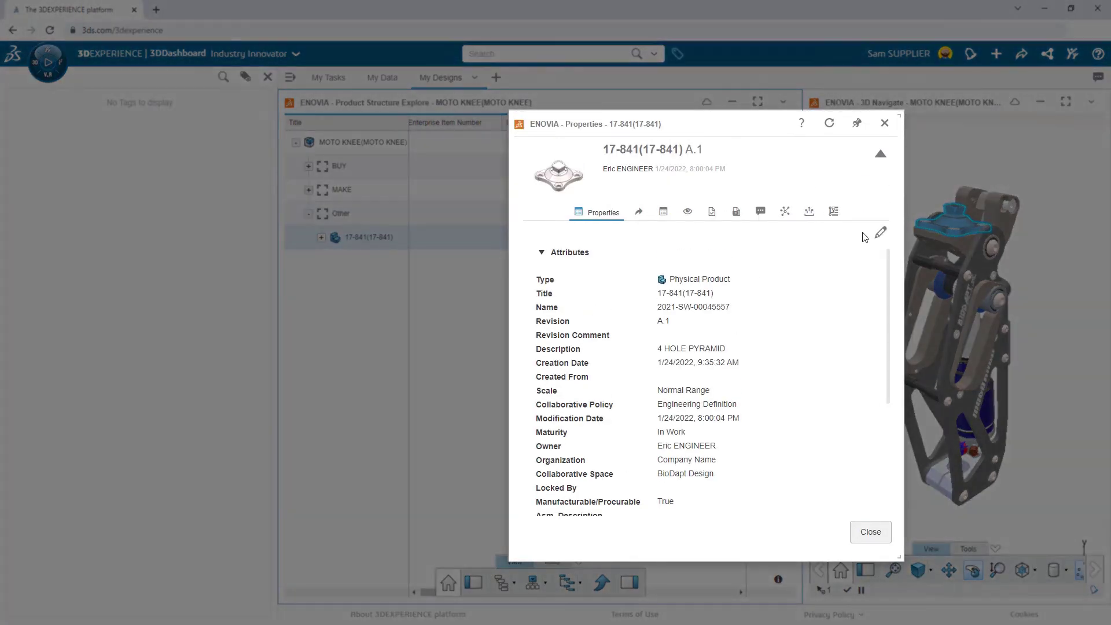
click(881, 233)
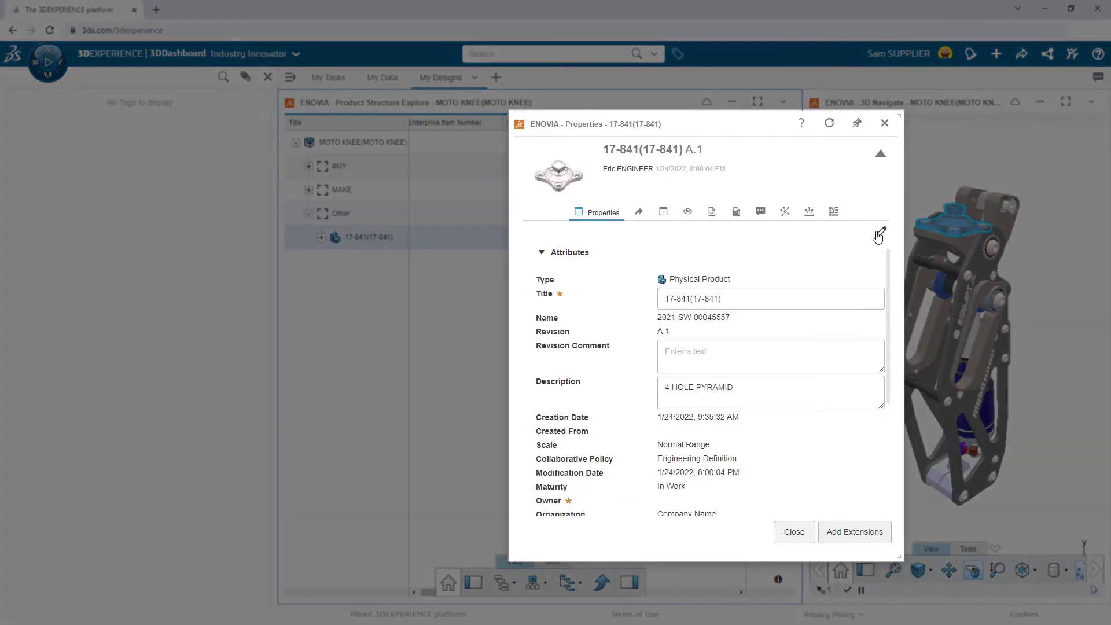
scroll(866, 348, down, 5)
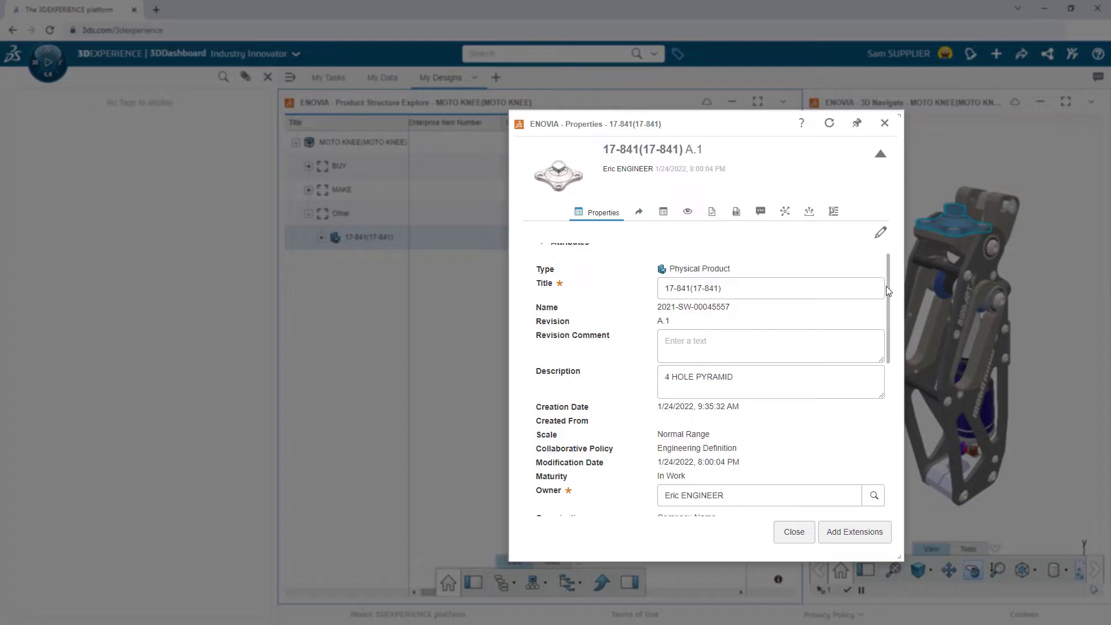
scroll(866, 372, down, 5)
click(698, 437)
text(AKE)
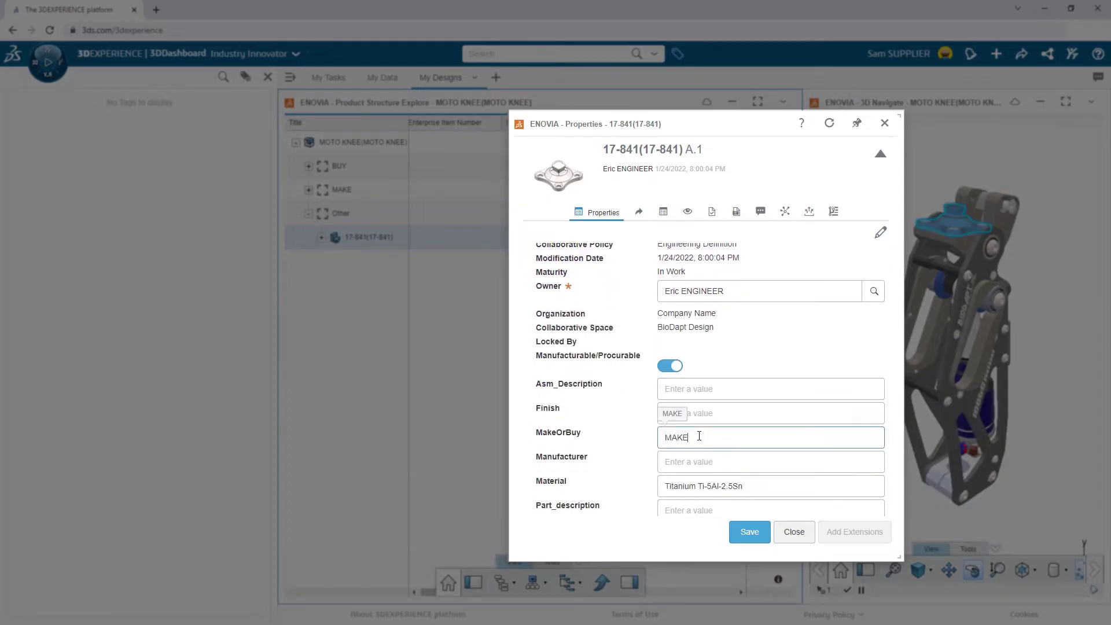
click(749, 532)
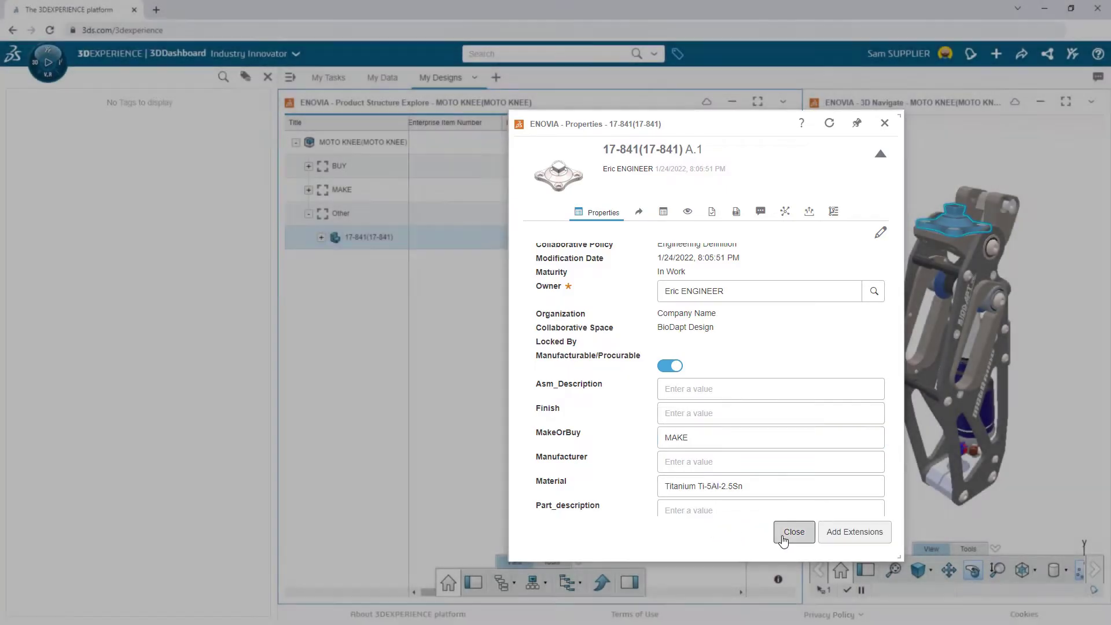
click(793, 531)
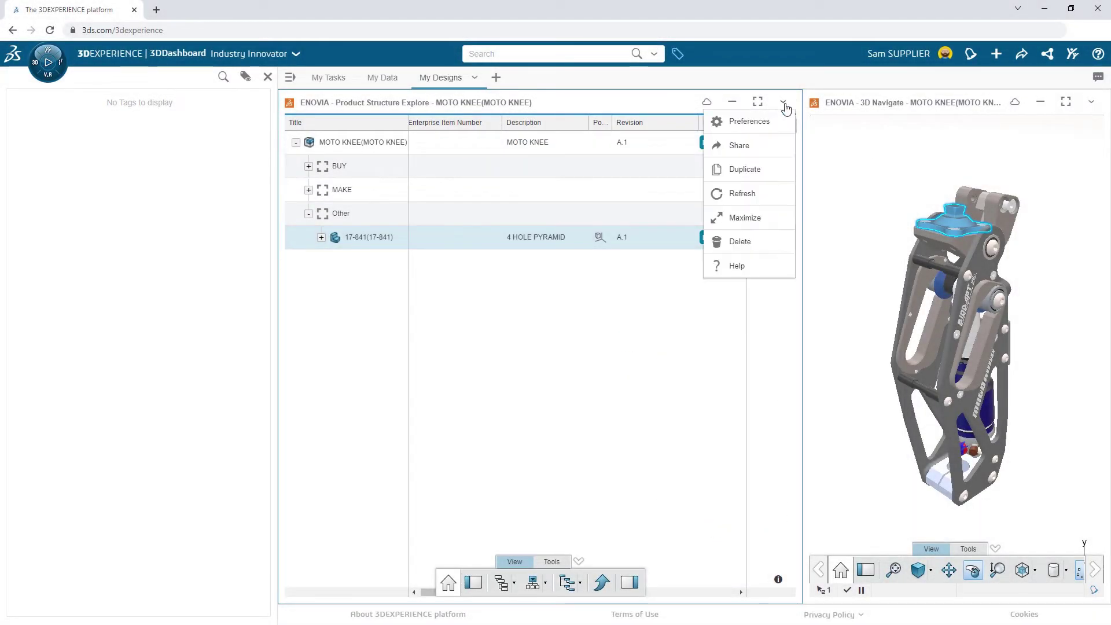
Refresh the MOTO KNEE structure and switch 3D Navigate to the Back view.
click(742, 193)
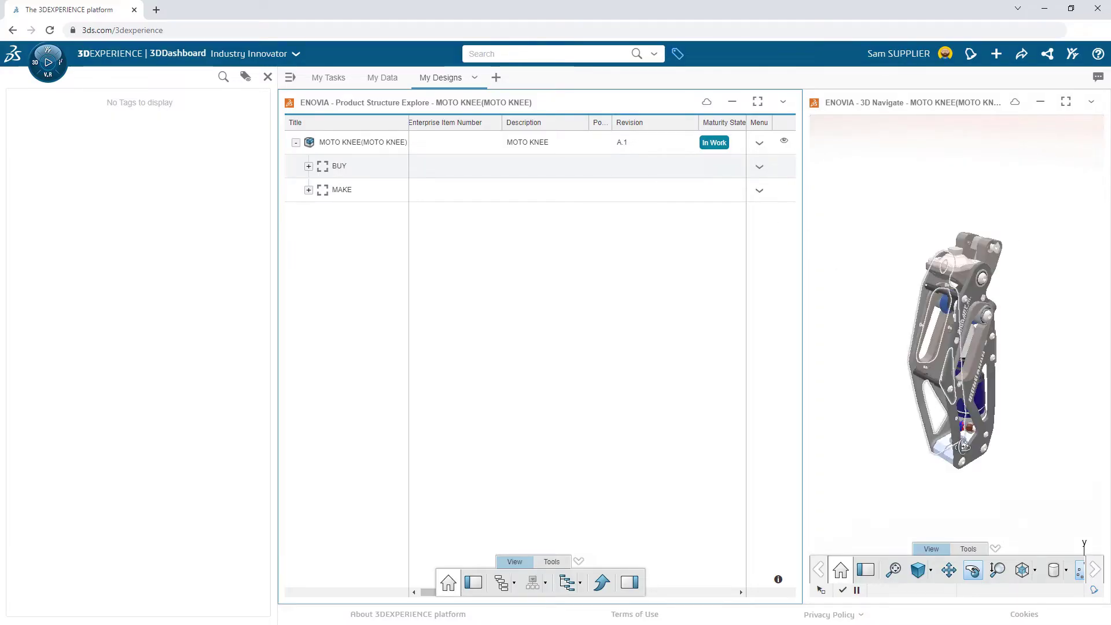
click(1034, 571)
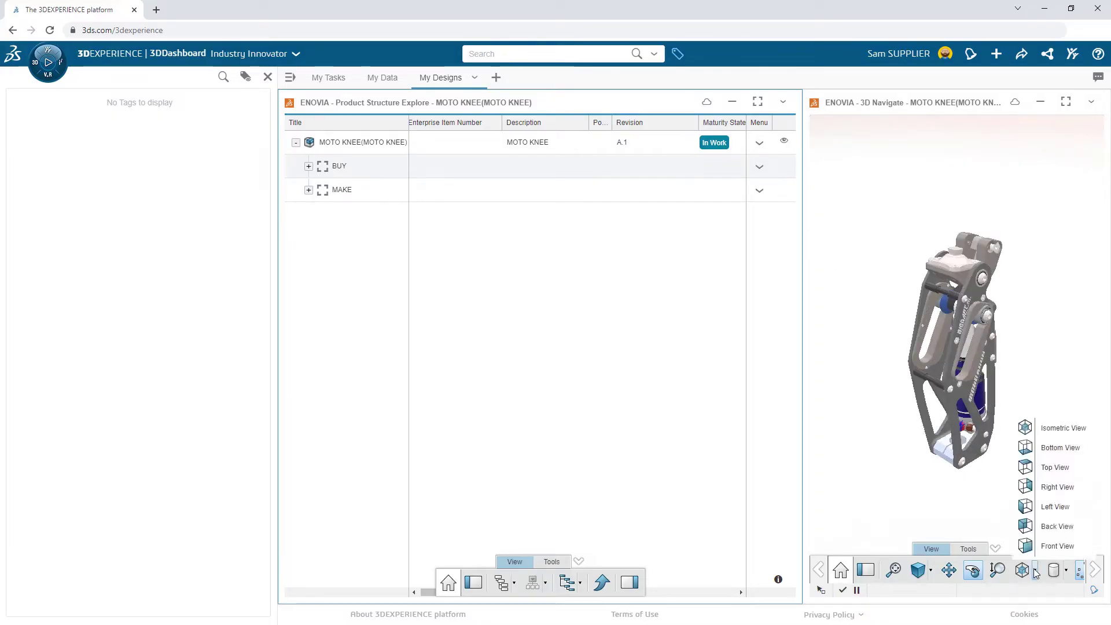
click(1031, 526)
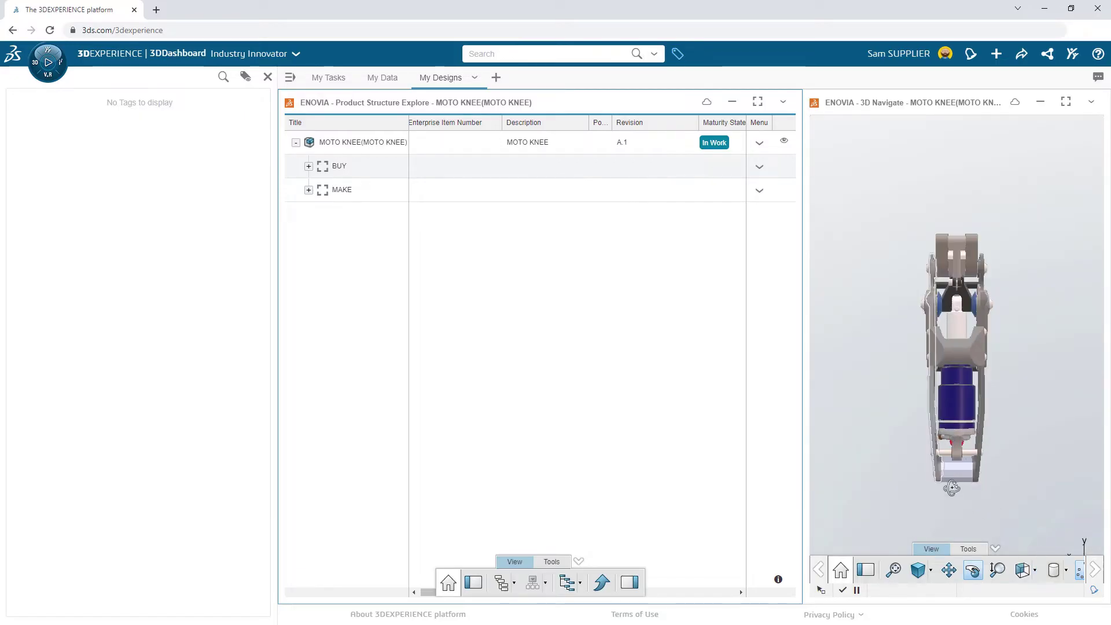
scroll(951, 487, up, 5)
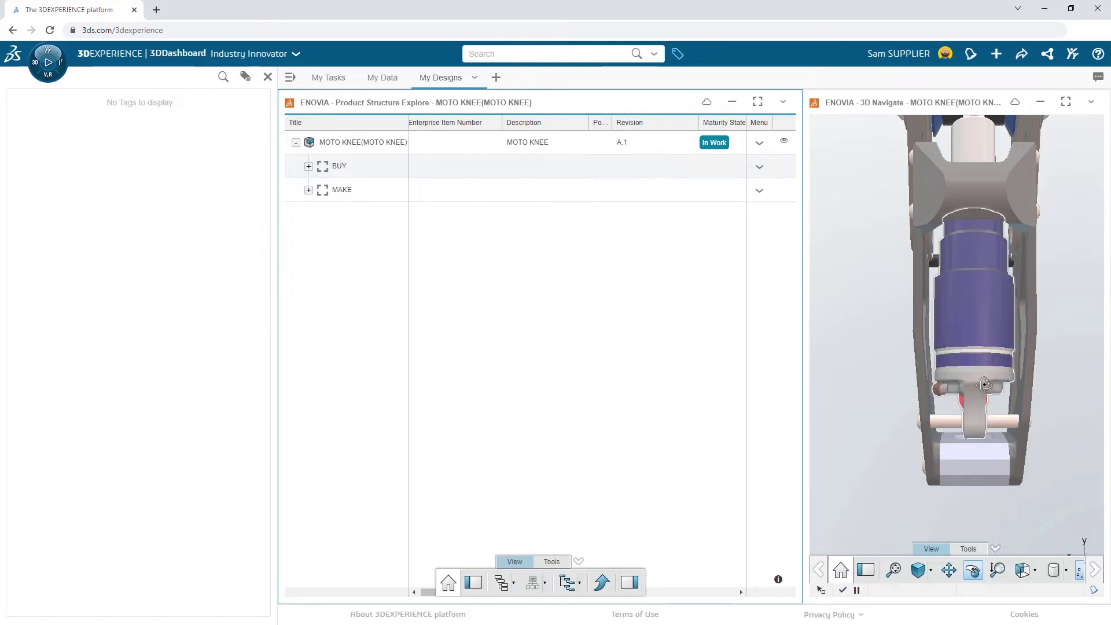
Message Eric ENGINEER in 3DSwym chat asking for a few minutes about Moto Knee ideas.
click(1069, 54)
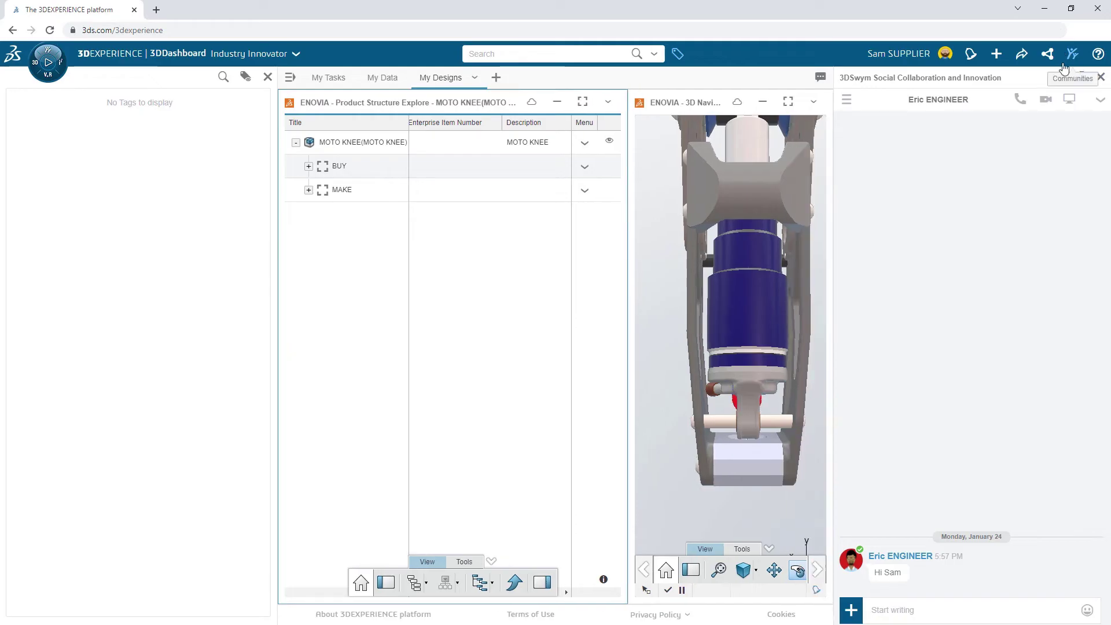
mouse_move(970, 330)
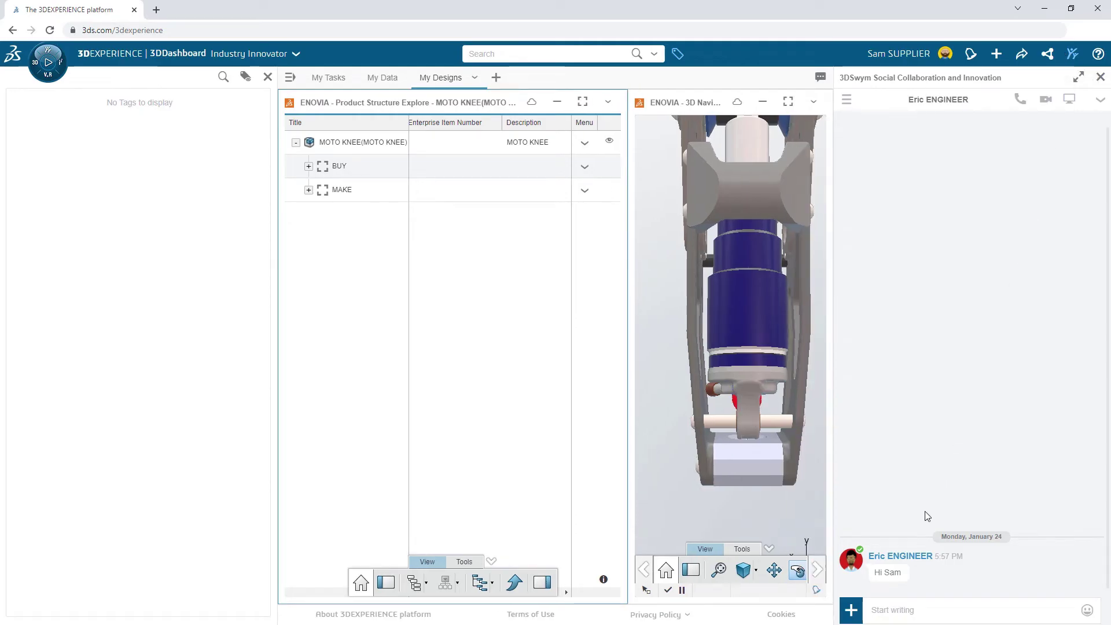
click(891, 608)
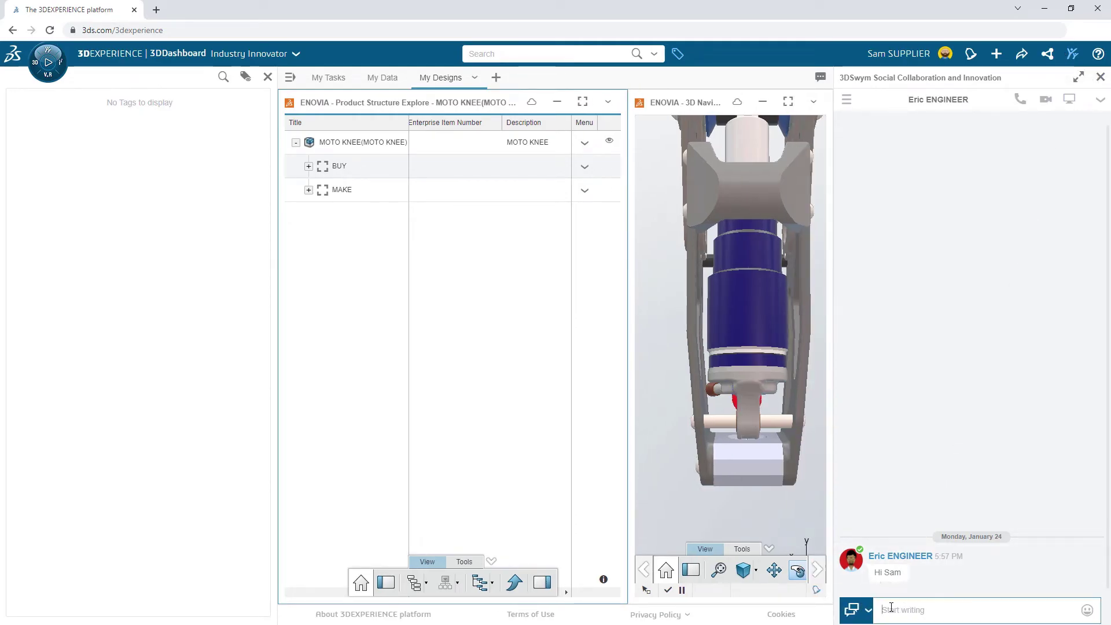
text(I have a few ideas on the new Moto Knee - have a few minutes to catch up?)
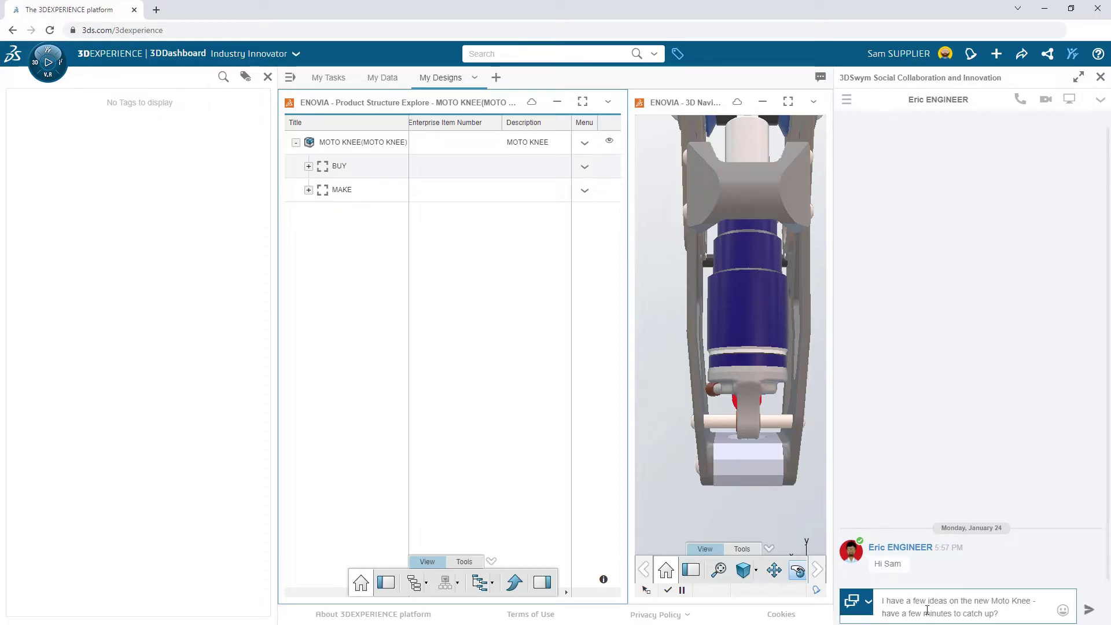
click(1089, 610)
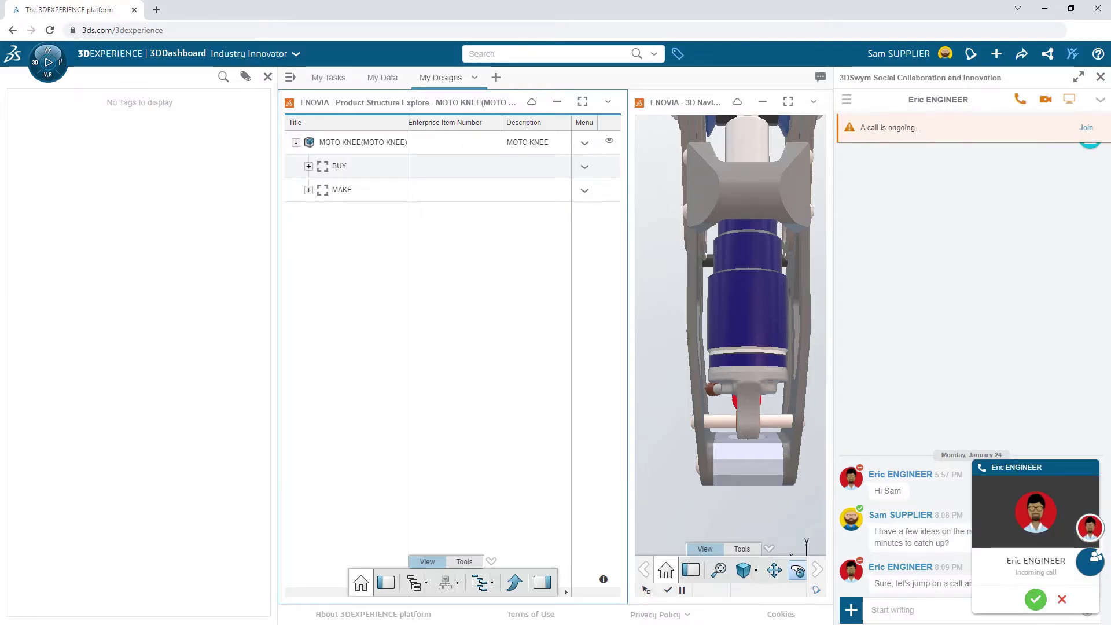
Accept Eric ENGINEER's incoming call.
click(1035, 599)
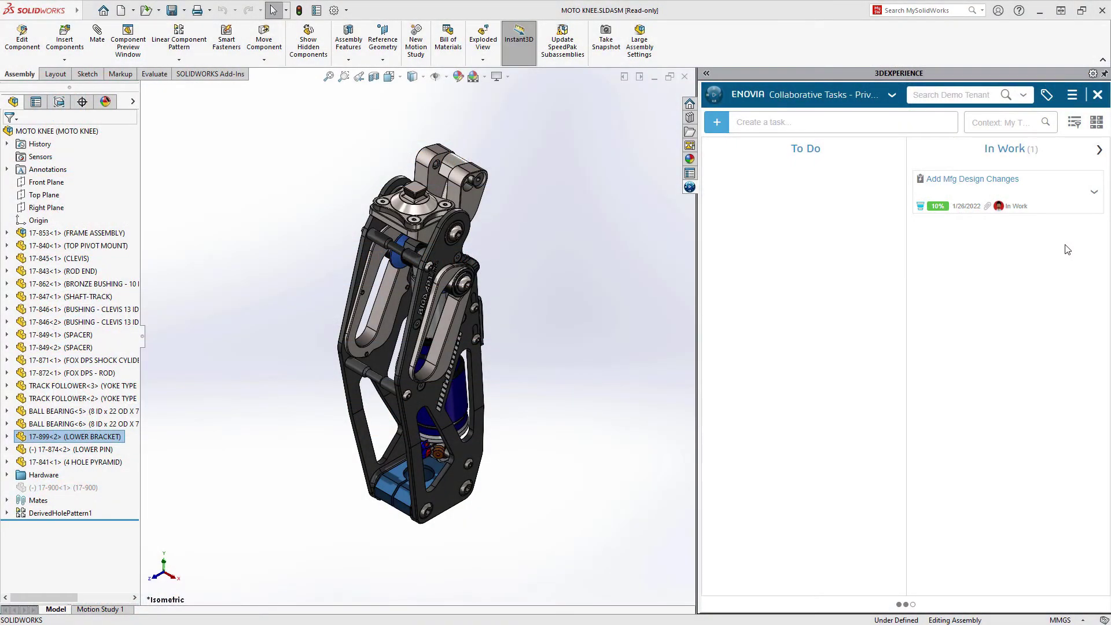
Preview the Add Mfg Design Changes task's markup suggesting a shoulder screw for 17-874.
click(1058, 202)
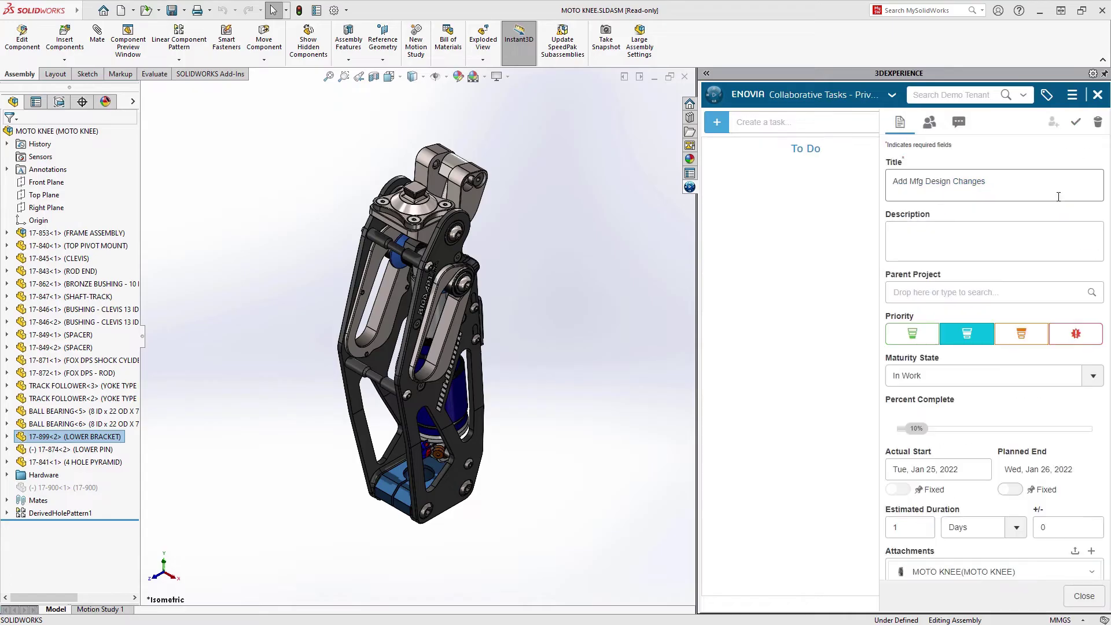
scroll(1068, 261, down, 3)
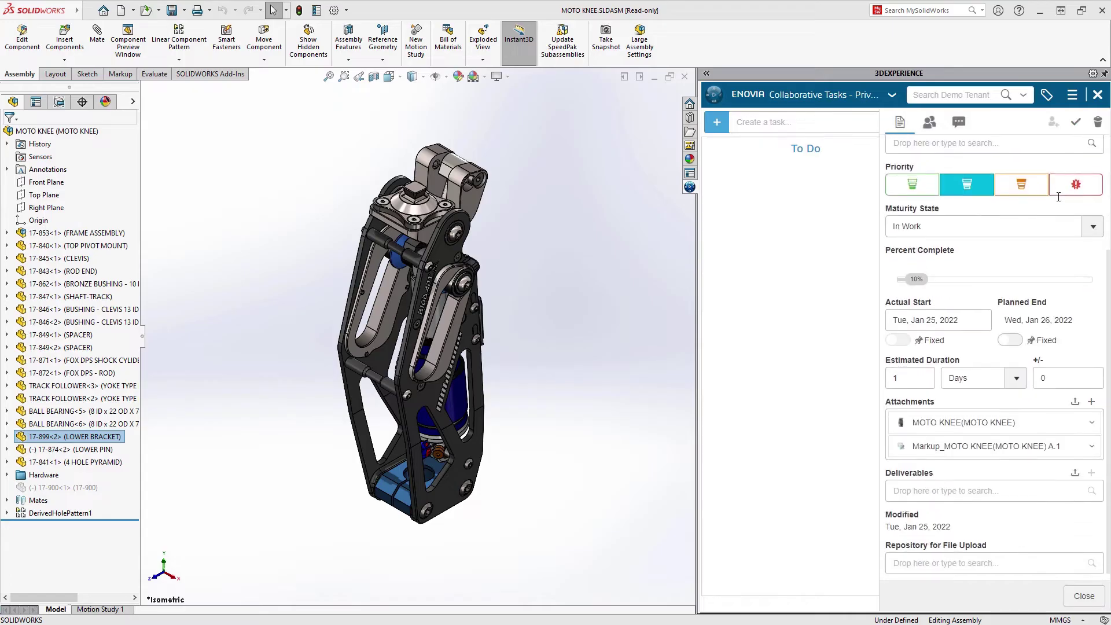
click(1092, 446)
click(1092, 470)
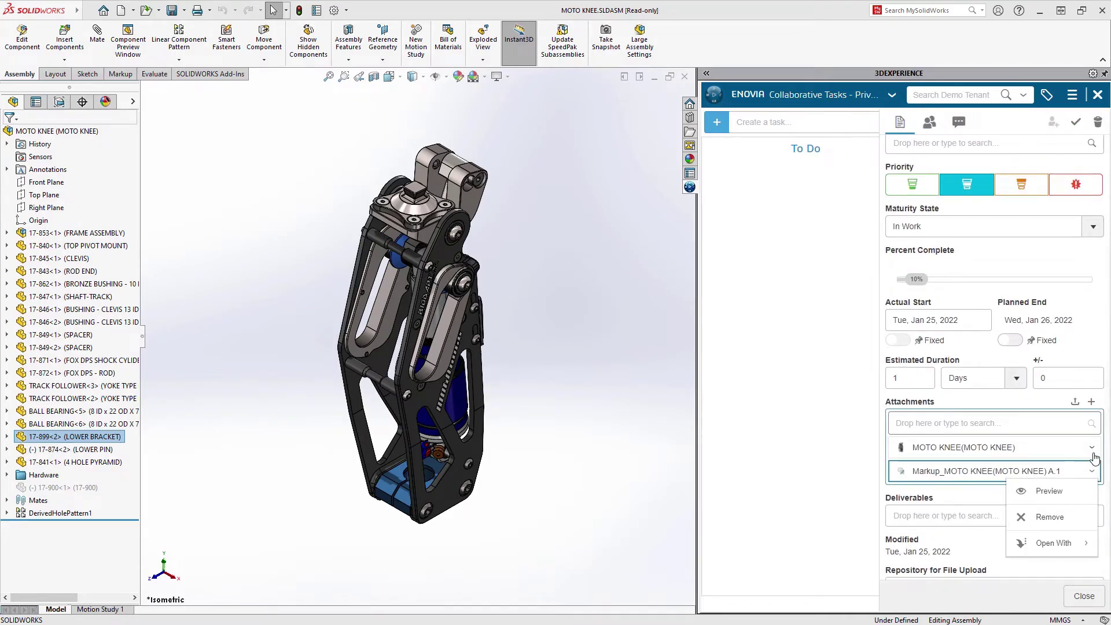
click(1089, 487)
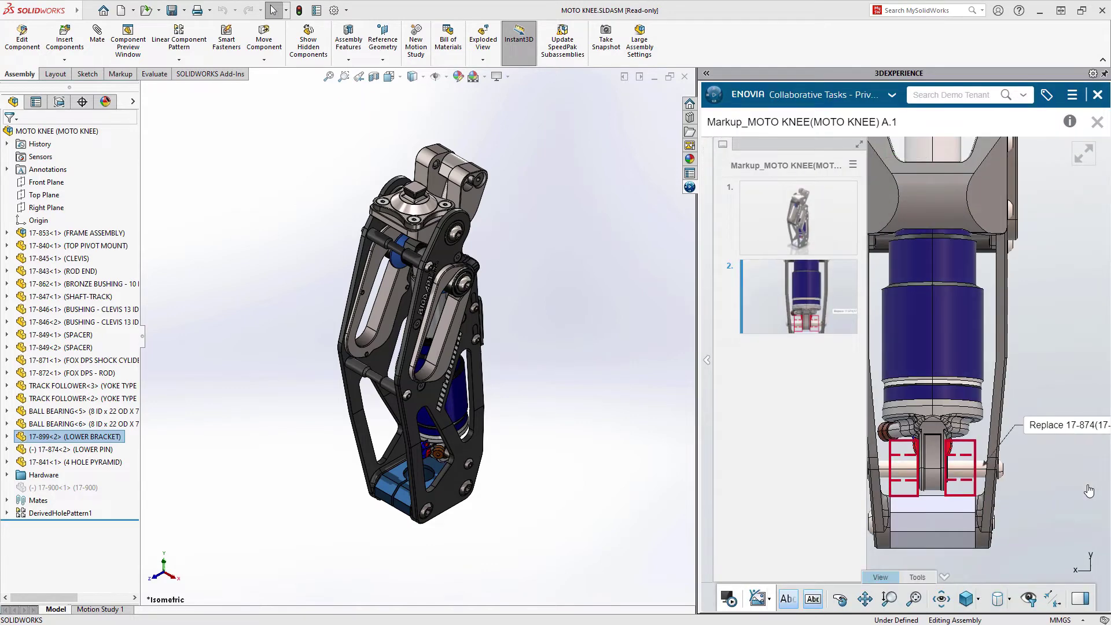
click(708, 361)
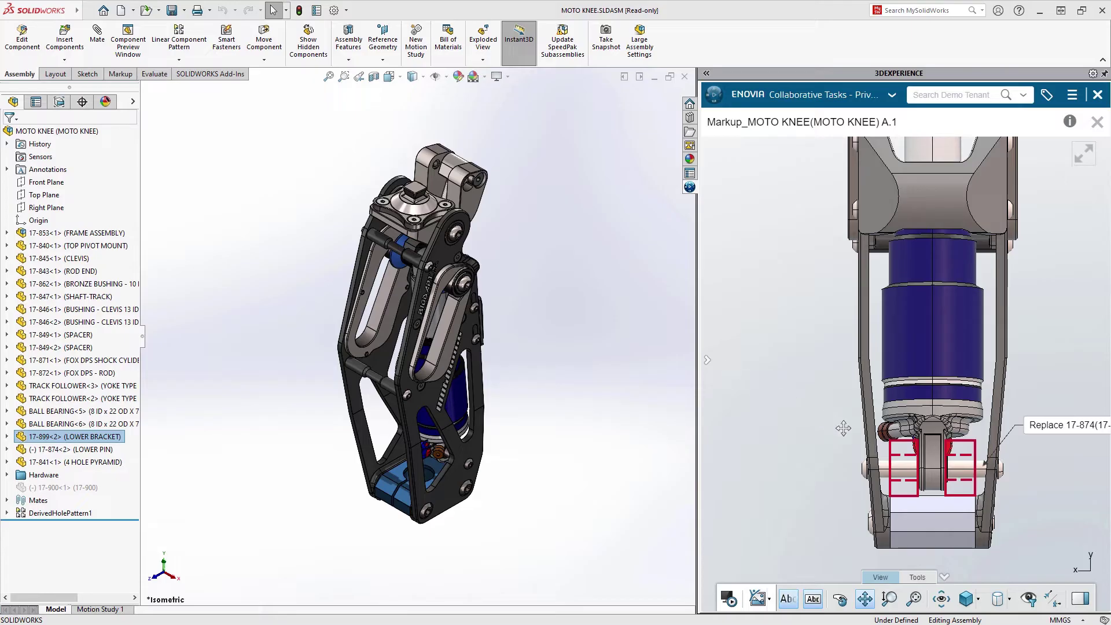
mouse_move(1029, 491)
mouse_down()
mouse_move(1002, 486)
mouse_move(899, 514)
mouse_up()
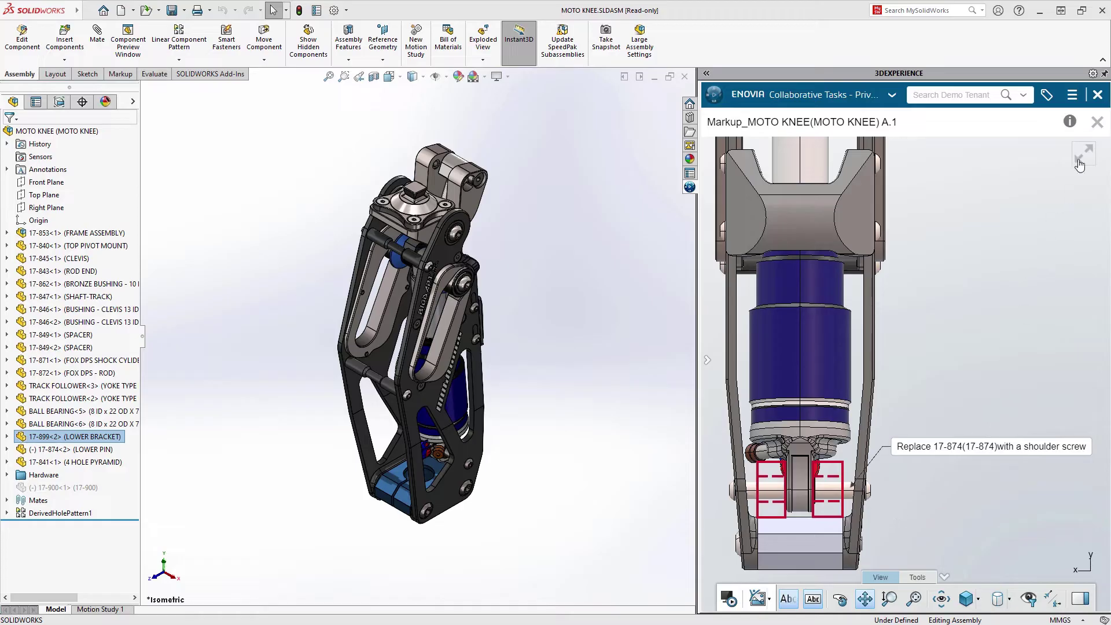
click(1097, 122)
Select lower bracket 17-899 in MySession and show its Relations.
click(892, 95)
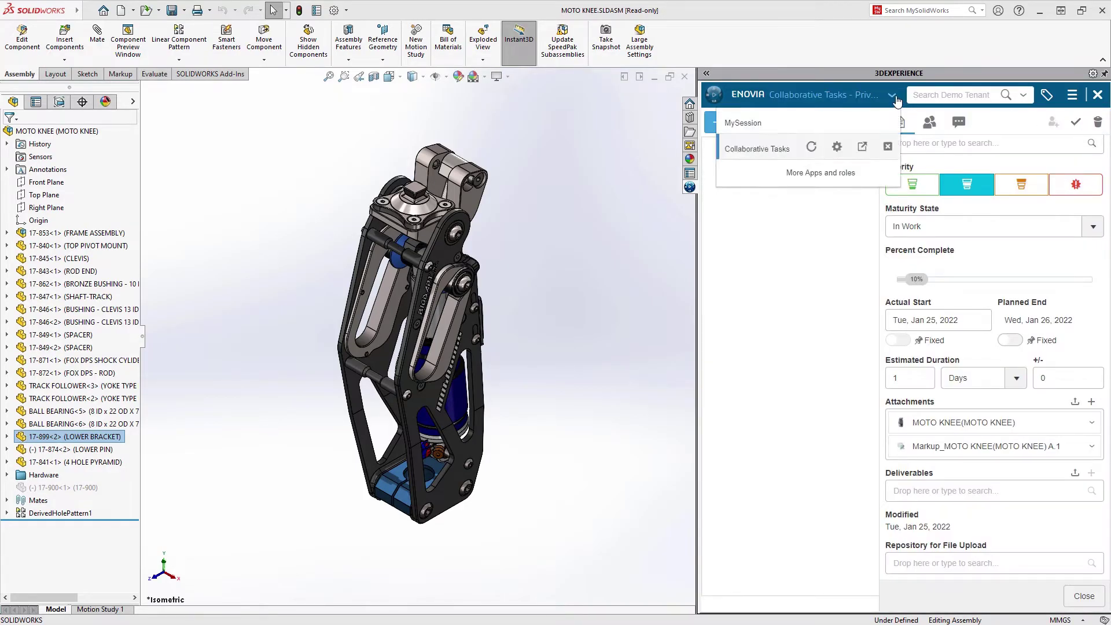
click(781, 120)
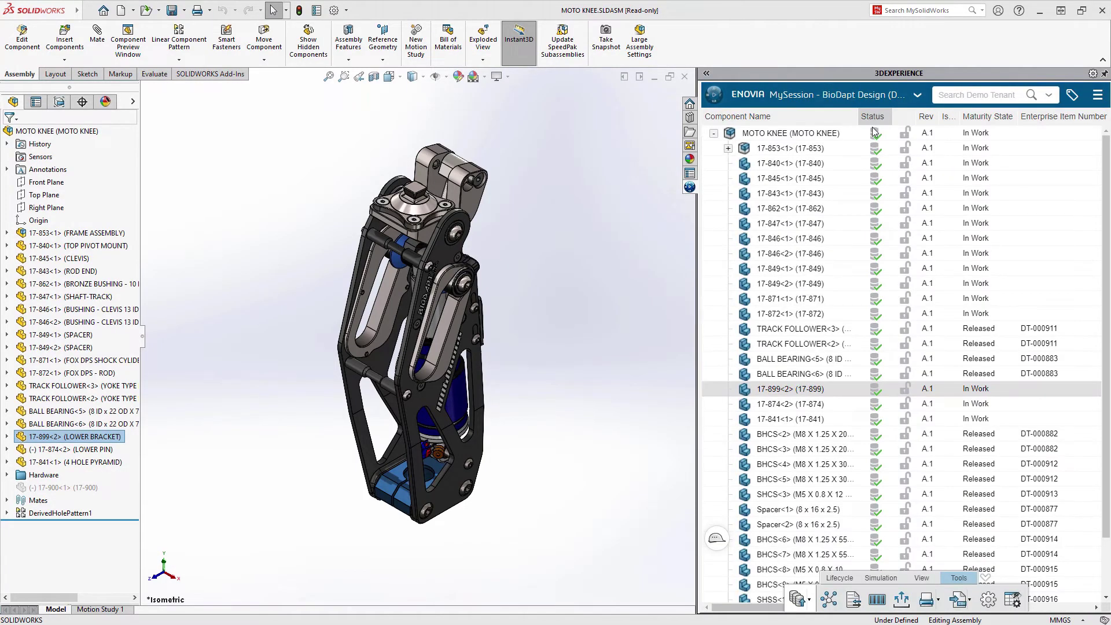
click(751, 392)
click(829, 599)
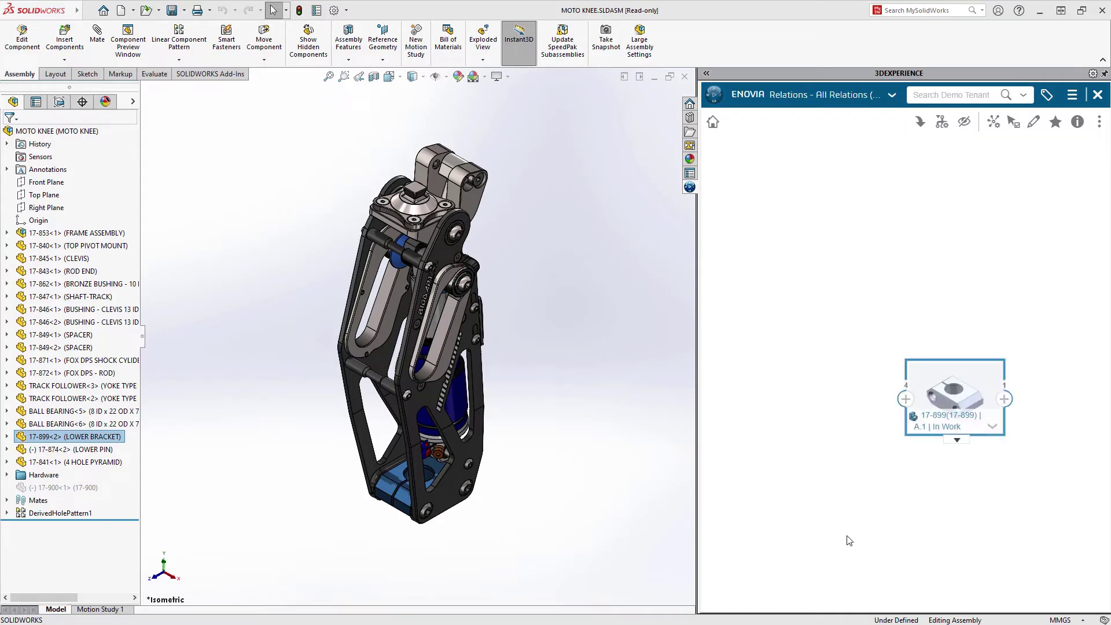
List 17-899's related NON-SPORT KNEE, MOTO KNEE and drawing, then return to MySession.
click(905, 399)
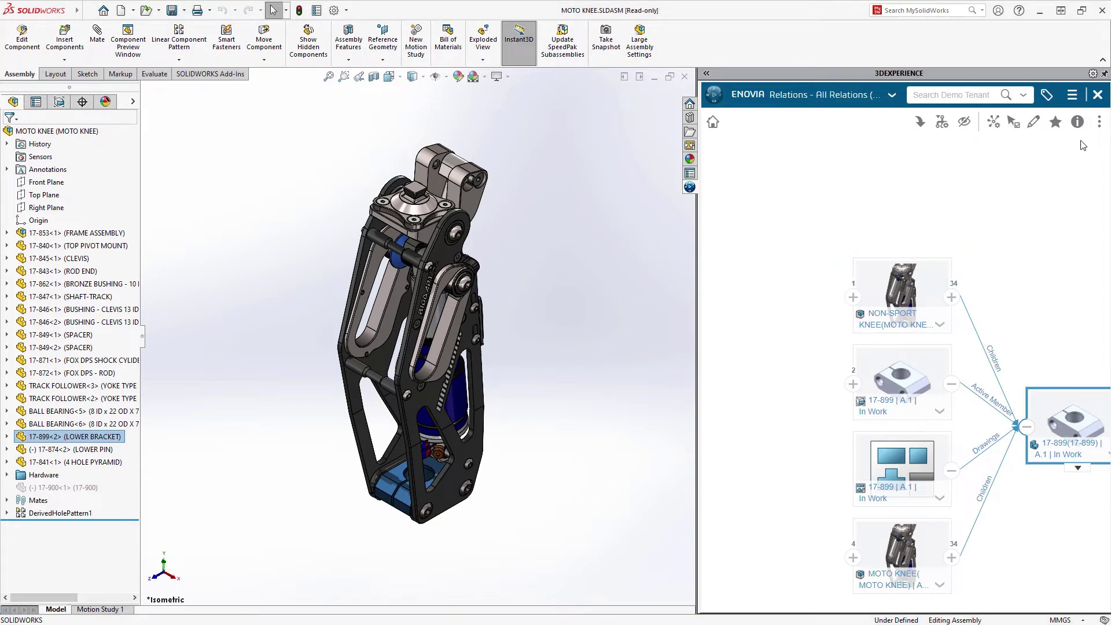
click(1097, 94)
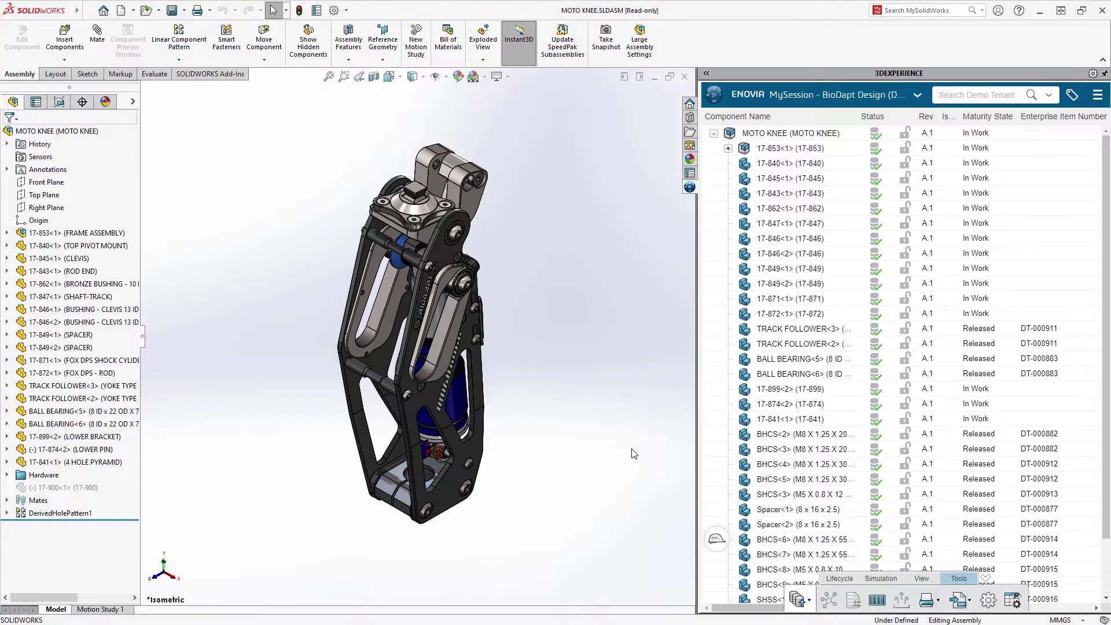
Create new A.2 revisions of the MOTO KNEE drawing and assembly with a comment.
key(ctrl+Tab)
key(ctrl+Tab)
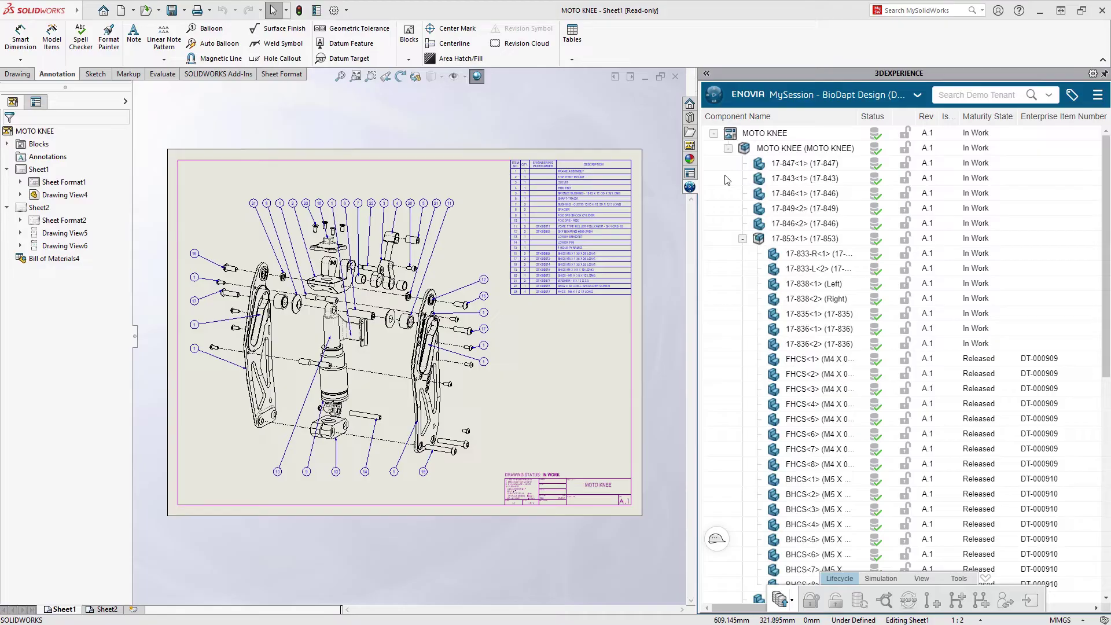
click(730, 136)
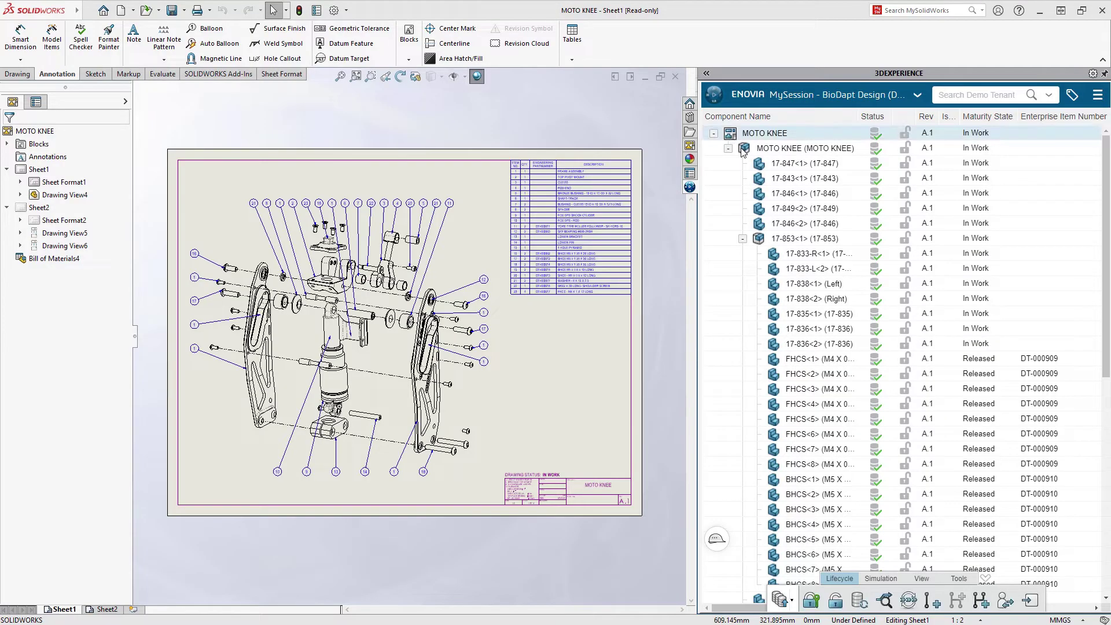
right_click(744, 149)
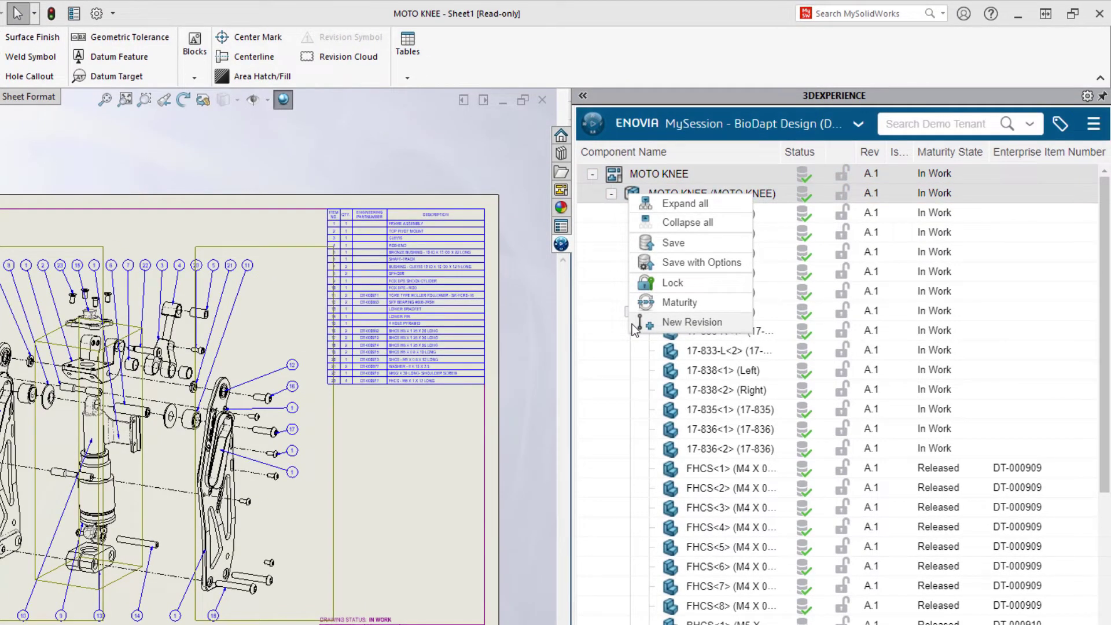
click(632, 324)
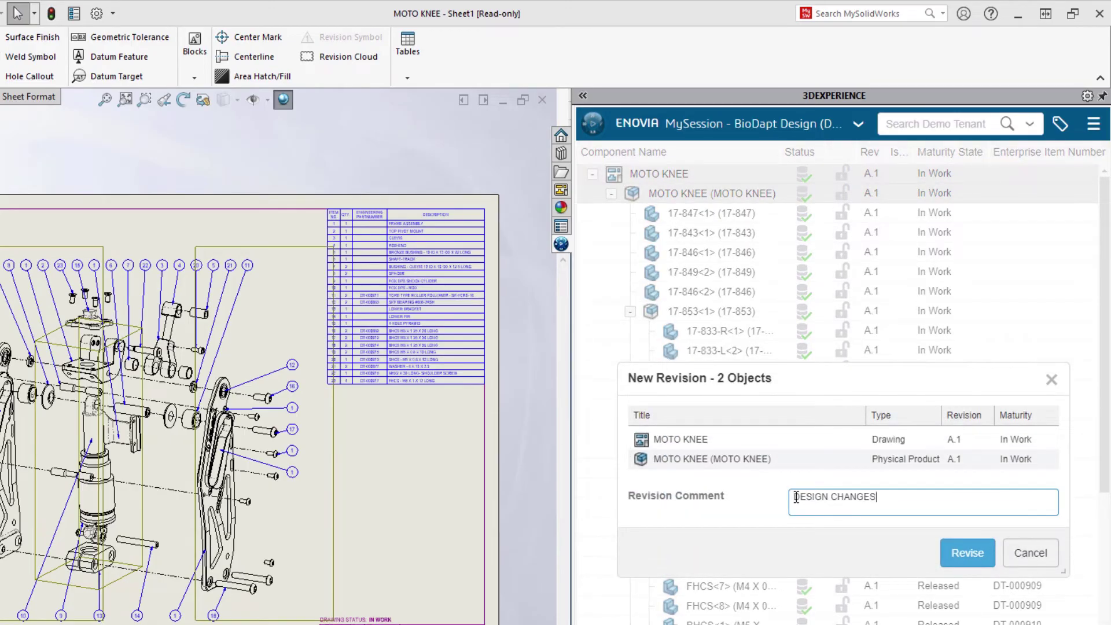
click(949, 553)
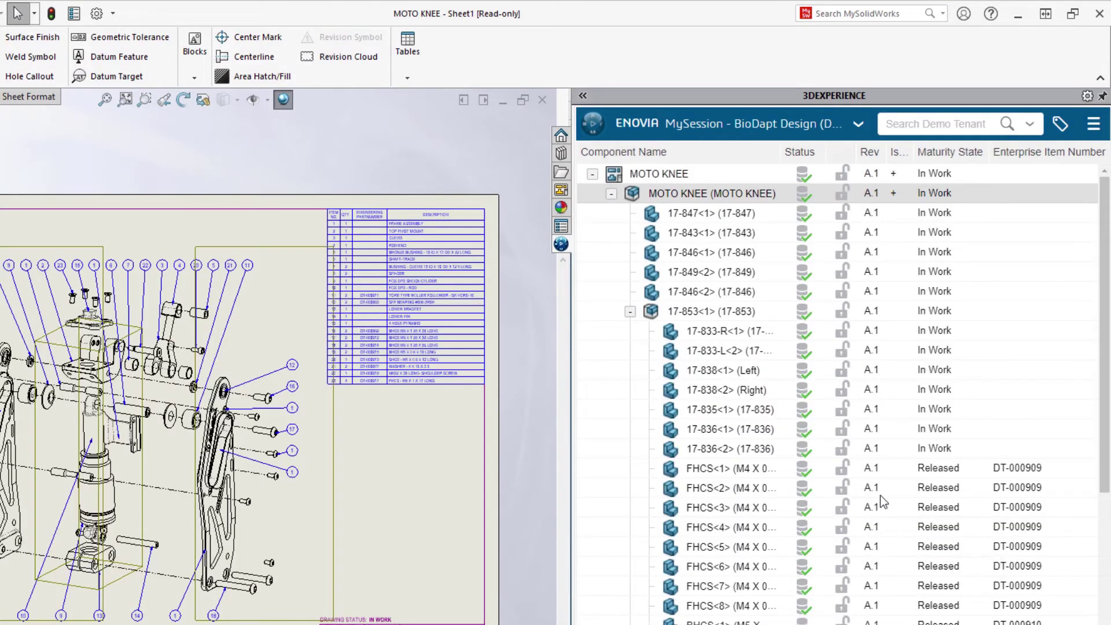
Replace the open MOTO KNEE drawing with its A.2 revision.
right_click(619, 177)
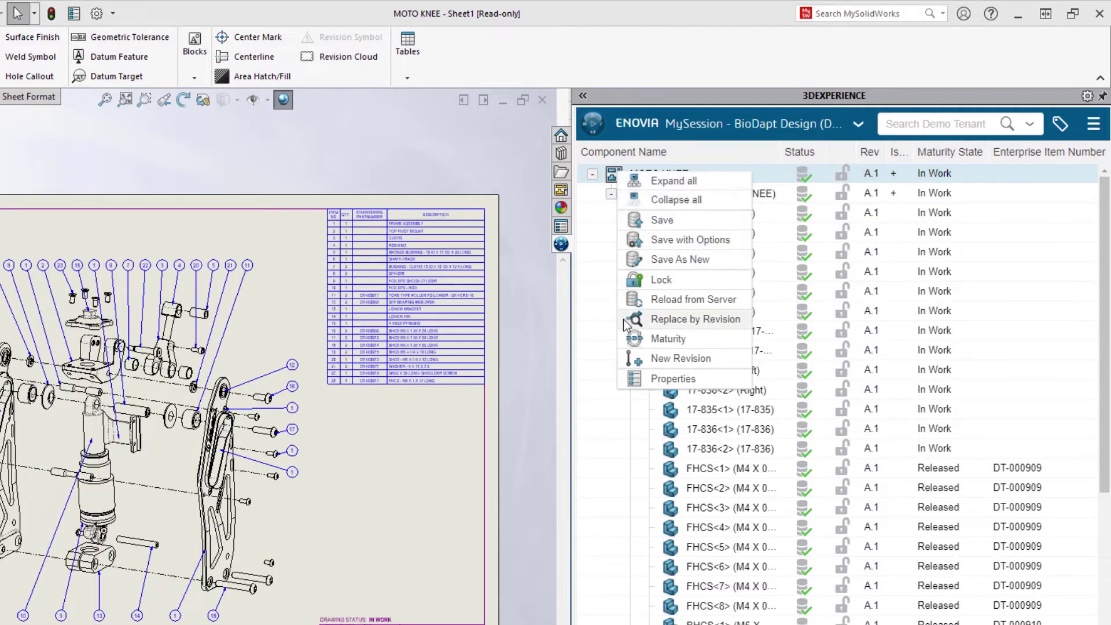
click(642, 318)
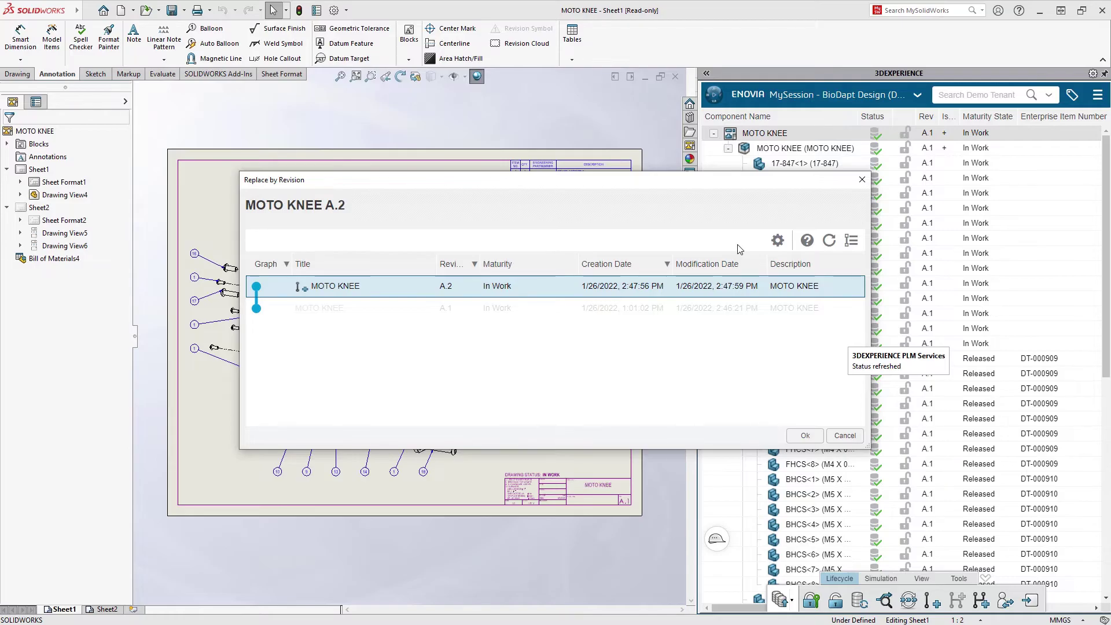
click(799, 435)
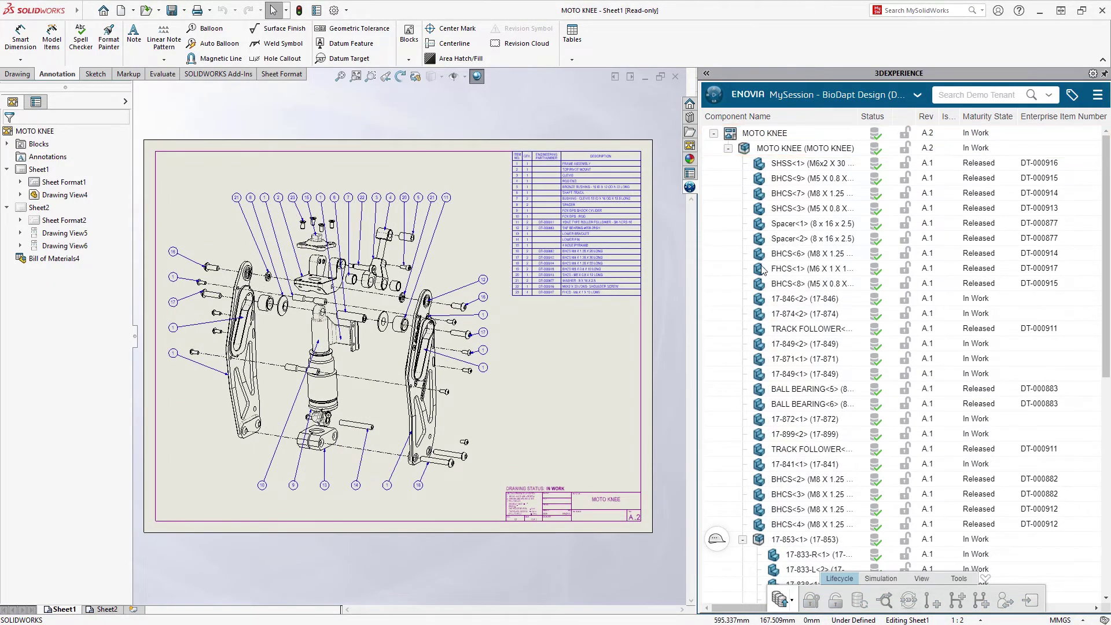
Lock the MOTO KNEE files, then drag the M6x1 X 25 LONG SHSS screw from 3DSearch into the assembly.
right_click(744, 148)
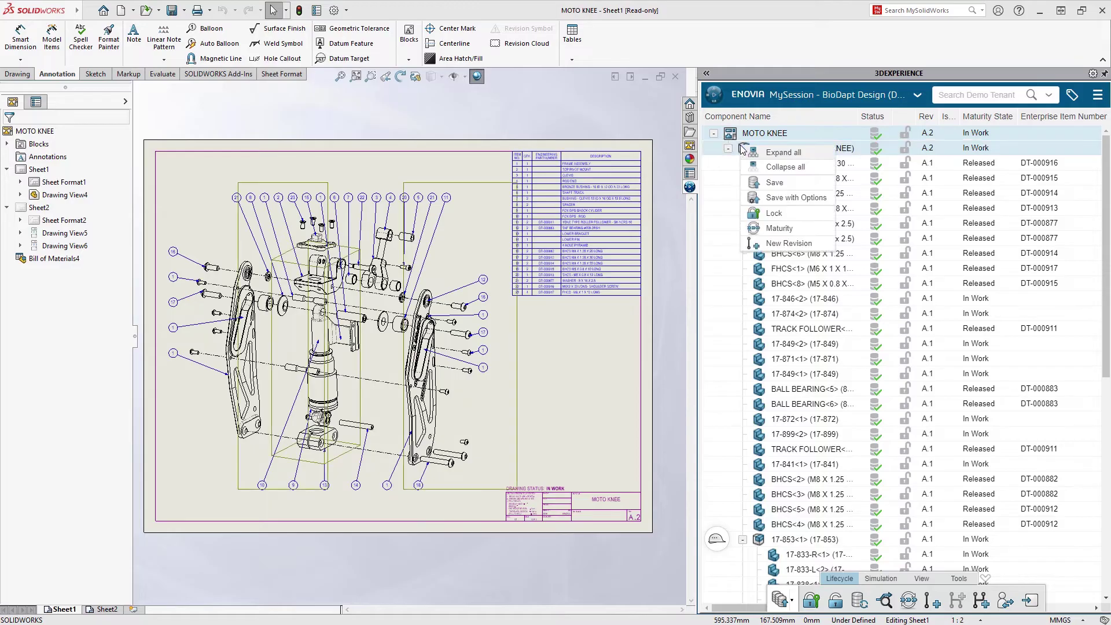
click(773, 213)
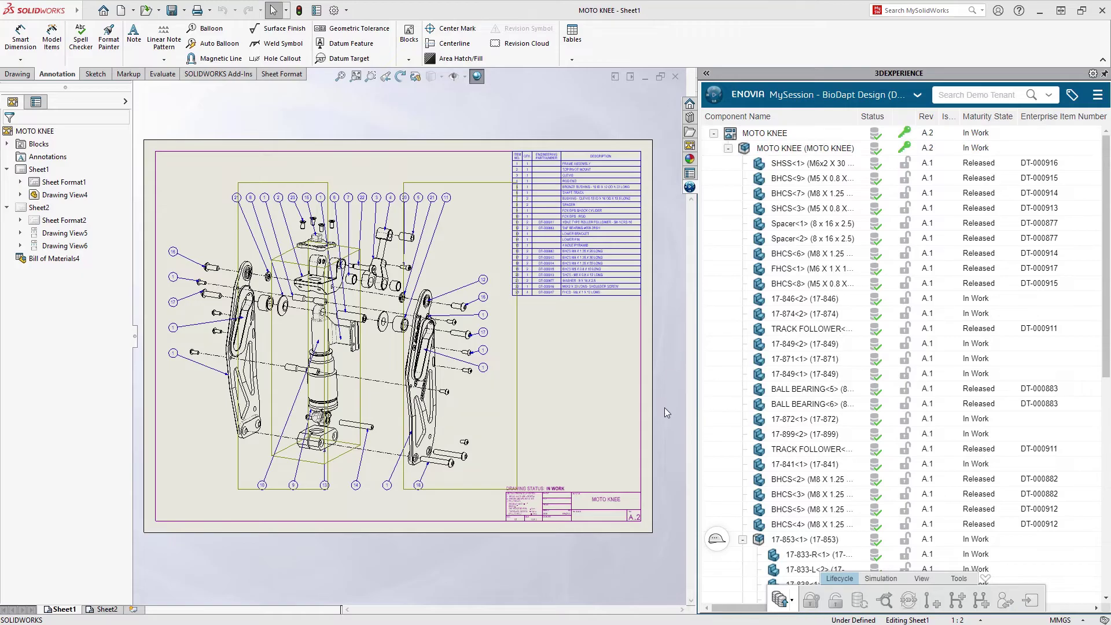
key(ctrl+Tab)
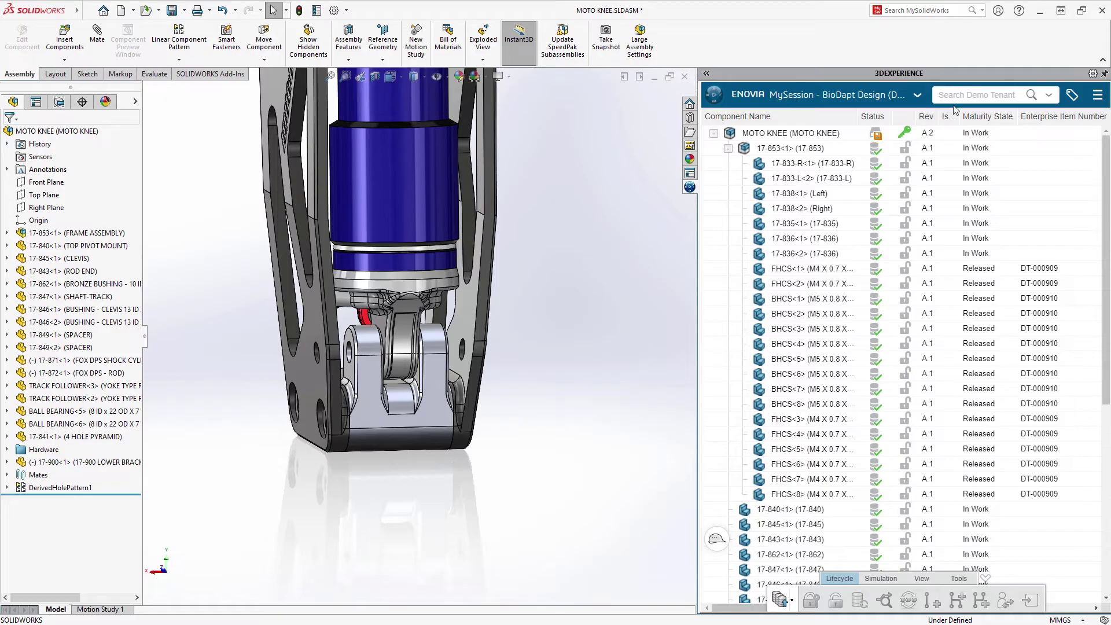
click(962, 95)
click(978, 122)
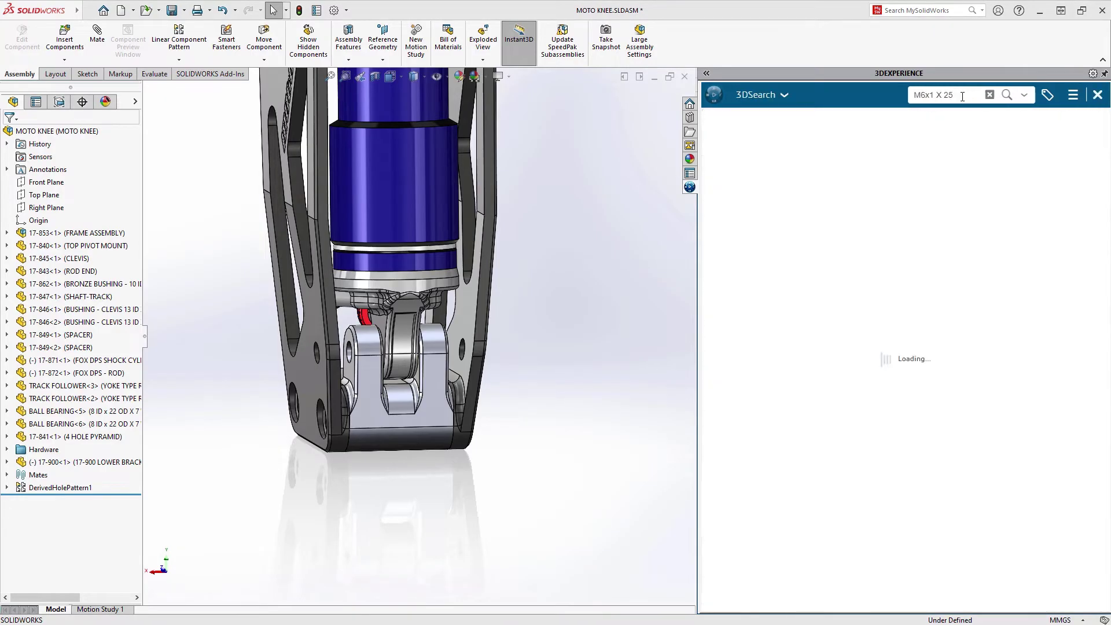
mouse_move(837, 175)
mouse_down()
mouse_move(638, 395)
mouse_move(472, 551)
mouse_up()
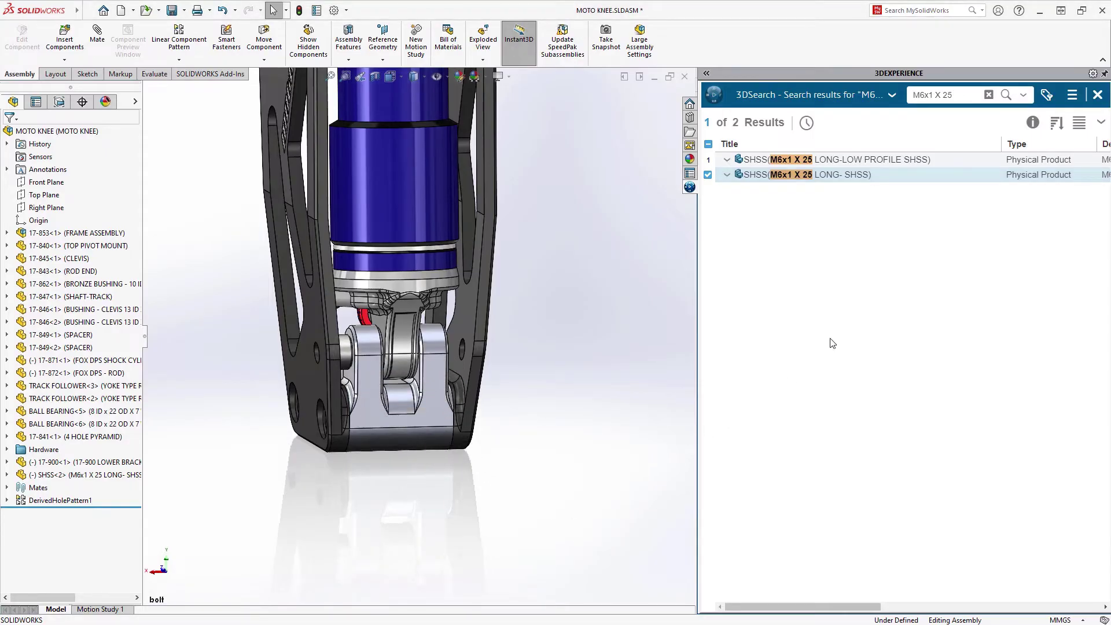
In the MOTO KNEE drawing, assign enterprise item numbers to the selected In Work components, including 17-845 and 17-900.
click(1097, 95)
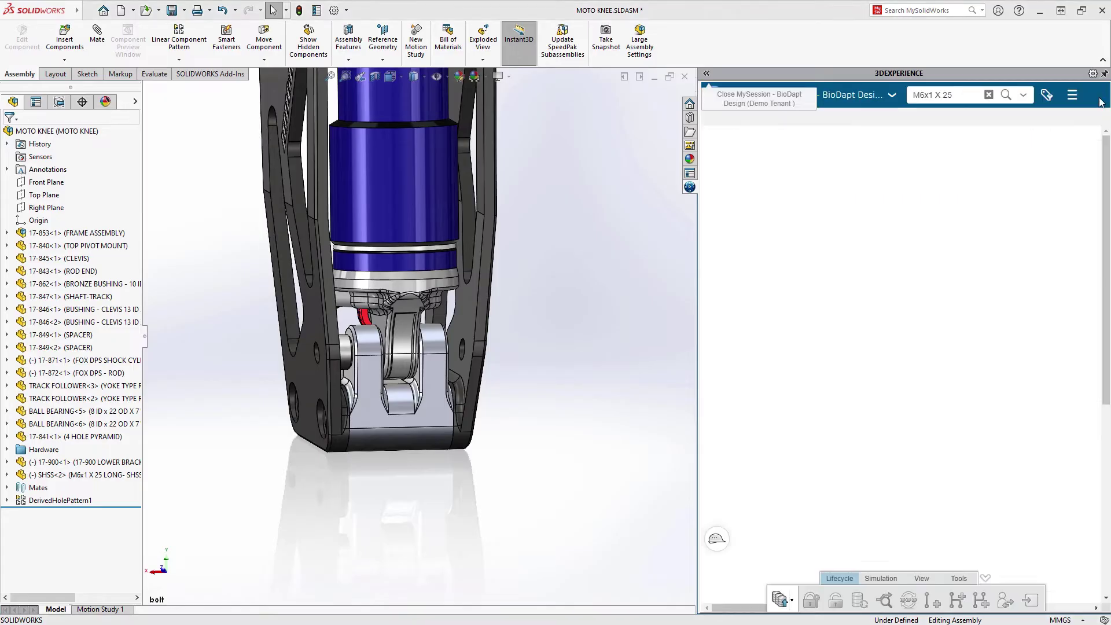
key(ctrl+Tab)
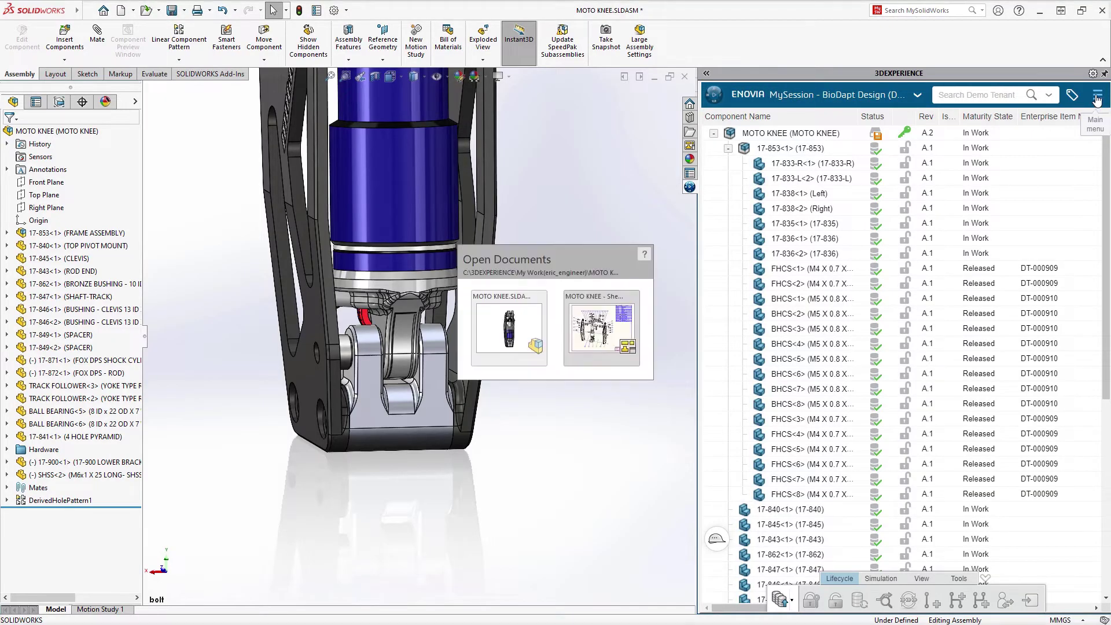
key(ctrl+Tab)
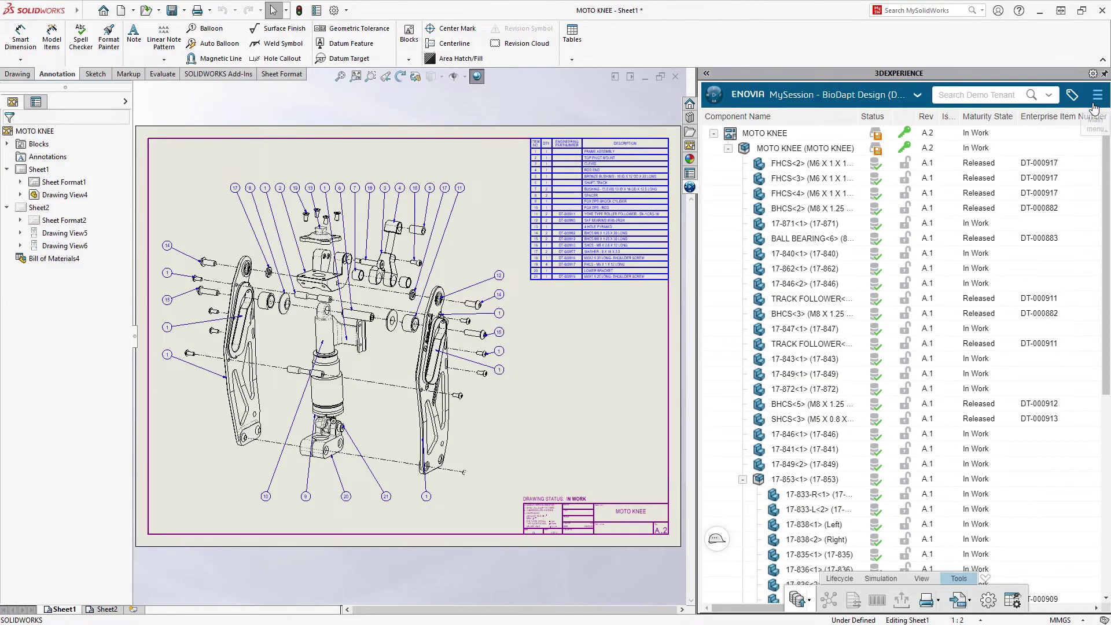
click(831, 148)
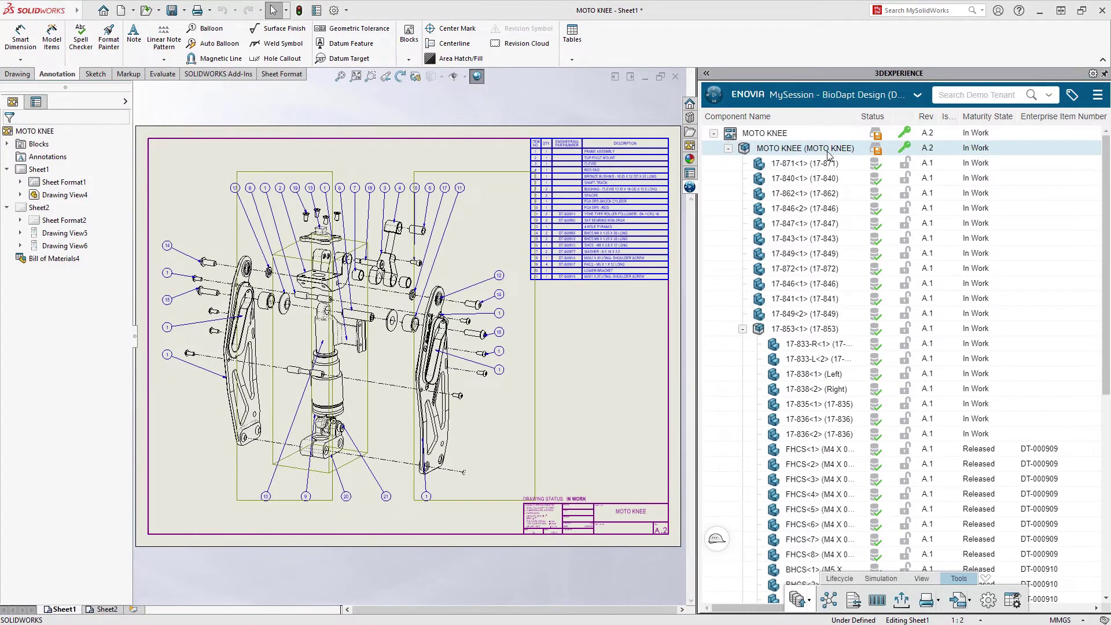
shift+click(813, 435)
scroll(813, 437, down, 6)
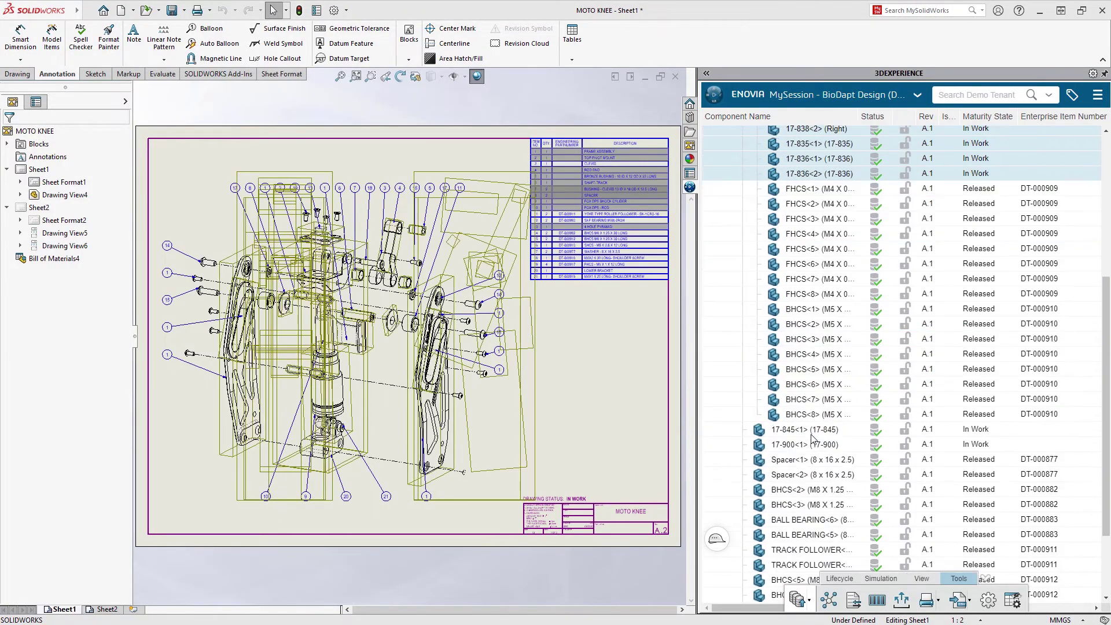
ctrl+click(810, 430)
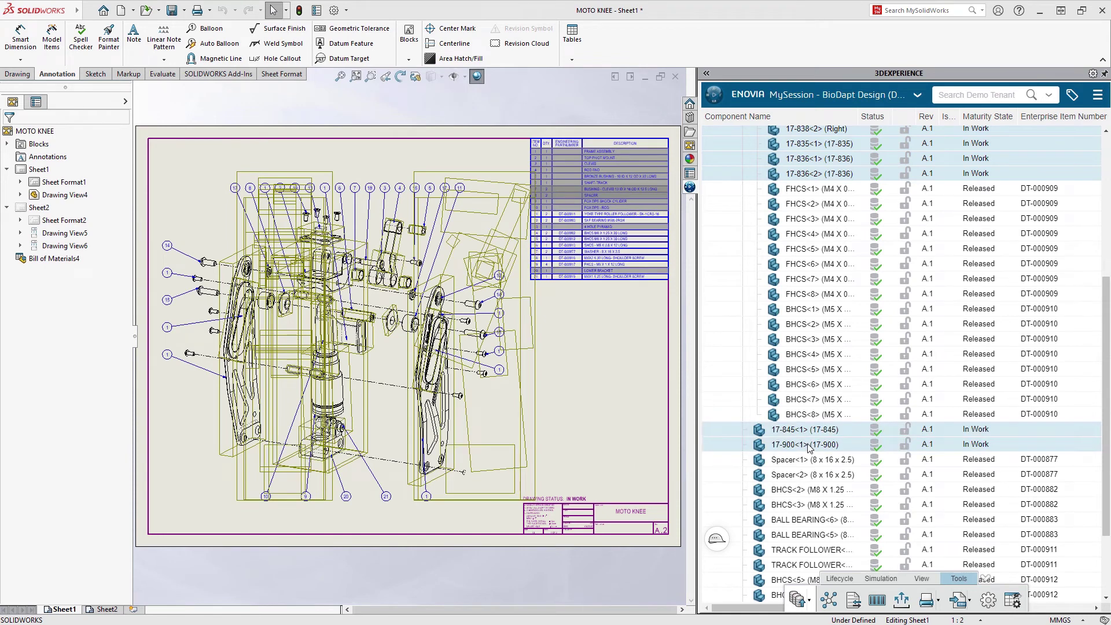
click(875, 601)
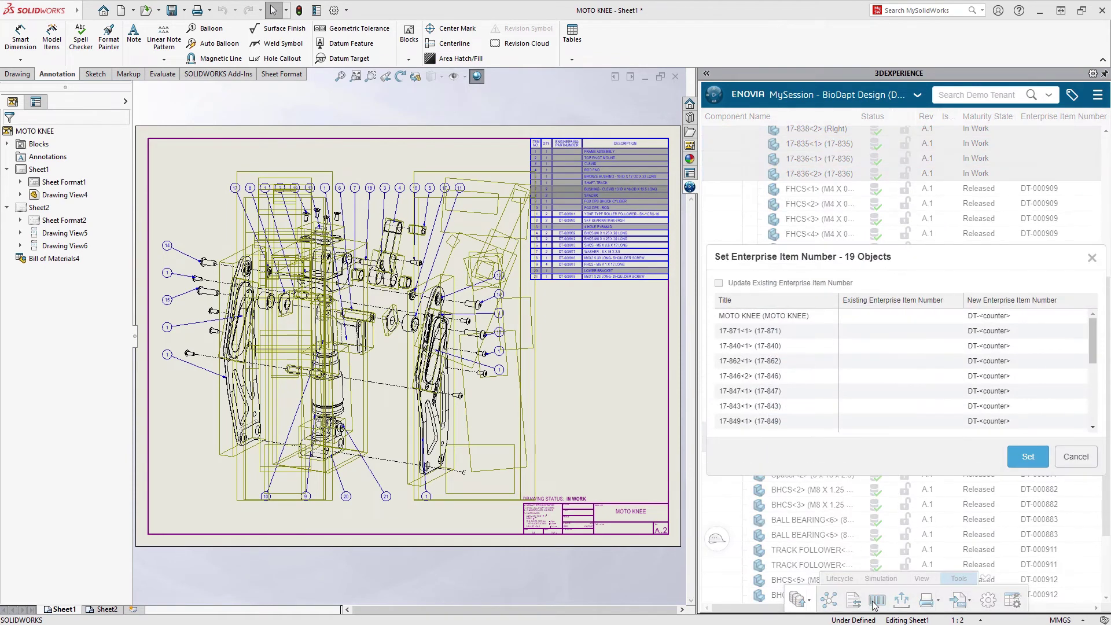
click(1028, 456)
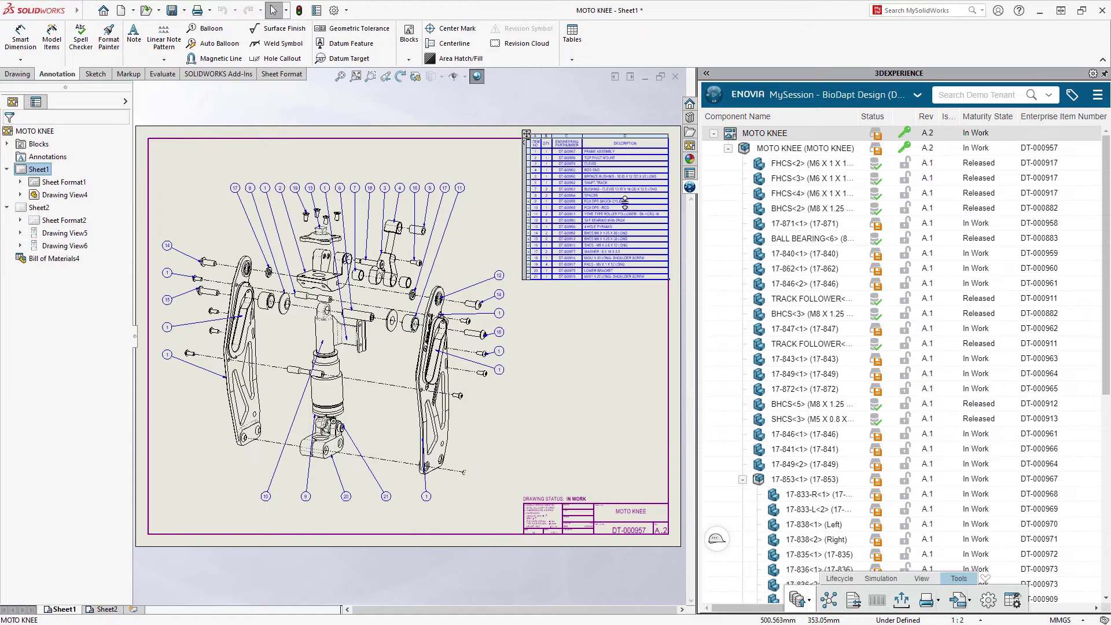
Save the MOTO KNEE drawing to 3DEXPERIENCE with the lock released.
click(622, 202)
right_click(730, 135)
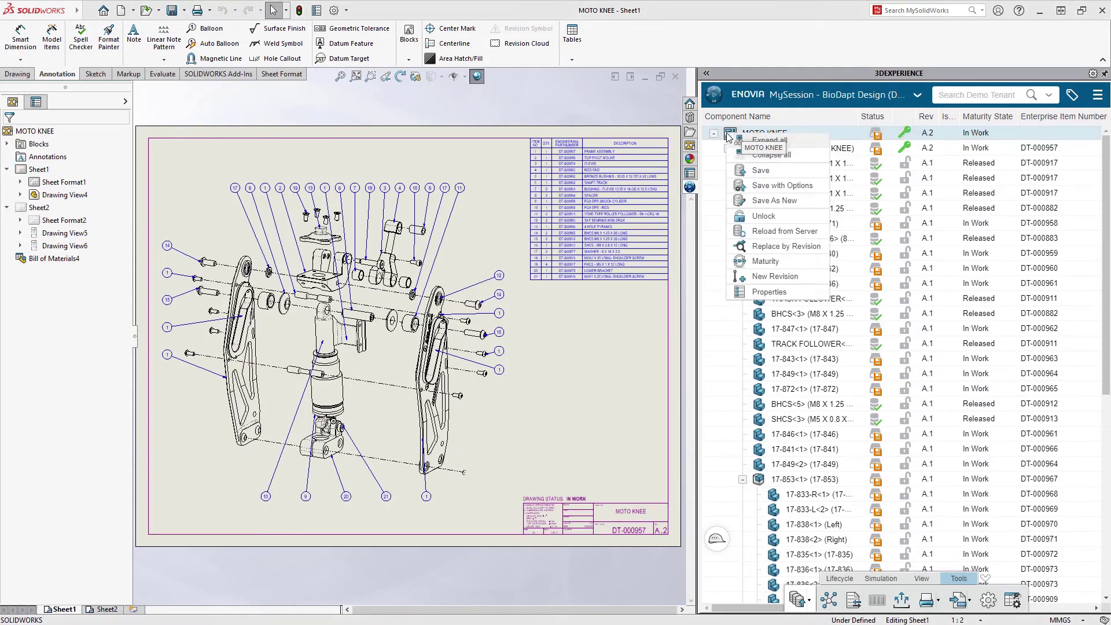
click(781, 185)
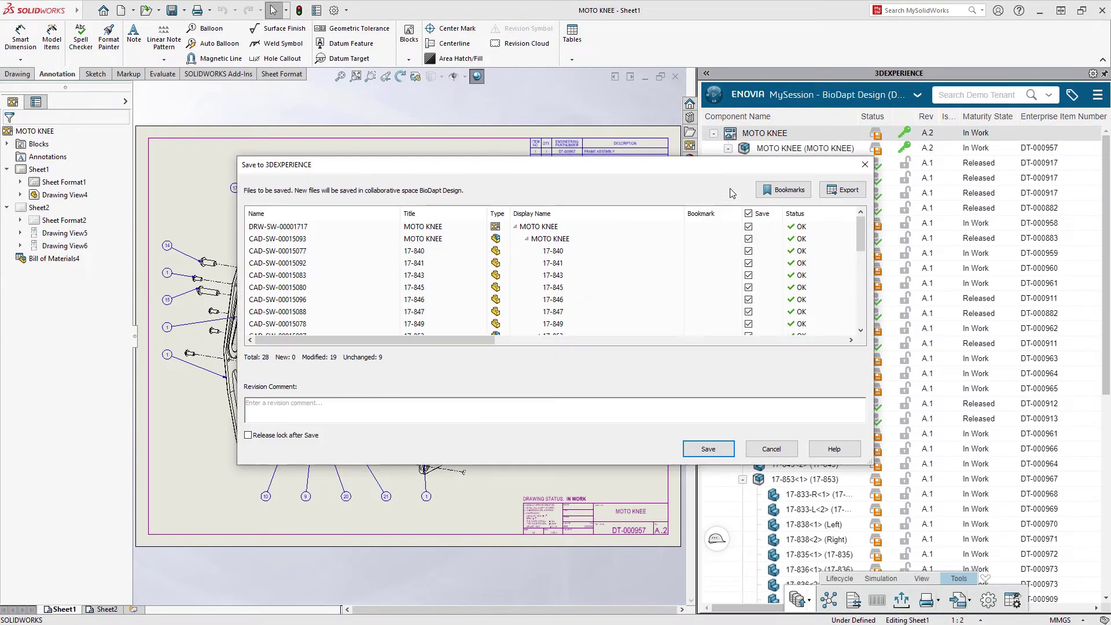
text(FINAL CHANGES)
click(248, 434)
click(708, 448)
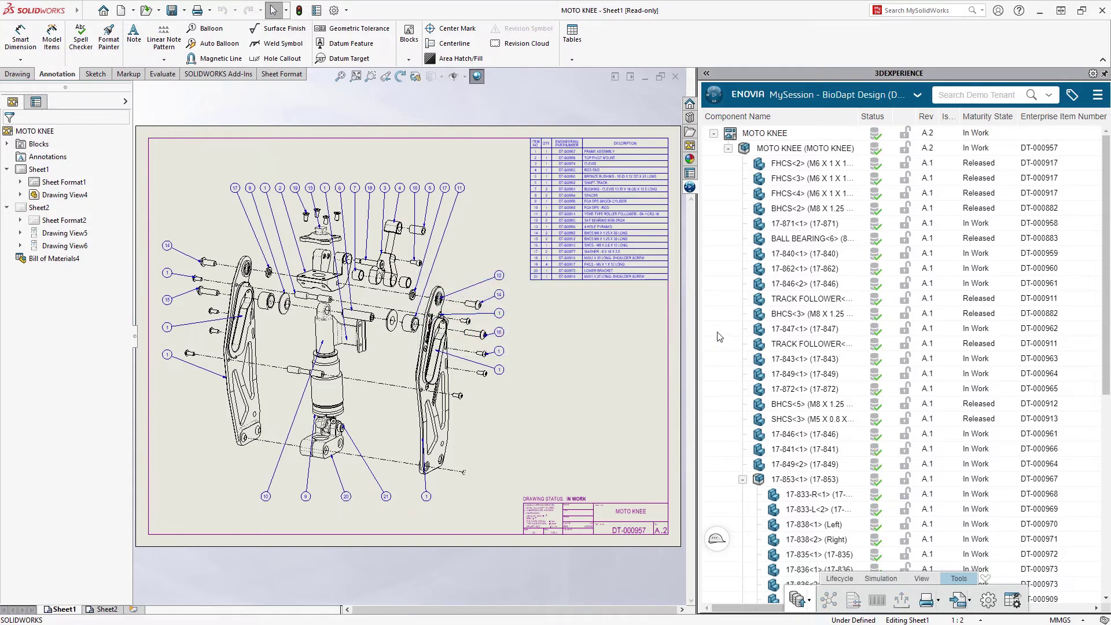
Promote the MOTO KNEE files to Released and show the Collaborative Tasks view.
right_click(731, 134)
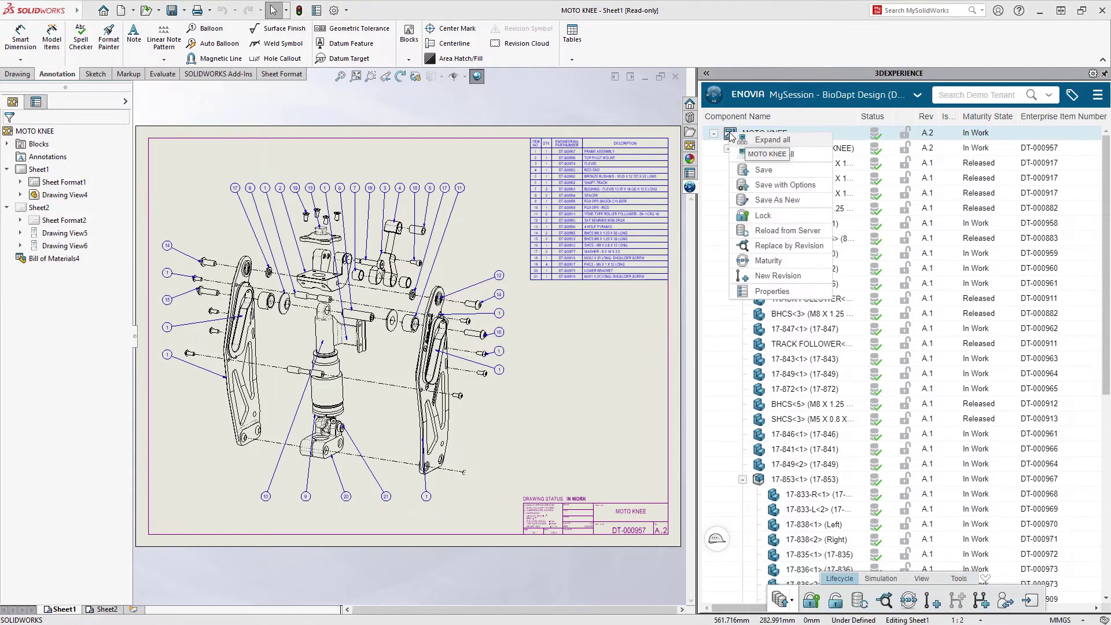
click(734, 260)
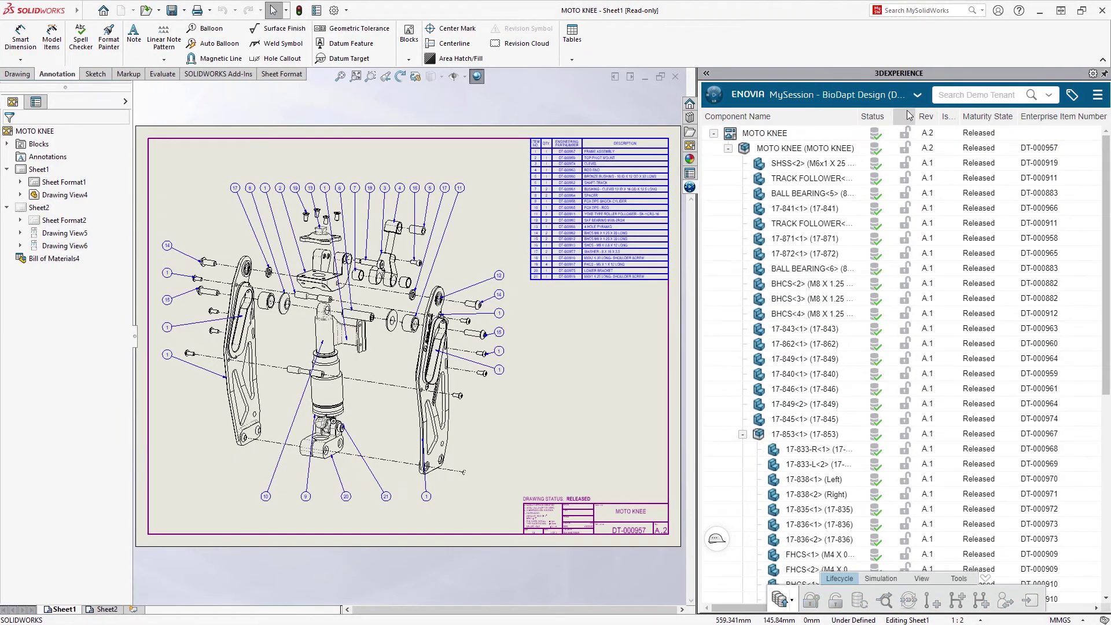
click(834, 95)
click(859, 148)
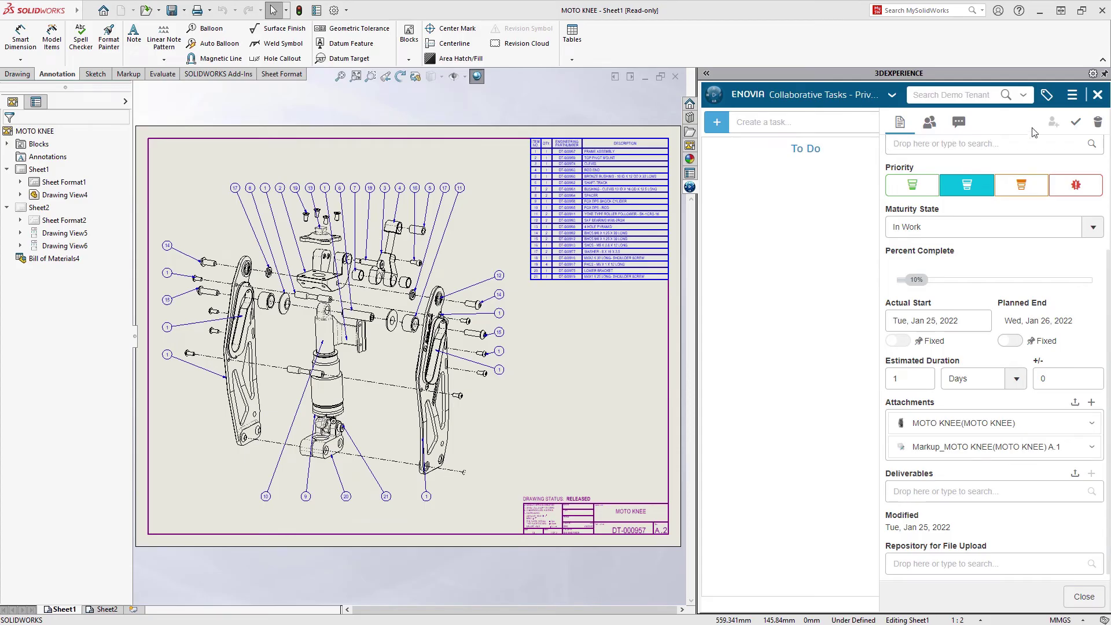
Close the task details and show the MOTO KNEE item's information.
click(1076, 125)
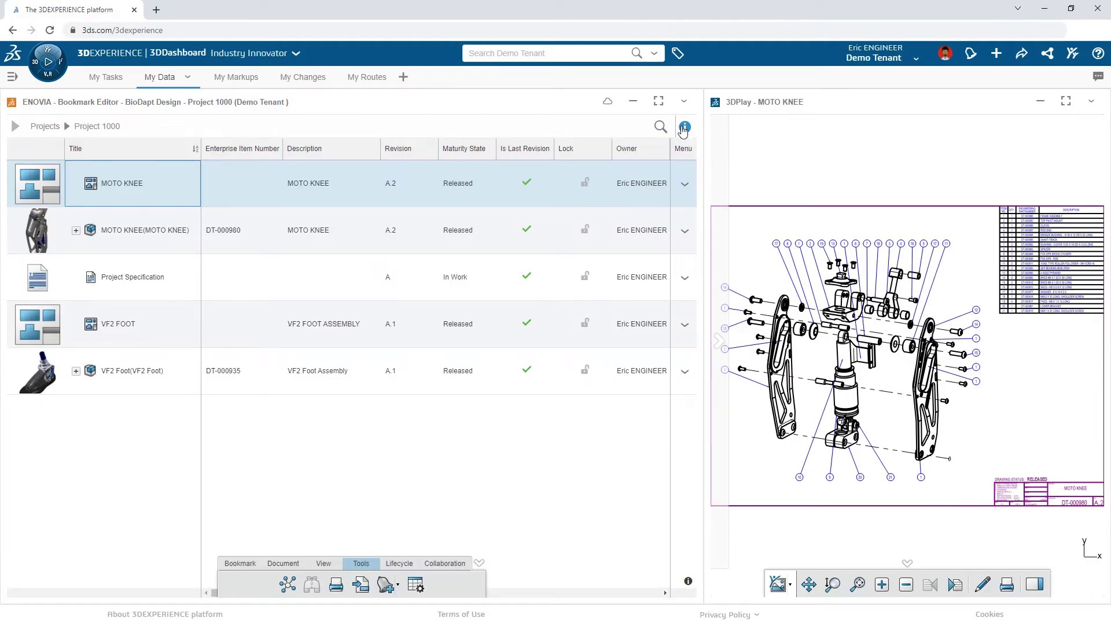
click(683, 129)
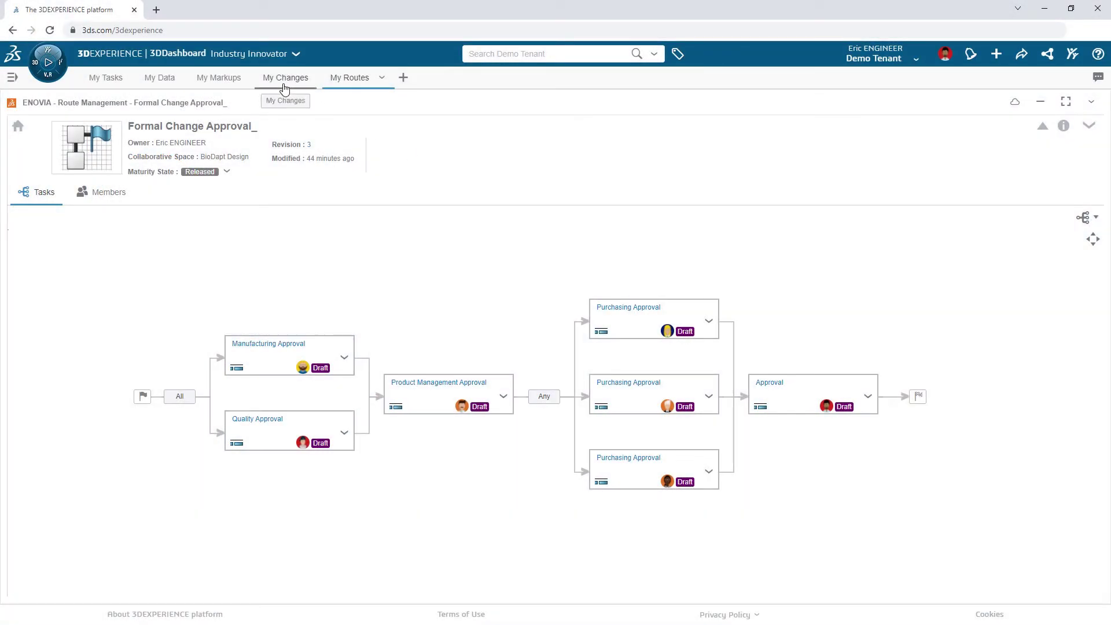
From My Changes, open the Reduce Overall Weight issue's related objects and load VF2 Foot into Issue 3D Review.
click(284, 80)
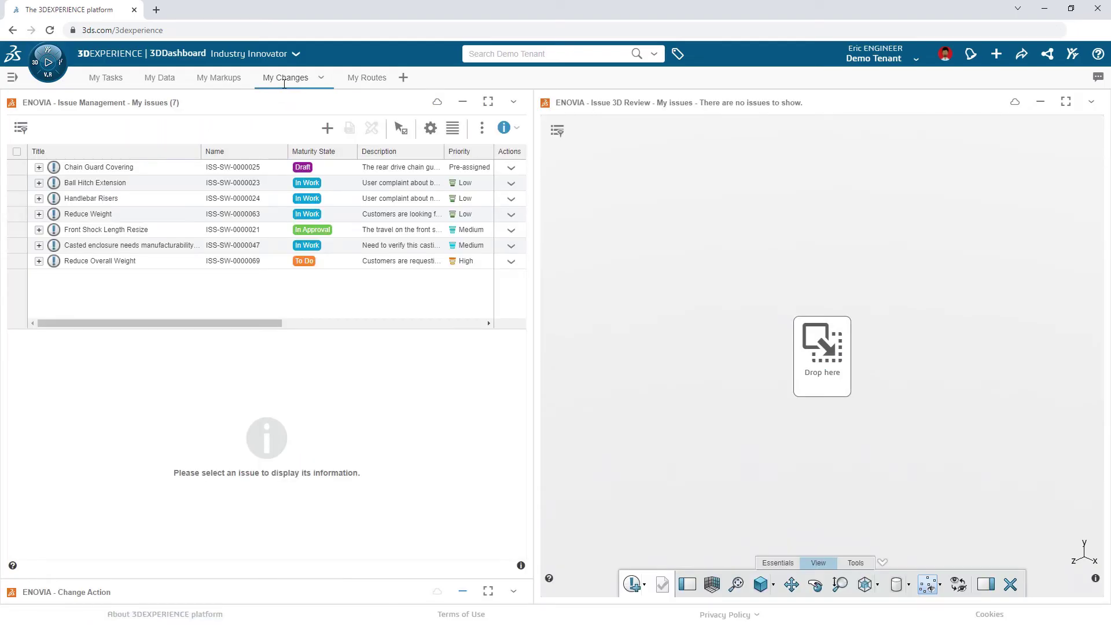
click(116, 259)
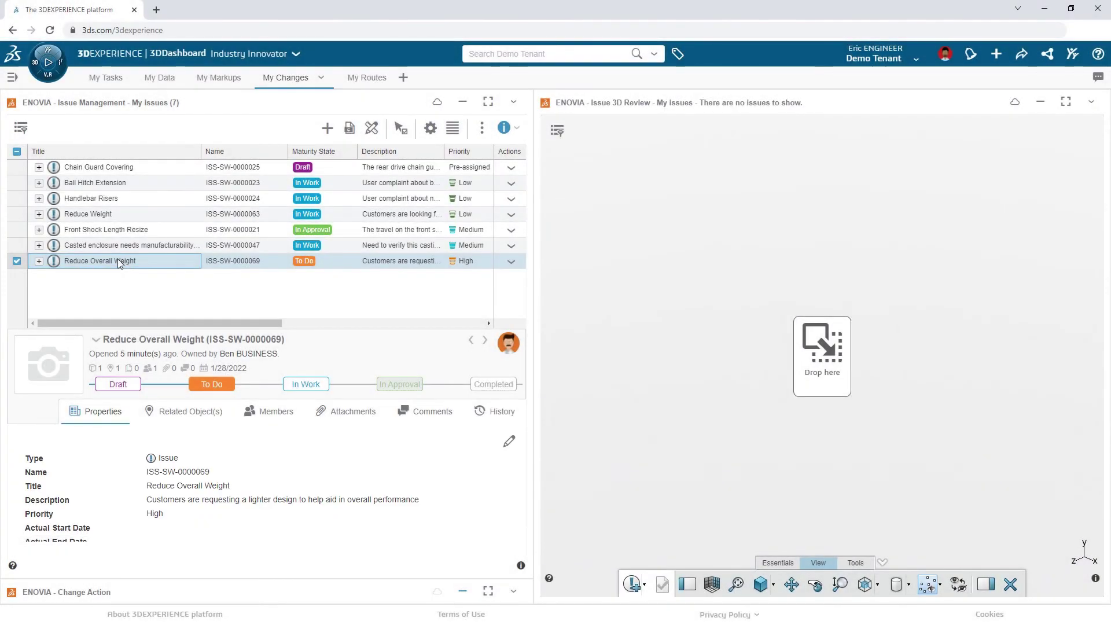
click(189, 411)
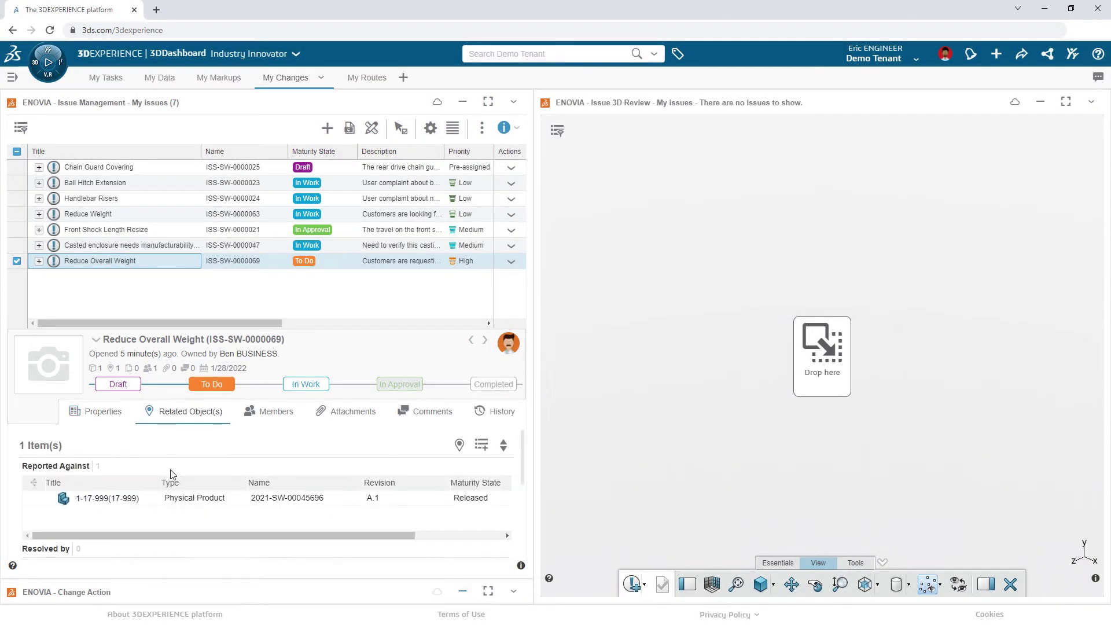
scroll(171, 474, down, 3)
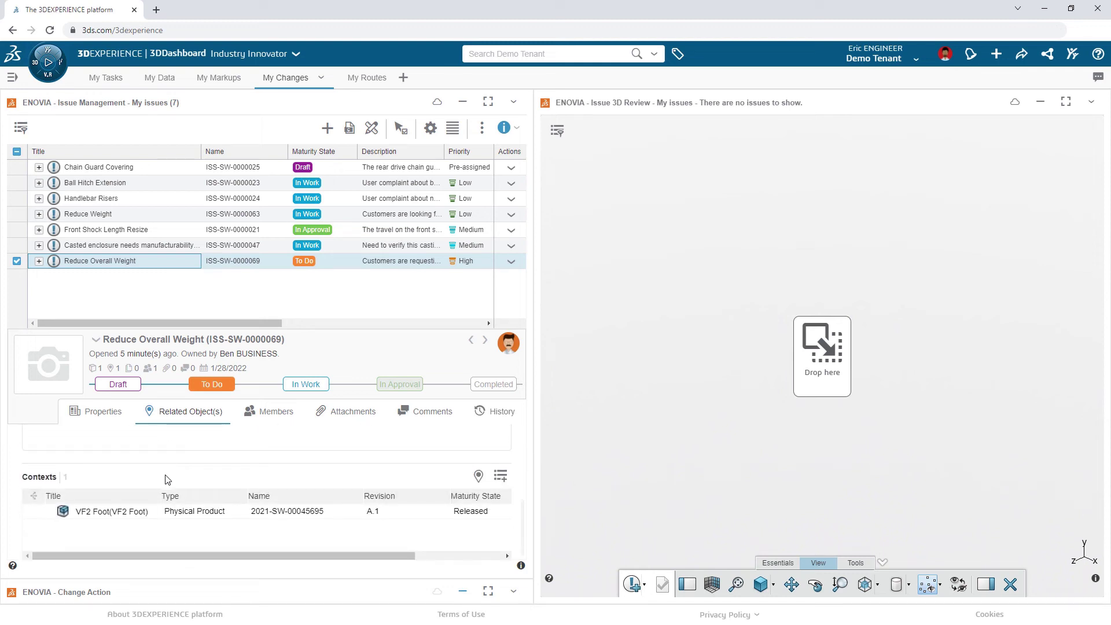
drag(100, 511, 713, 457)
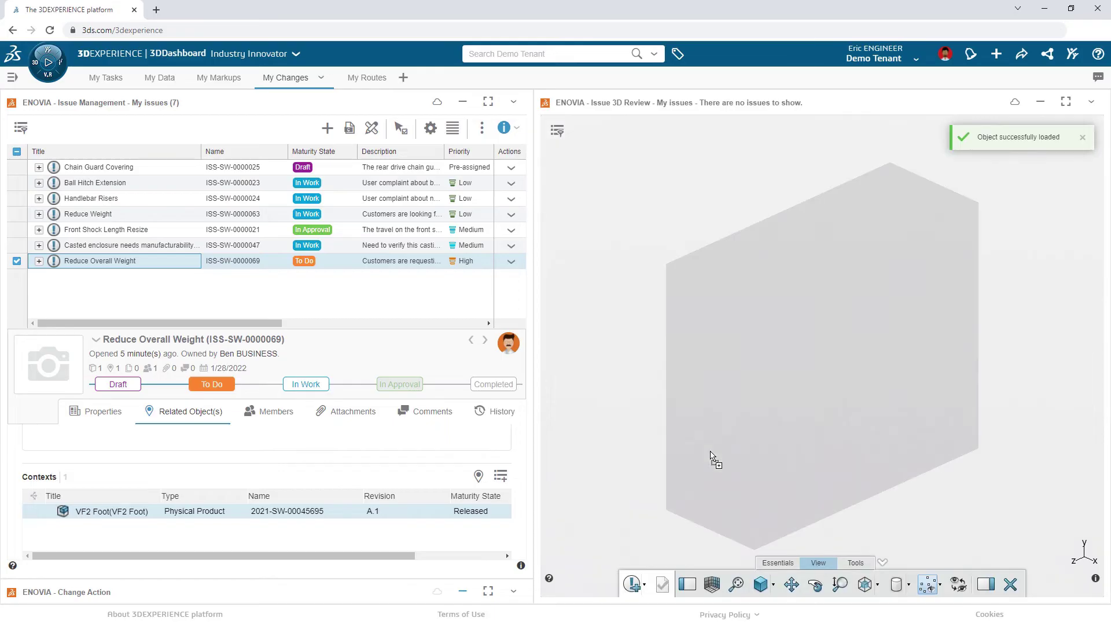
drag(718, 459, 588, 453)
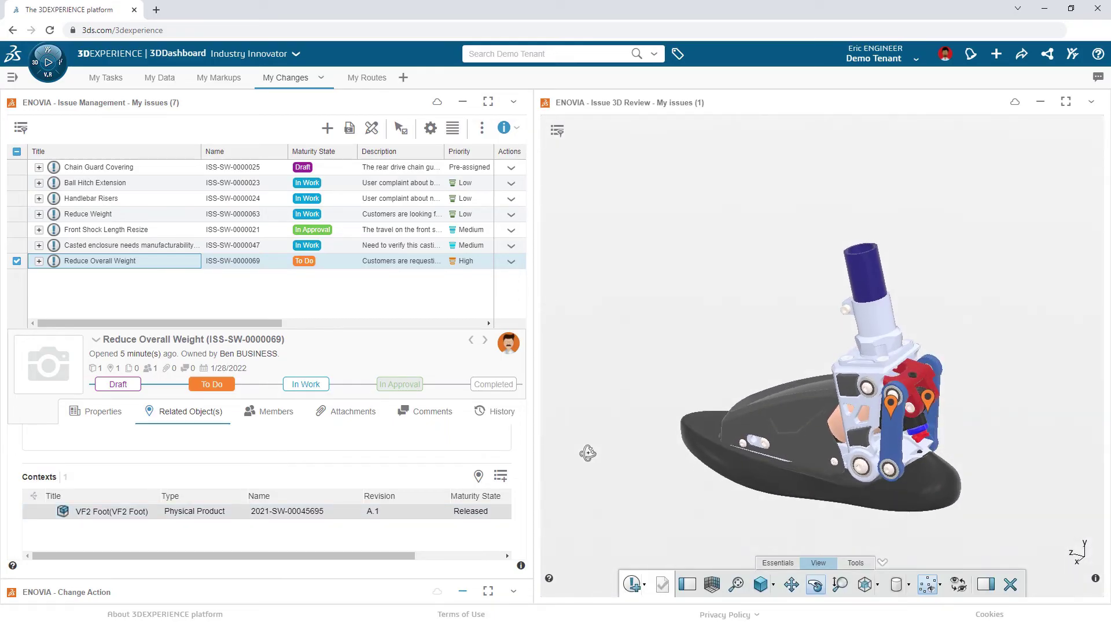
Set the issue to In Work and save a High-severity draft change action due the 28th.
click(304, 384)
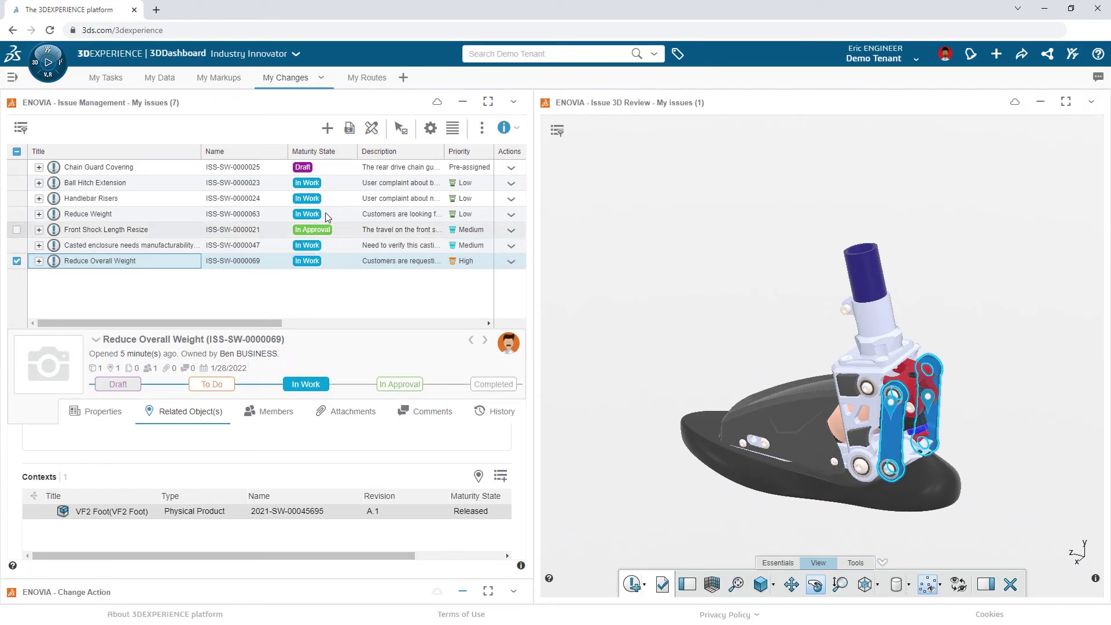
click(349, 130)
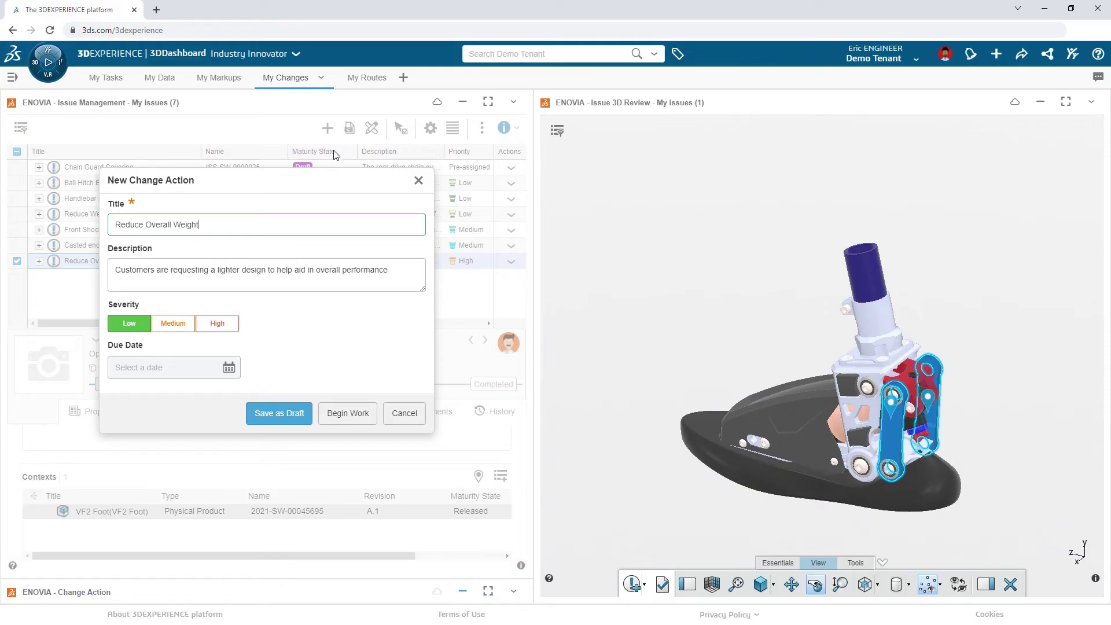
click(225, 323)
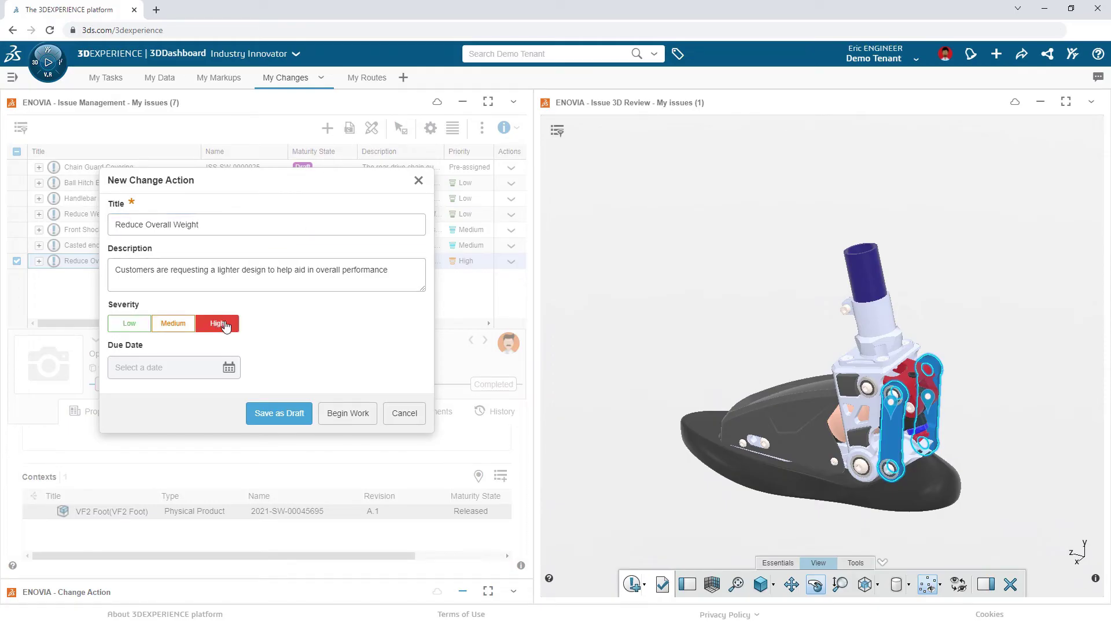
click(229, 368)
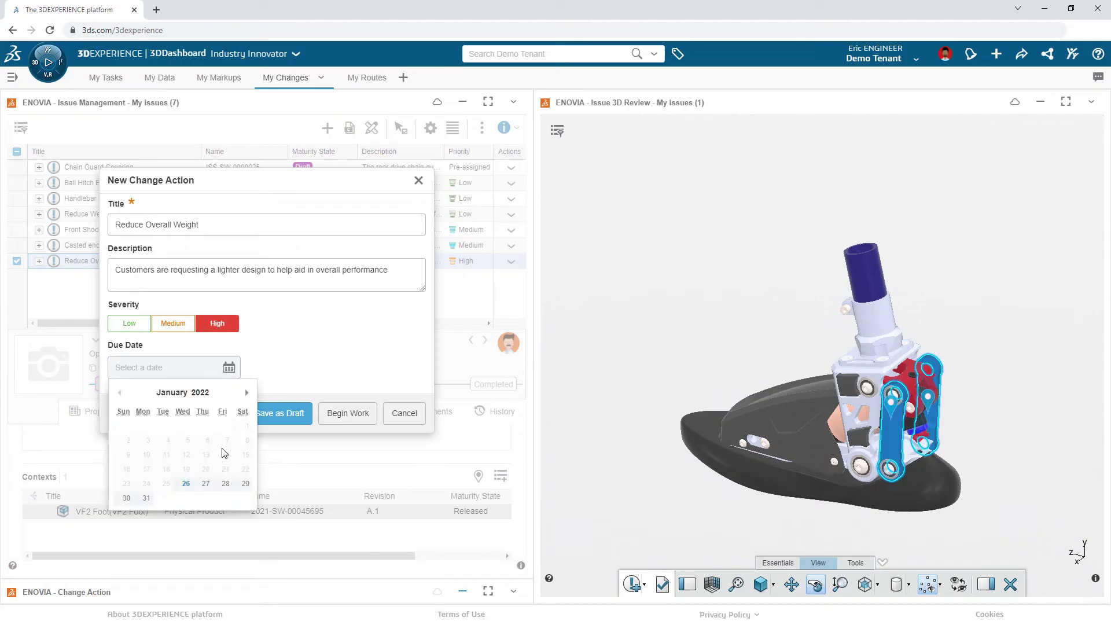
click(225, 483)
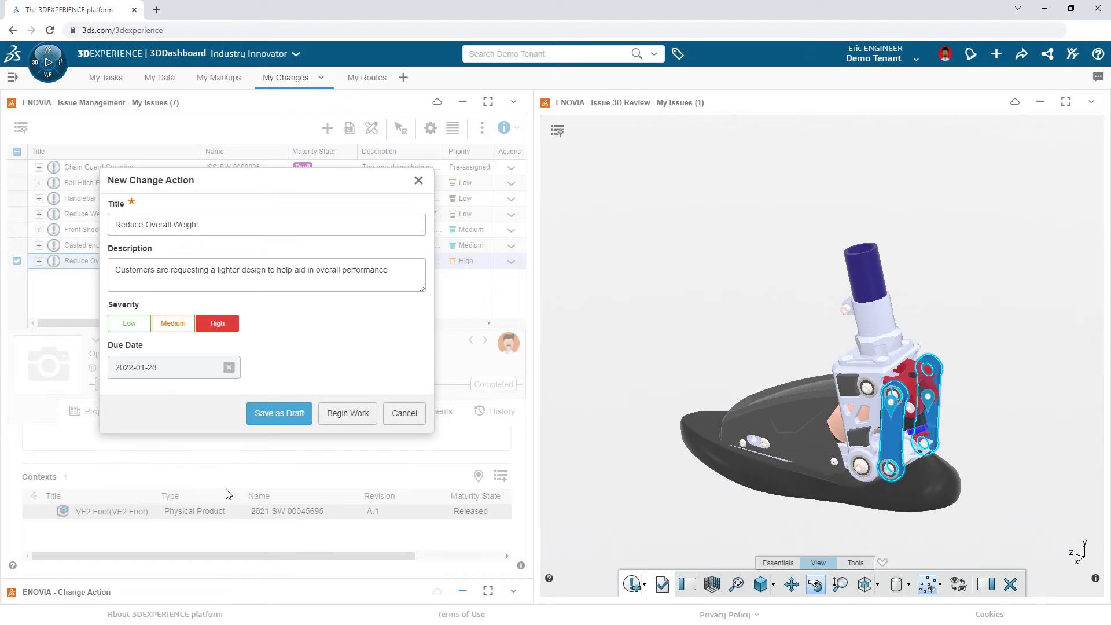
click(279, 413)
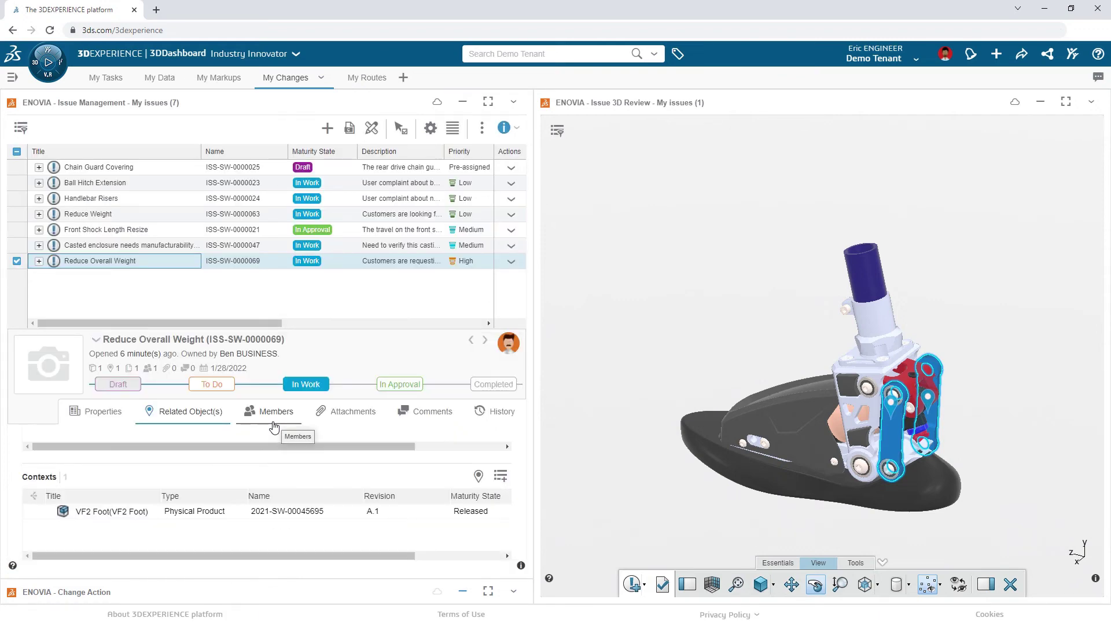
Expand the issue row to reveal CA-SW-00000069 and collapse the issue list.
click(39, 262)
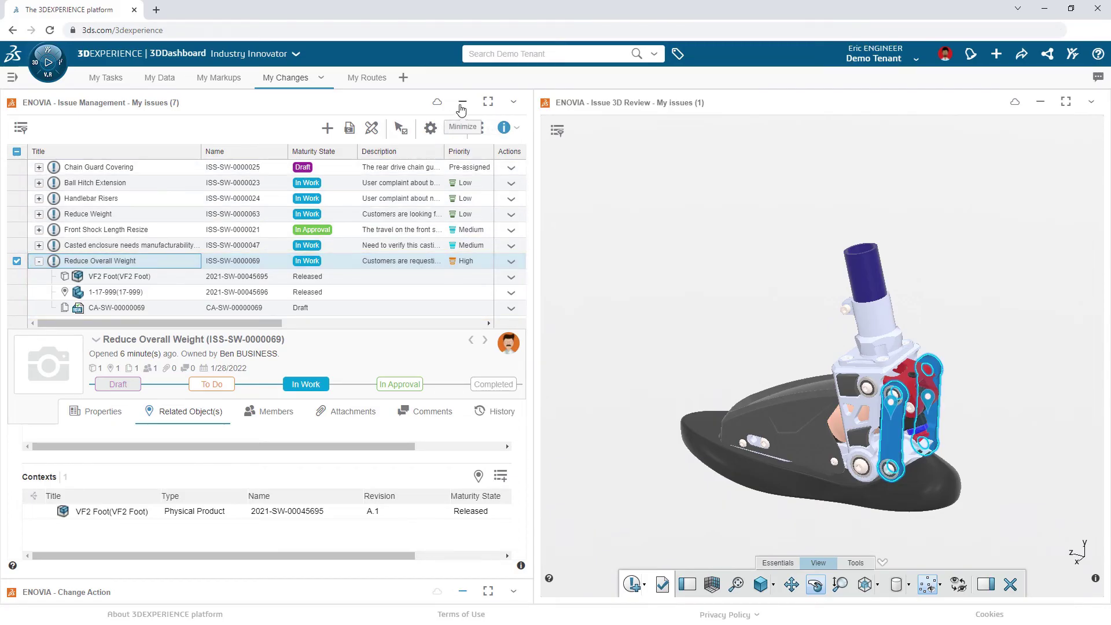
click(462, 103)
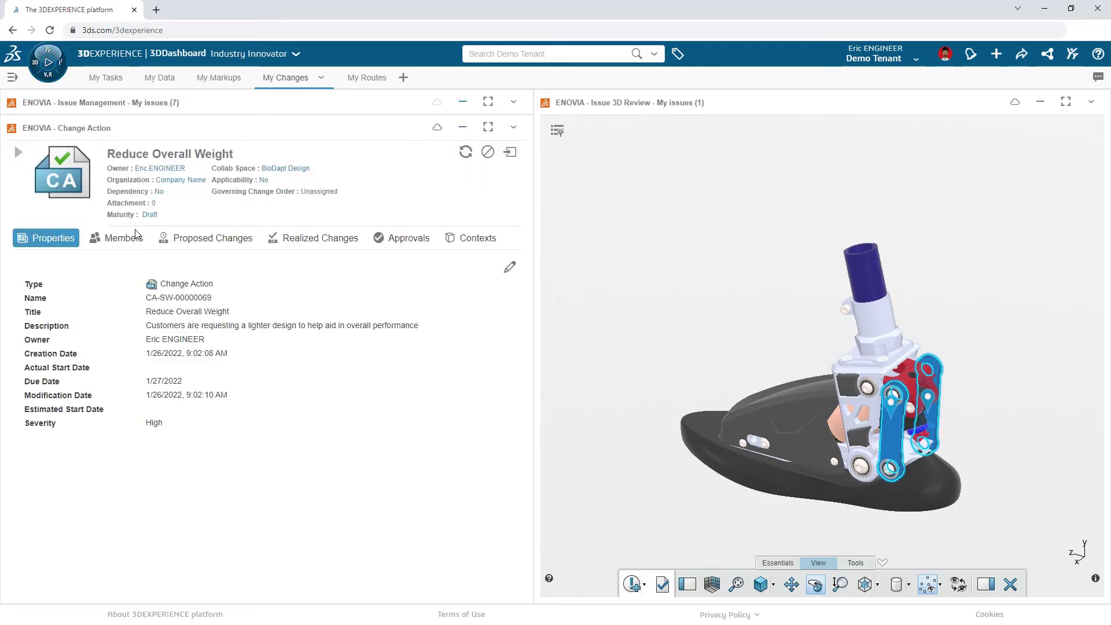
On the Members tab, add the Formal Change Approval_ route as Approver.
click(117, 241)
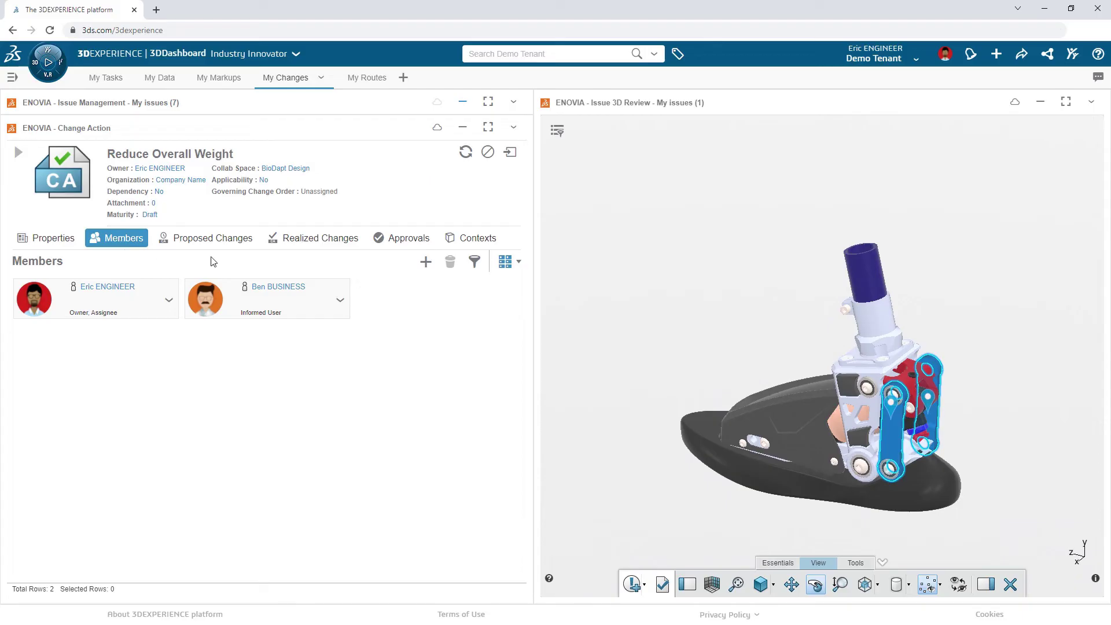
click(426, 262)
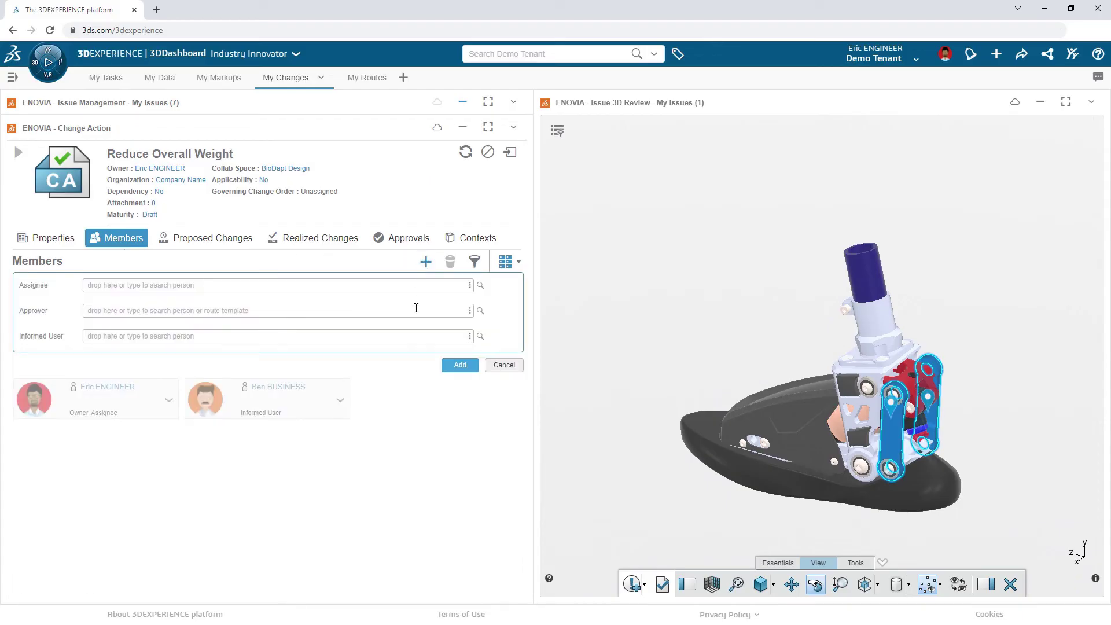
text(Formal Change Approval_)
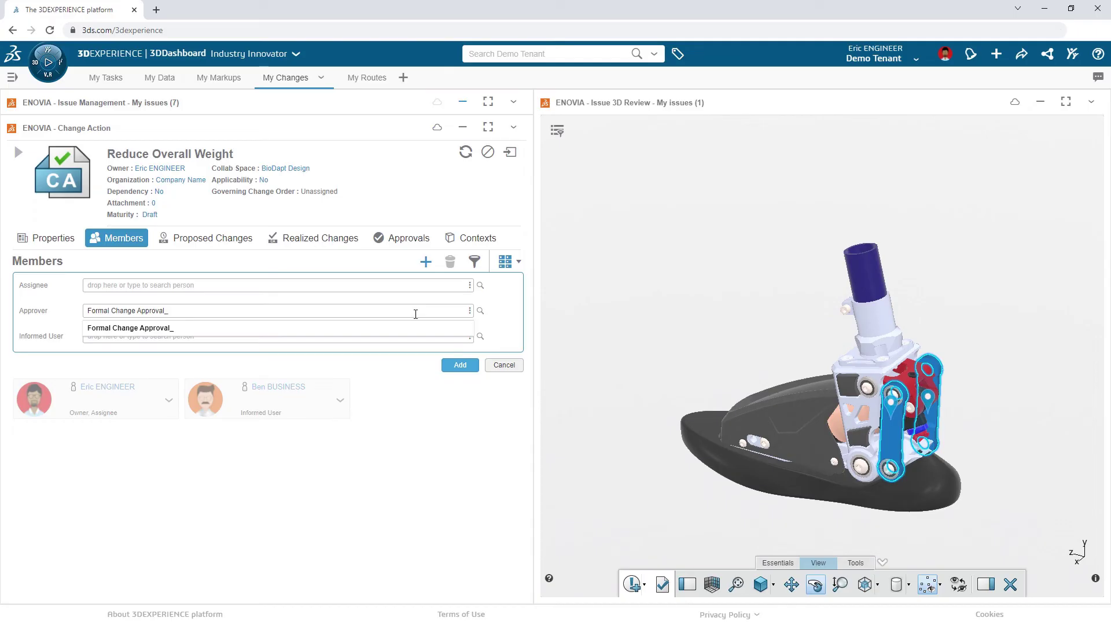
click(413, 327)
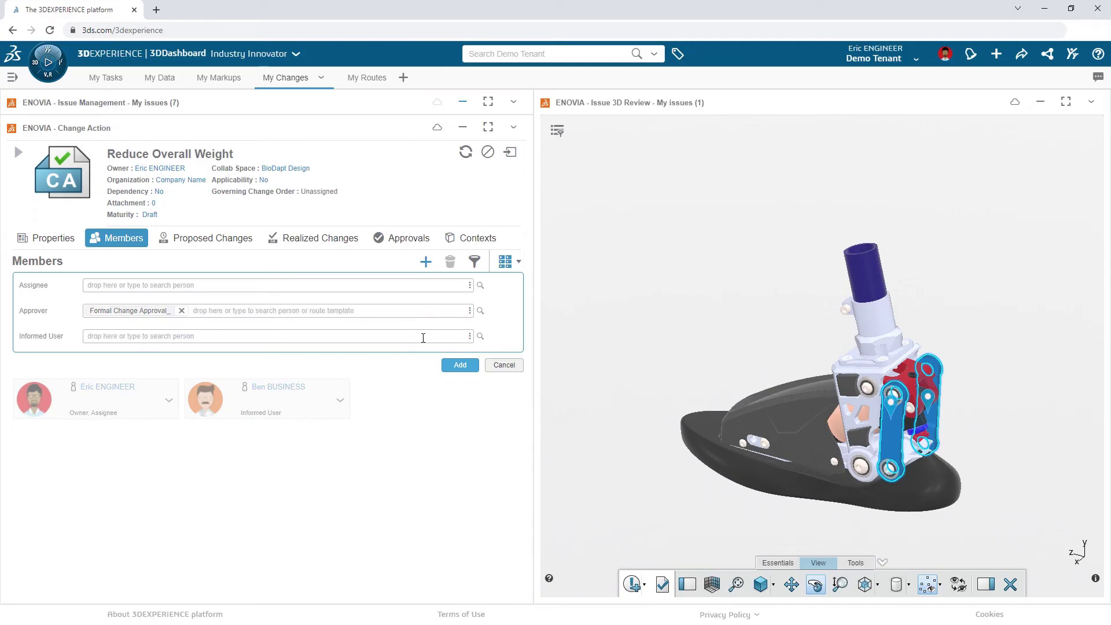
click(459, 365)
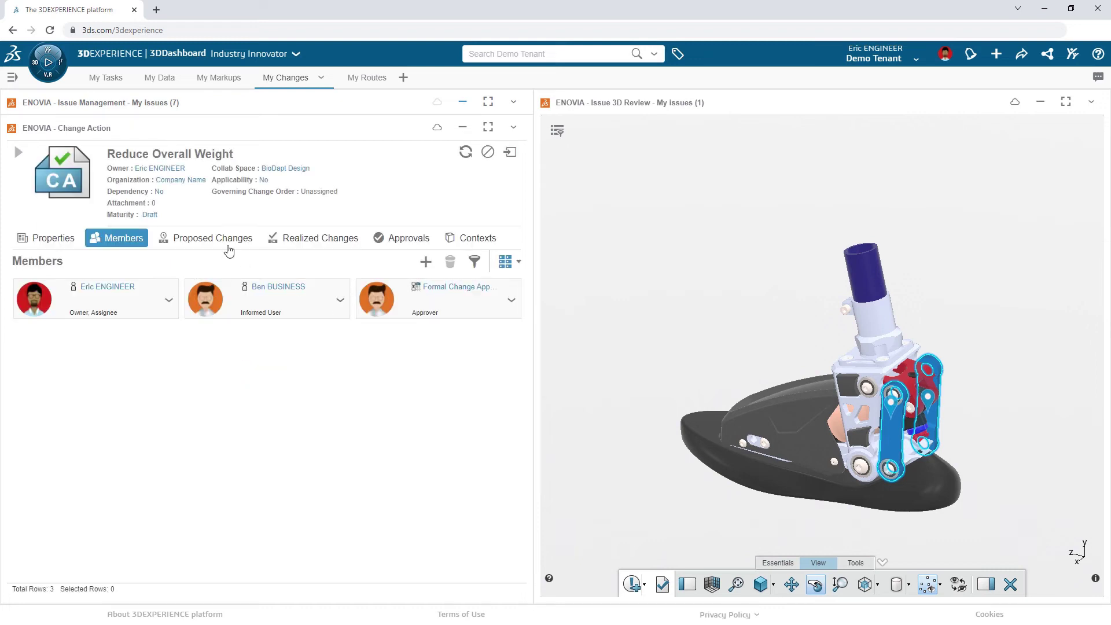
Open the Change Assessment for proposed part 1-17-999.
click(212, 237)
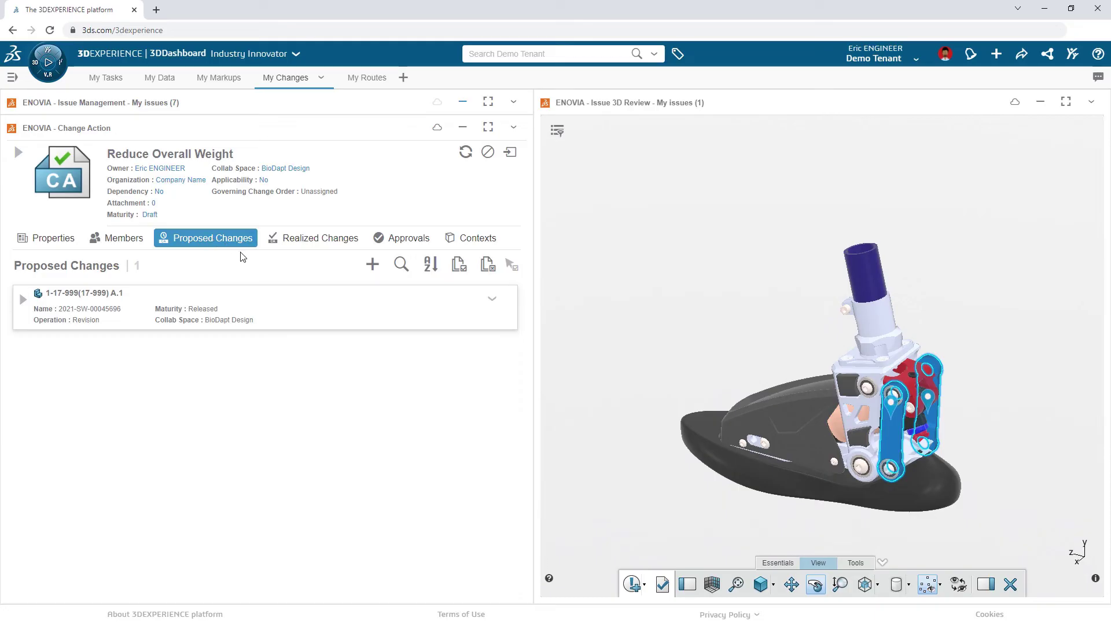
click(491, 300)
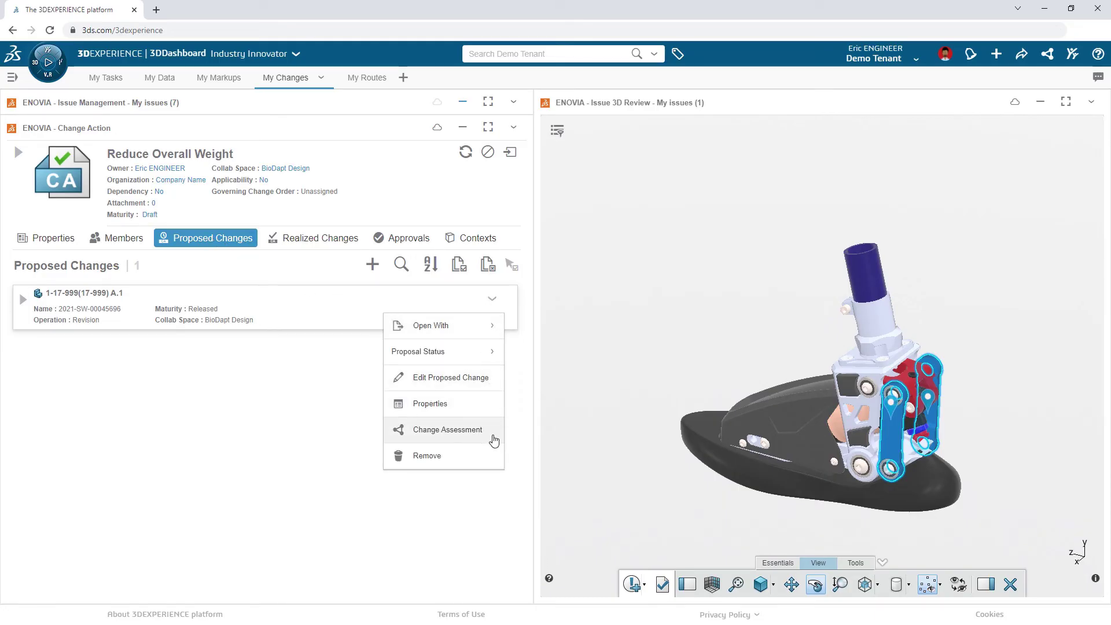
click(491, 431)
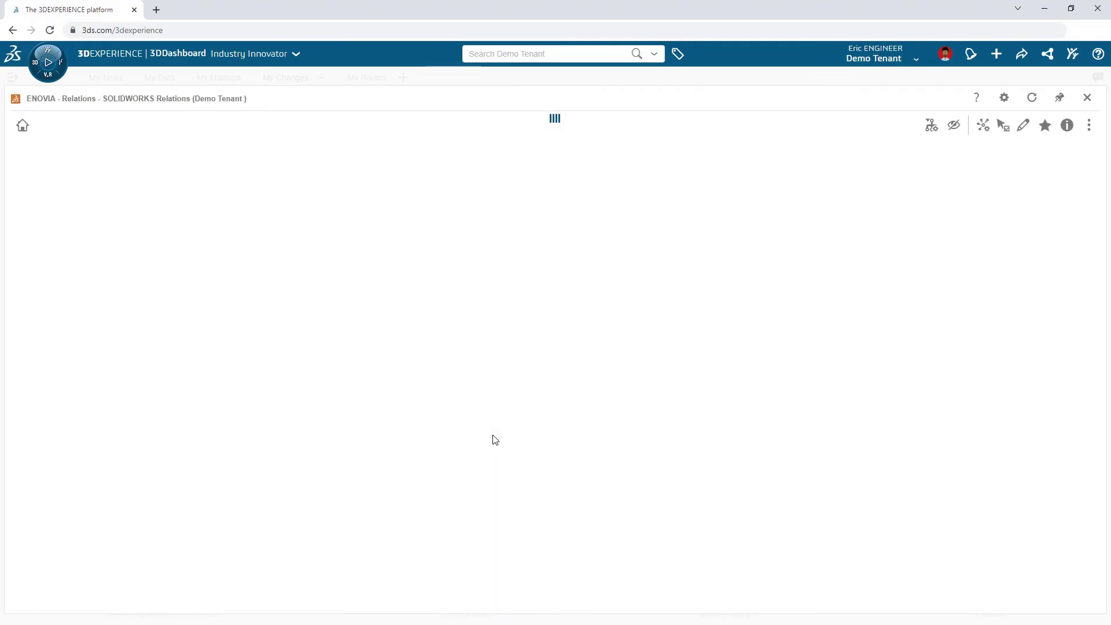
Add the VF2 Foot assembly, VF2 FOOT drawing and 17-999 drawing to the proposed changes.
click(645, 367)
click(557, 398)
click(530, 393)
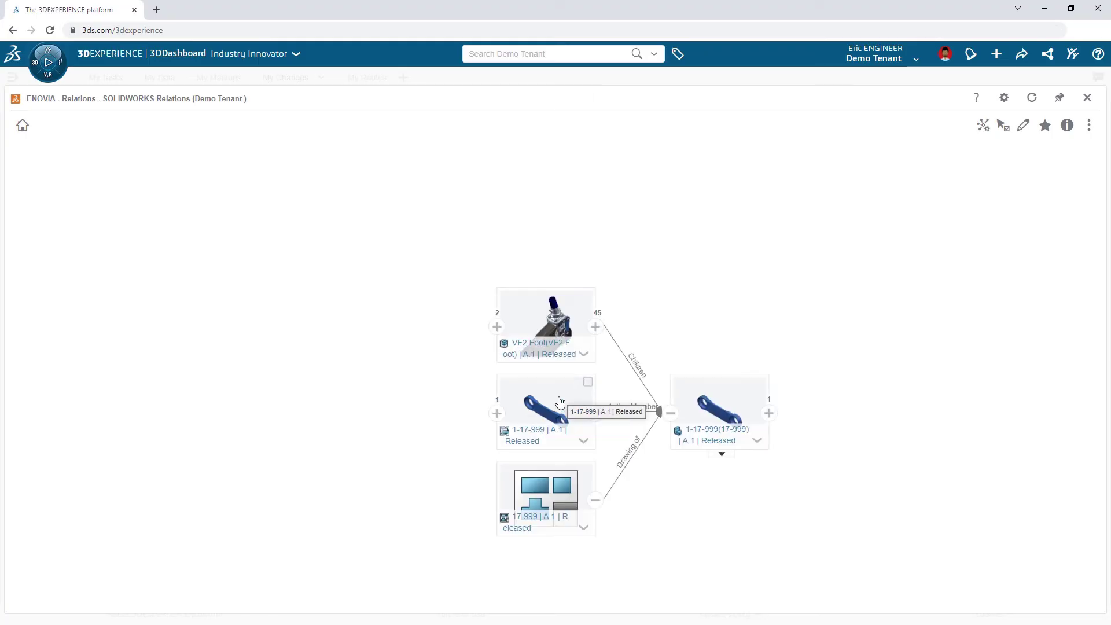
click(497, 330)
click(488, 277)
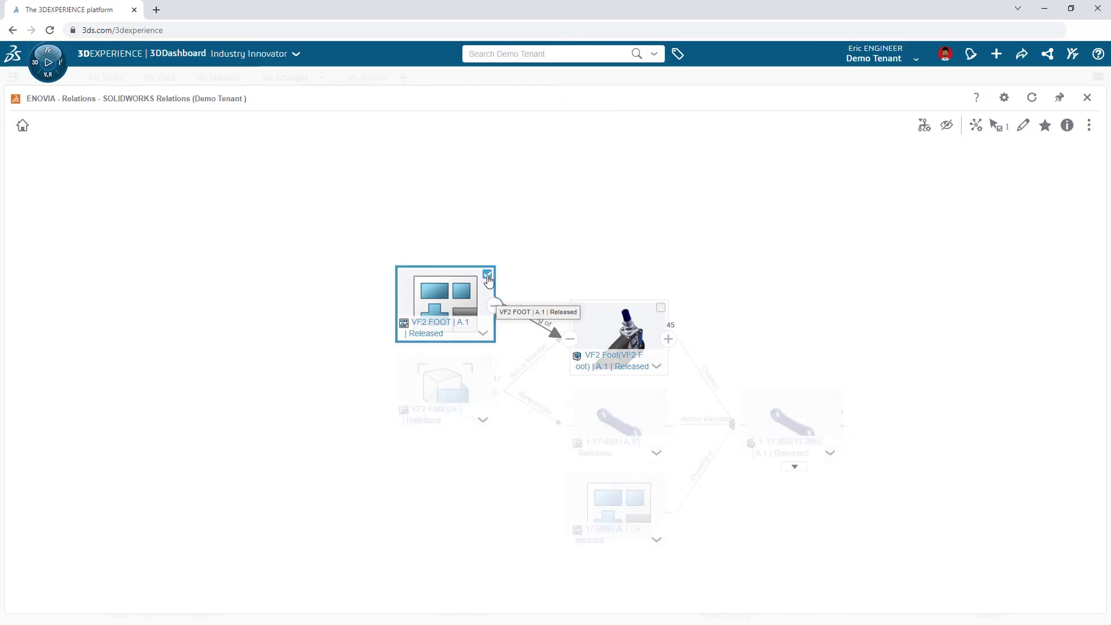
click(660, 307)
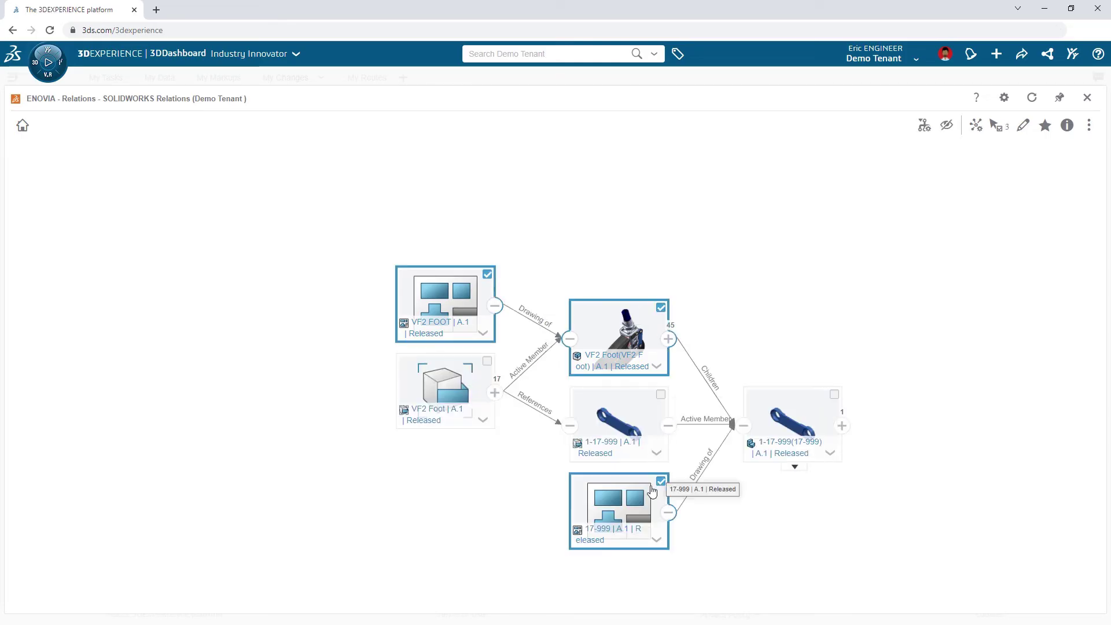
click(661, 480)
drag(616, 502, 298, 460)
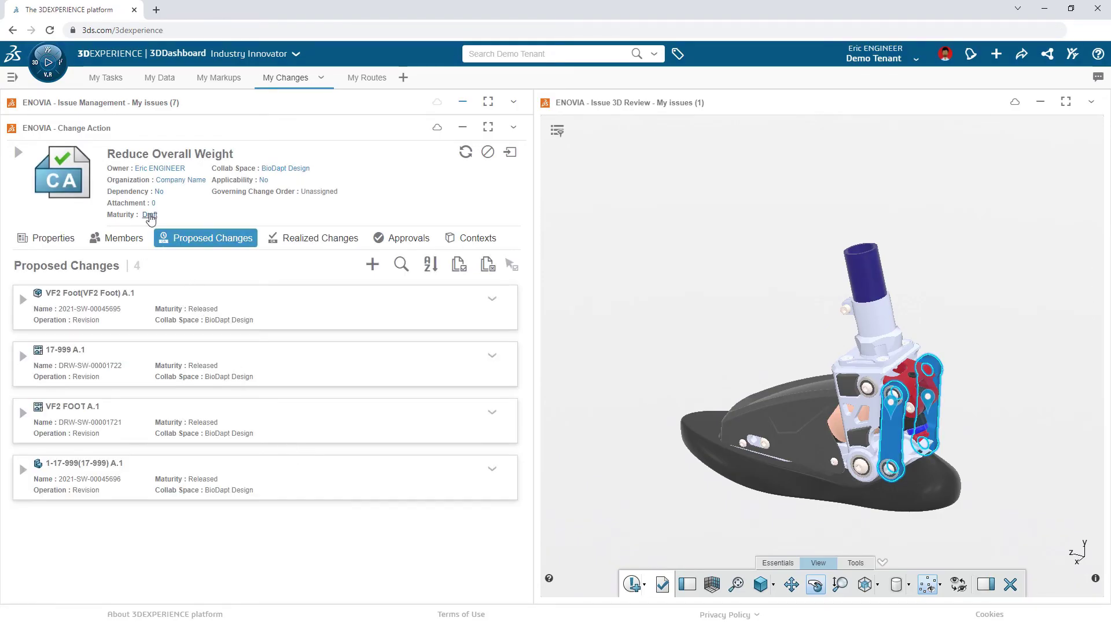
Move the change action to In Work and view its realized changes.
click(150, 215)
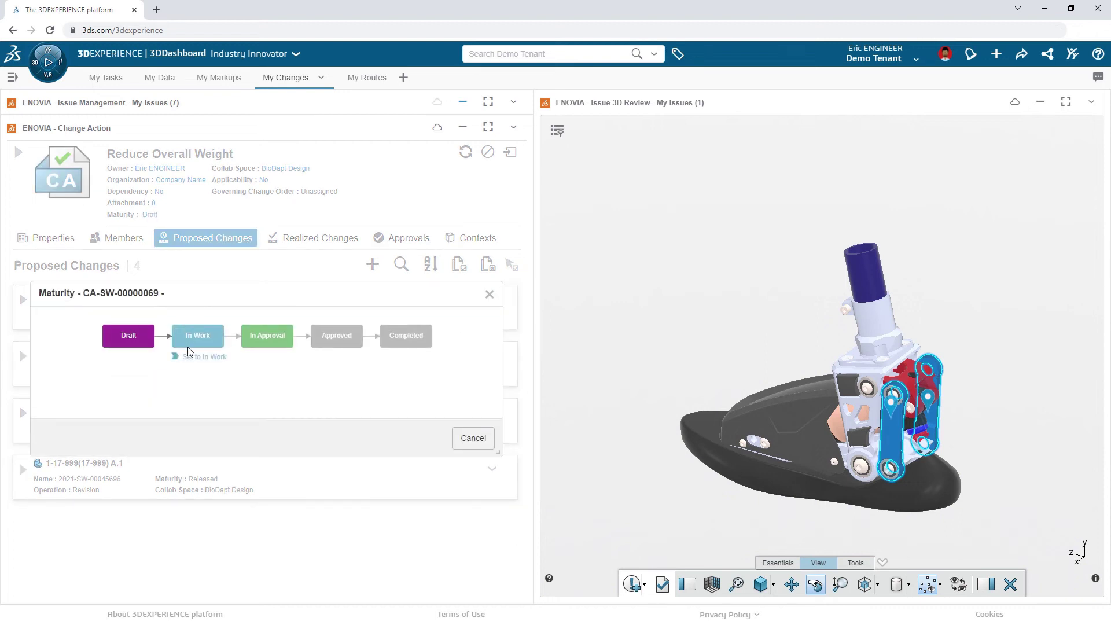
click(190, 357)
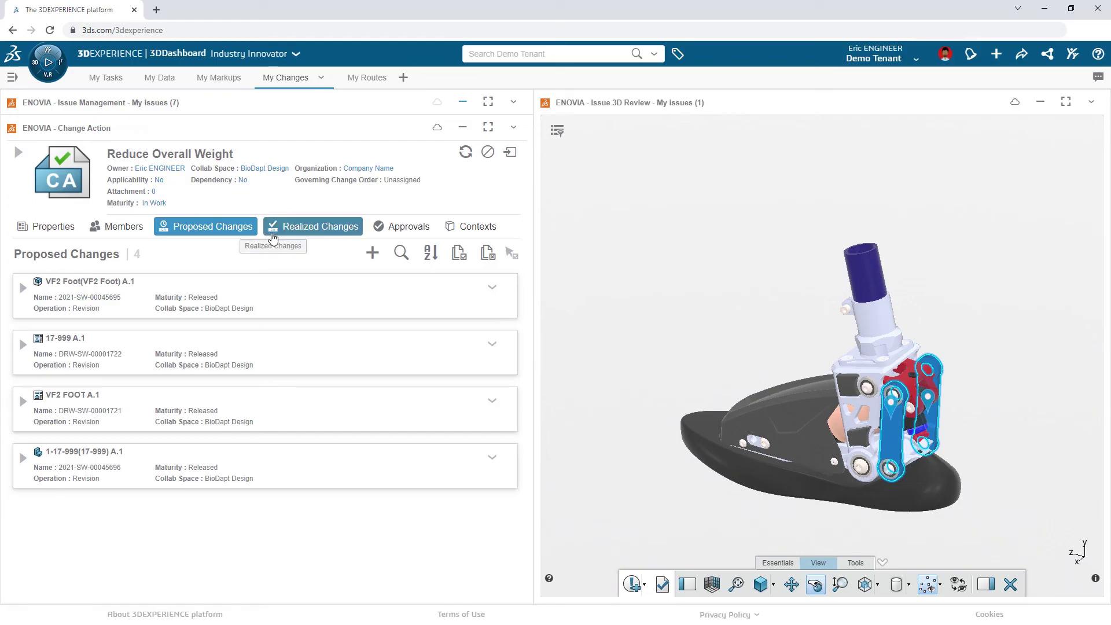
click(273, 229)
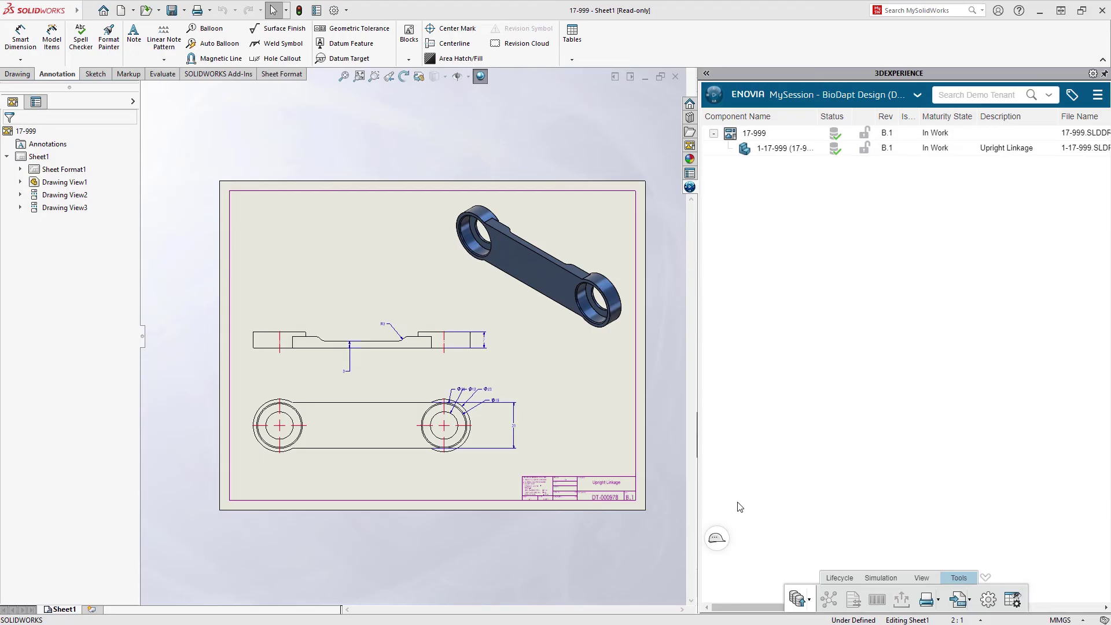
Work under Reduce Overall Weight and set drawing 17-999 and part 1-17-999 to Frozen.
click(718, 538)
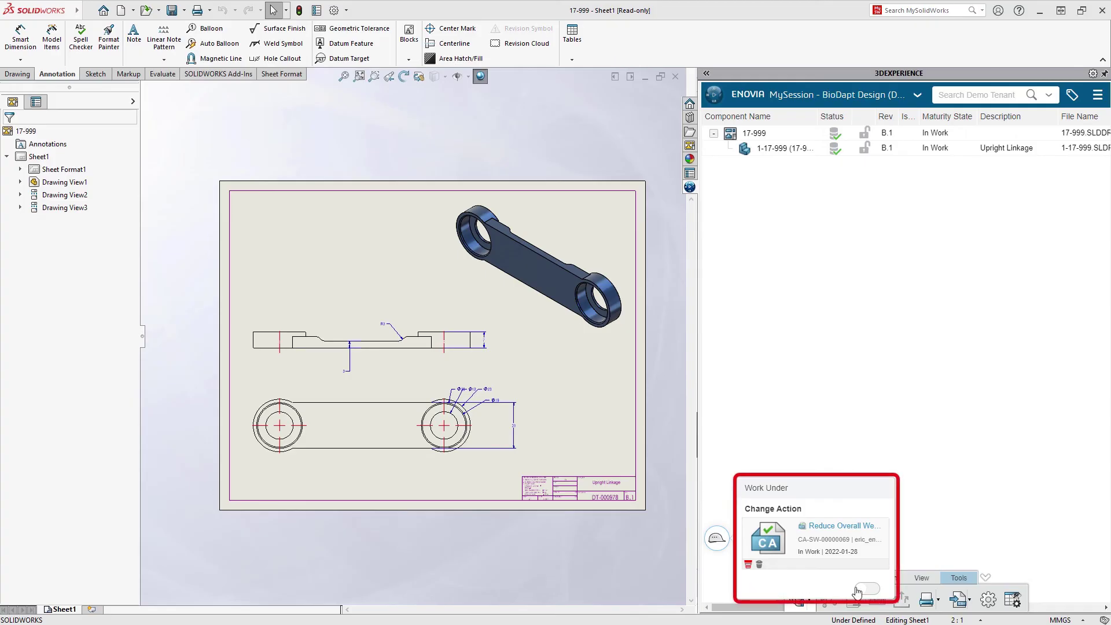
click(866, 590)
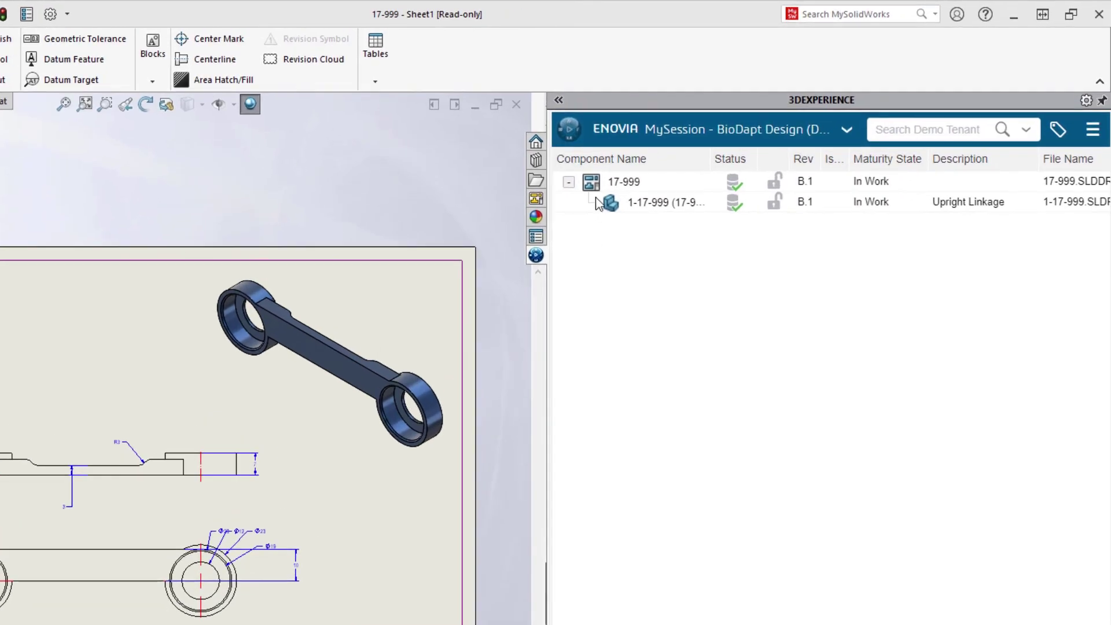
click(601, 205)
right_click(601, 205)
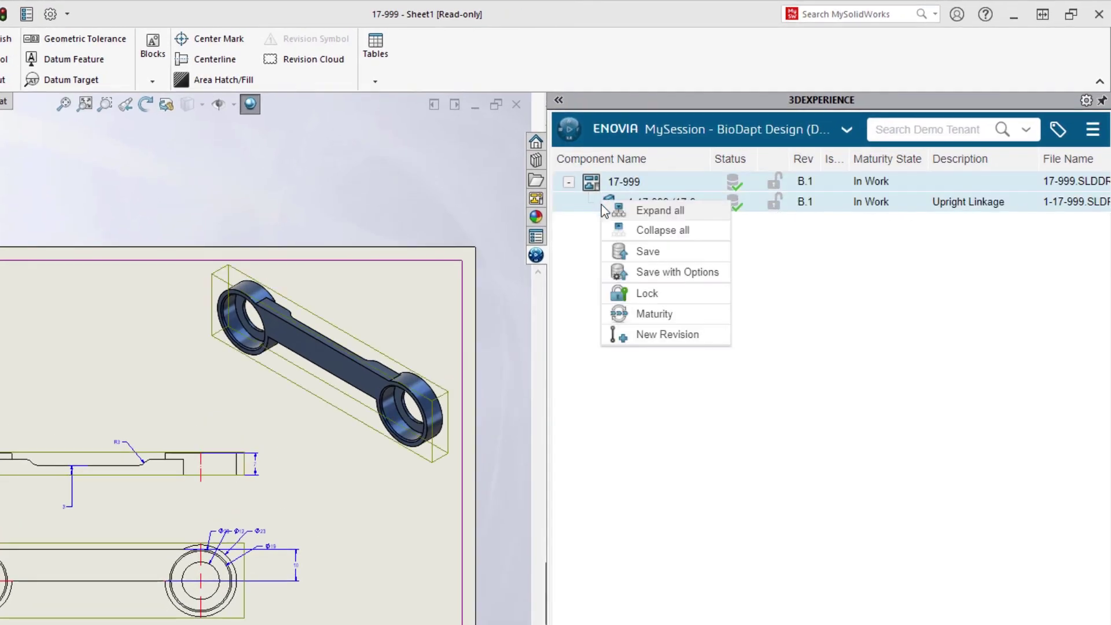
click(602, 311)
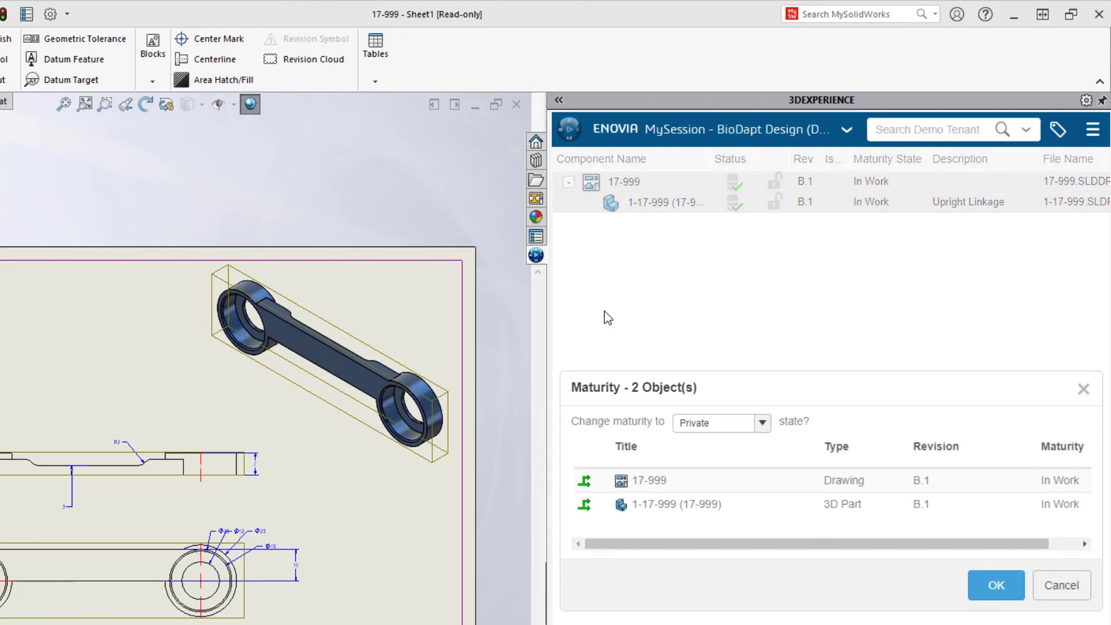
click(762, 423)
click(694, 465)
click(990, 585)
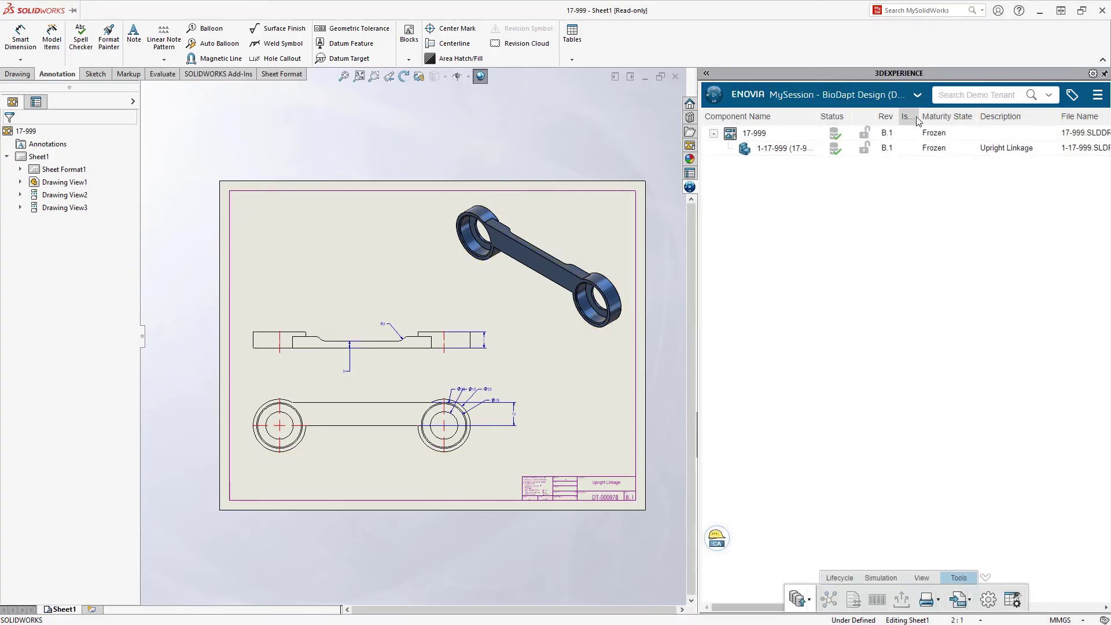
Switch the 3DEXPERIENCE pane to Change Action and set Reduce Overall Weight to In Approval.
click(917, 95)
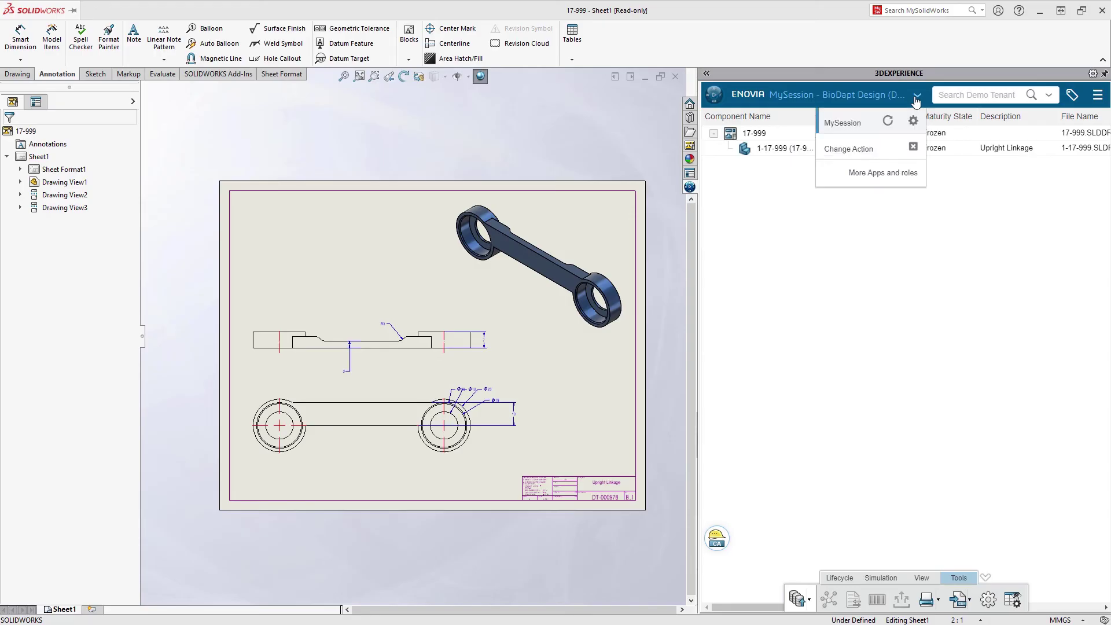
click(849, 149)
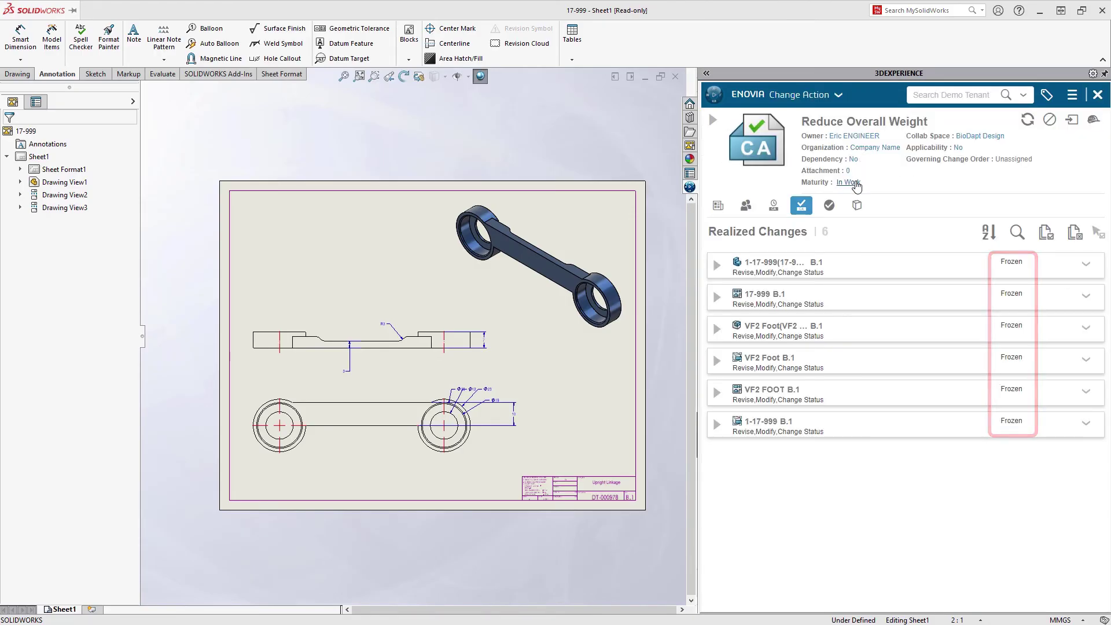
click(849, 182)
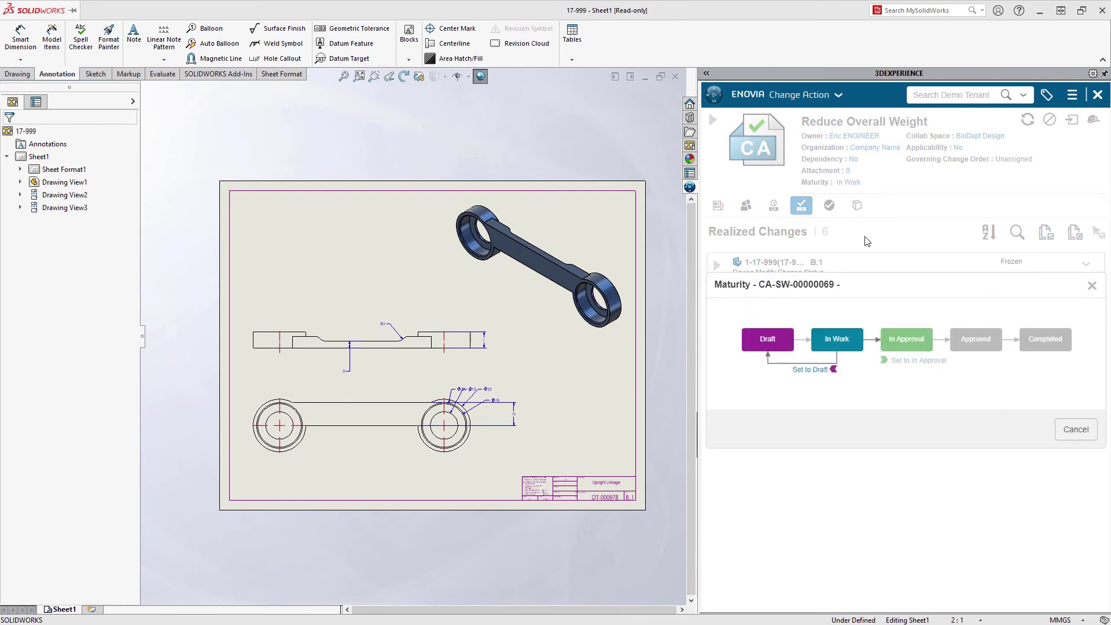
click(898, 363)
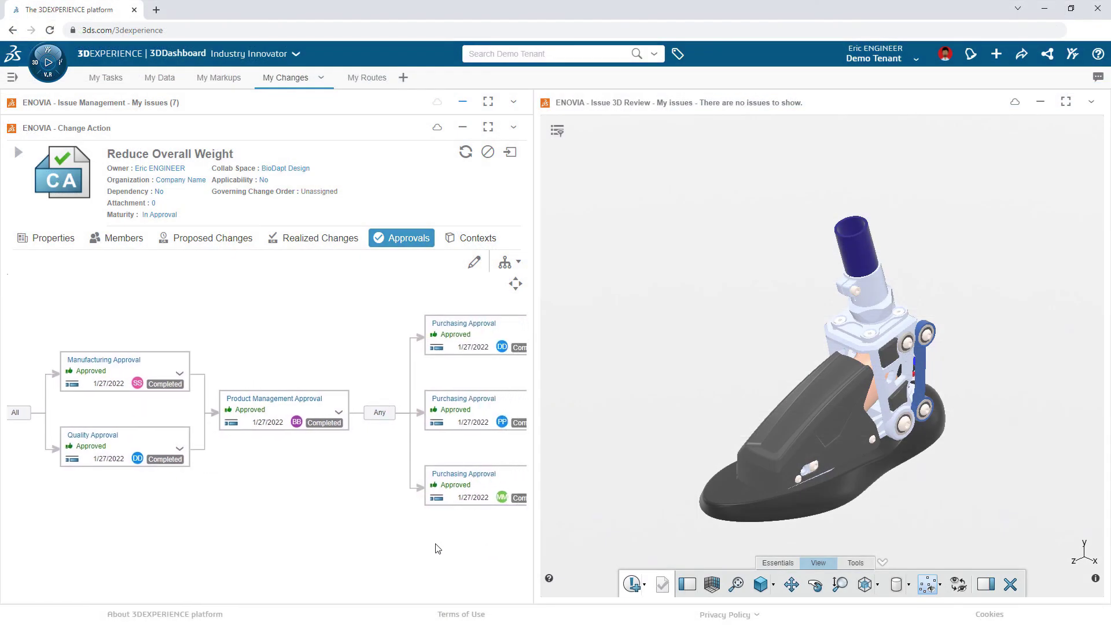
Approve the pending Approval task with comment APPROVED and validate the electronic signature.
drag(437, 549, 78, 548)
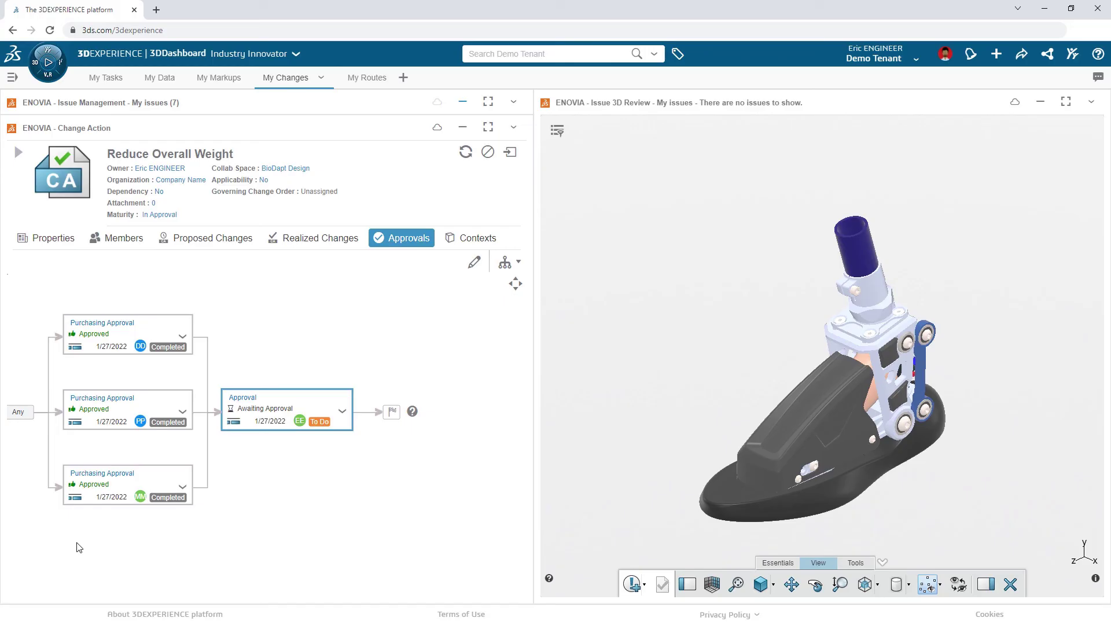
click(264, 408)
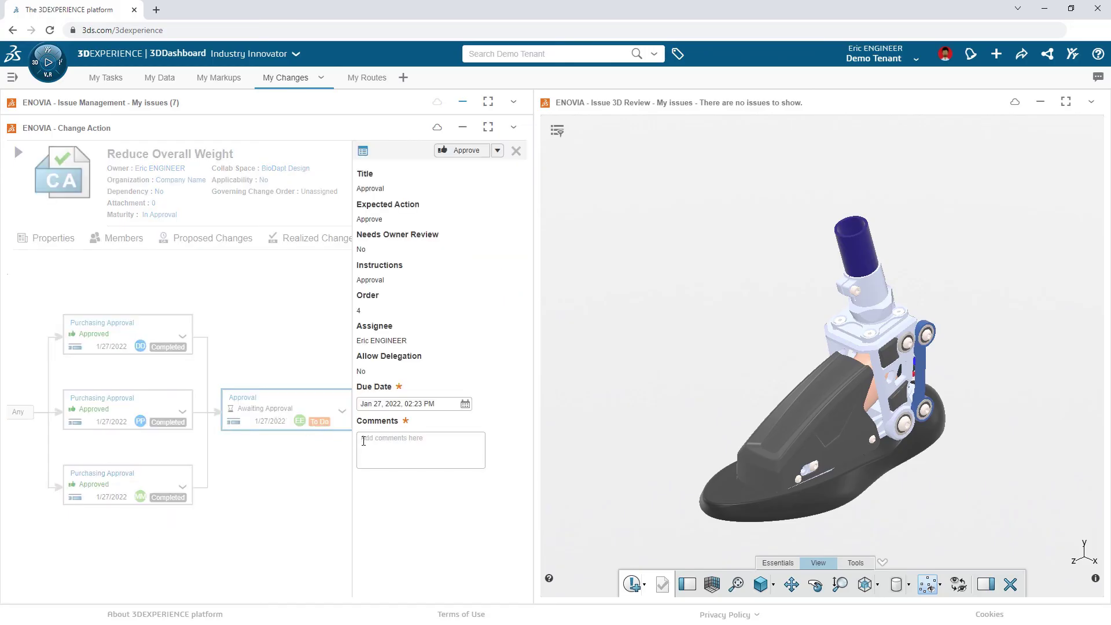
click(363, 440)
text(APPROVED)
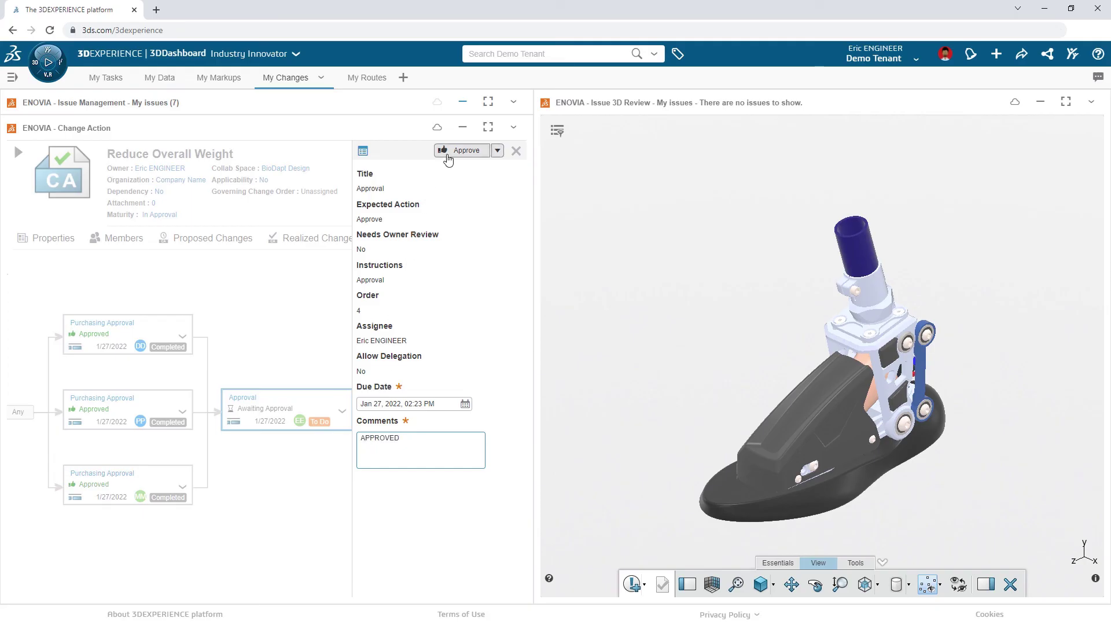
click(459, 150)
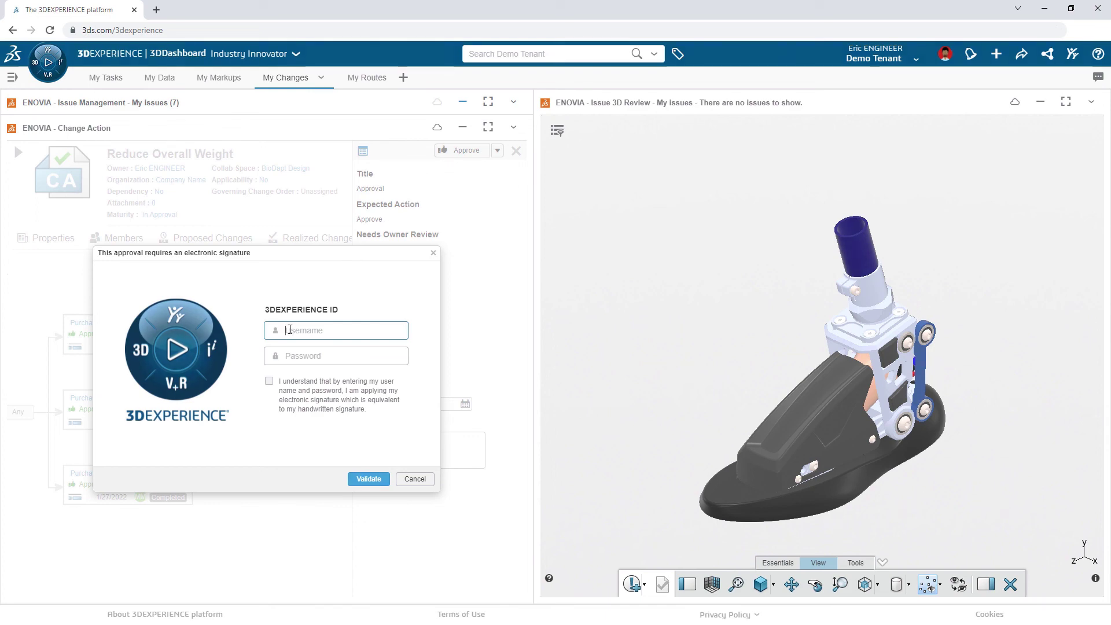
text(Eric_ENGINEER)
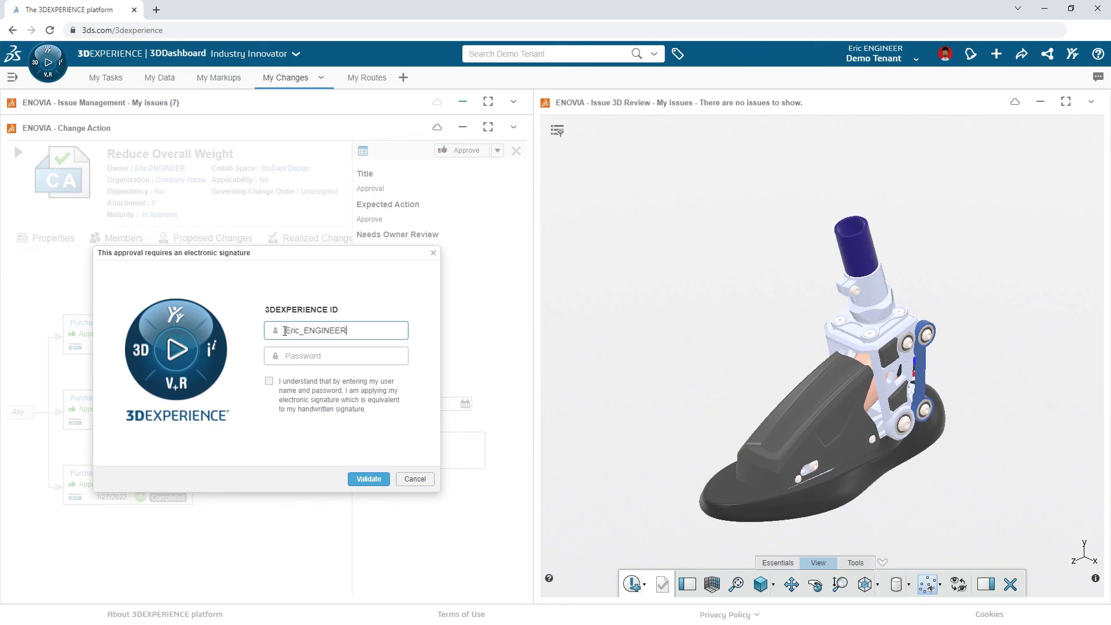
click(285, 355)
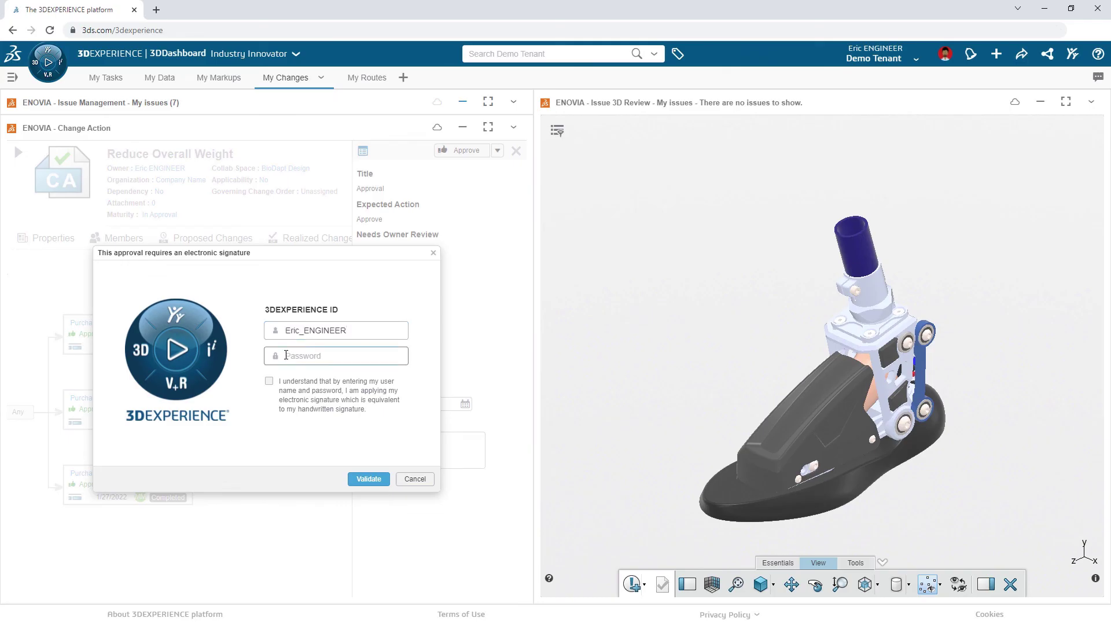
click(269, 380)
click(367, 480)
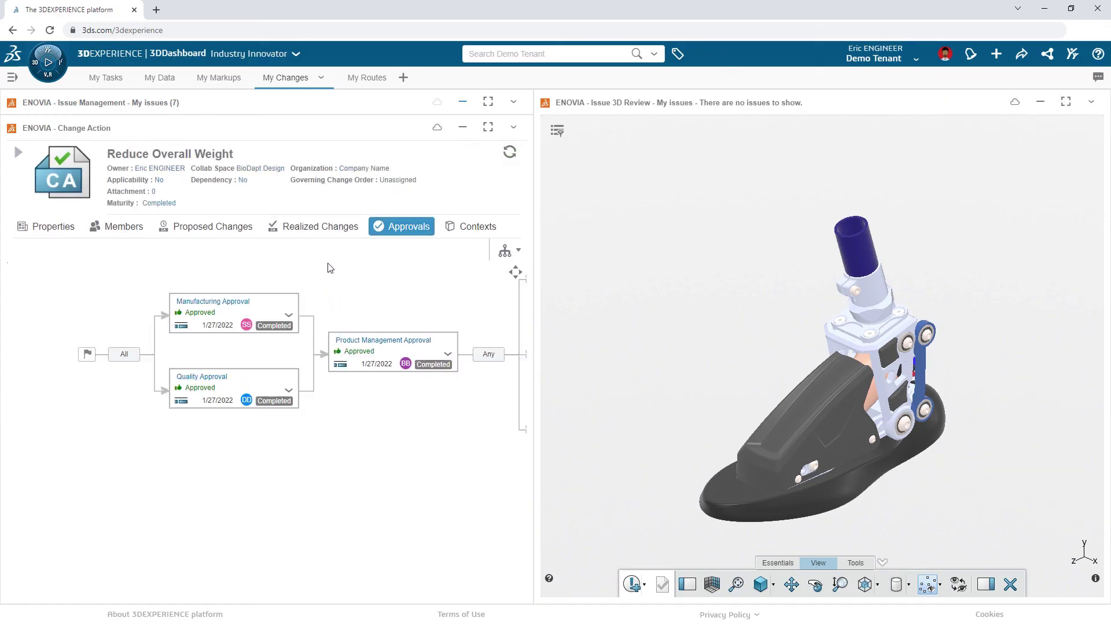
Review part 1-17-999's Change properties in Realized Changes for its release authorization and approvals.
click(326, 229)
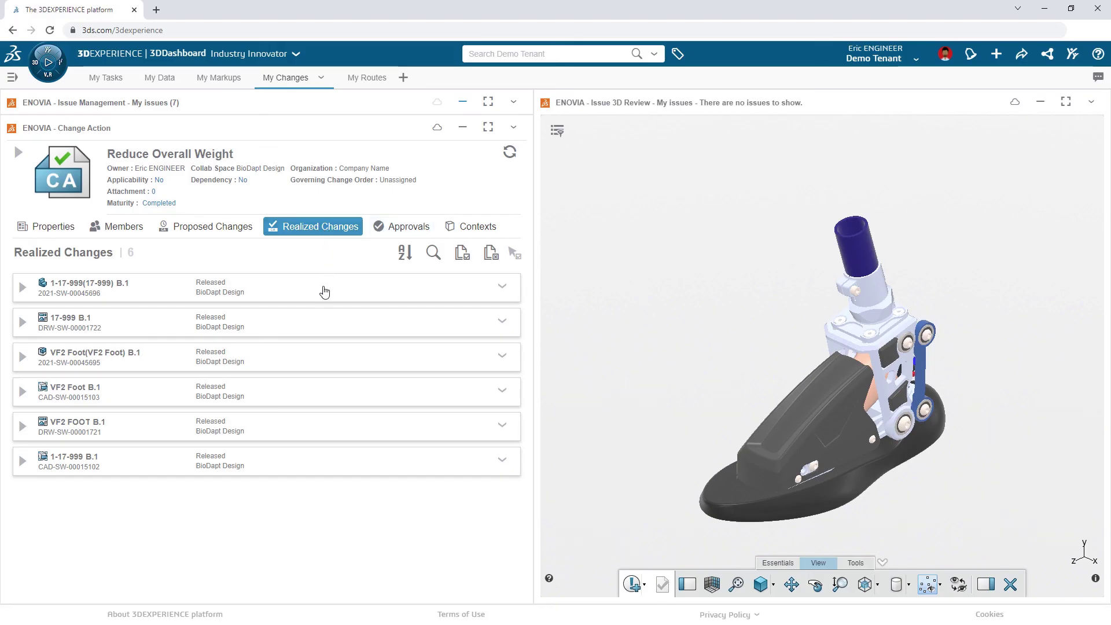
click(503, 288)
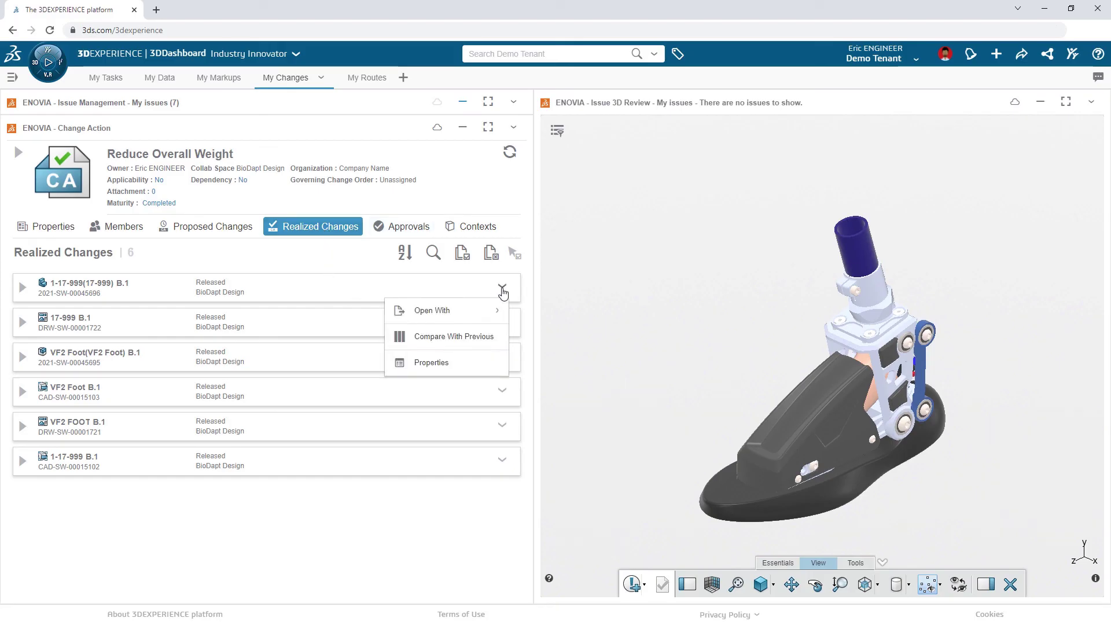
click(500, 361)
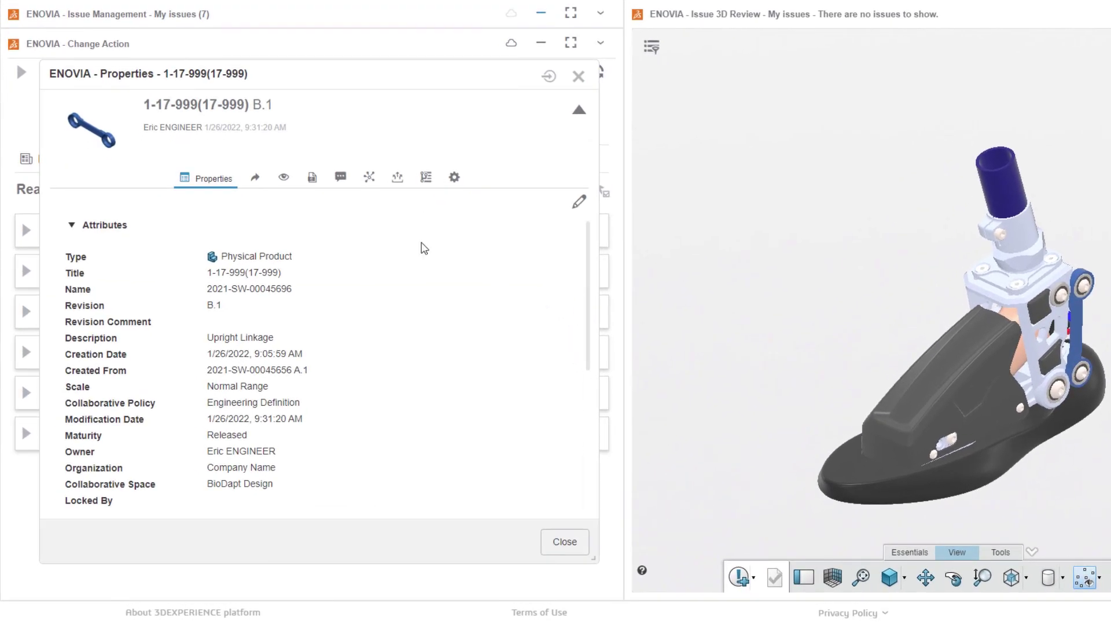
click(312, 177)
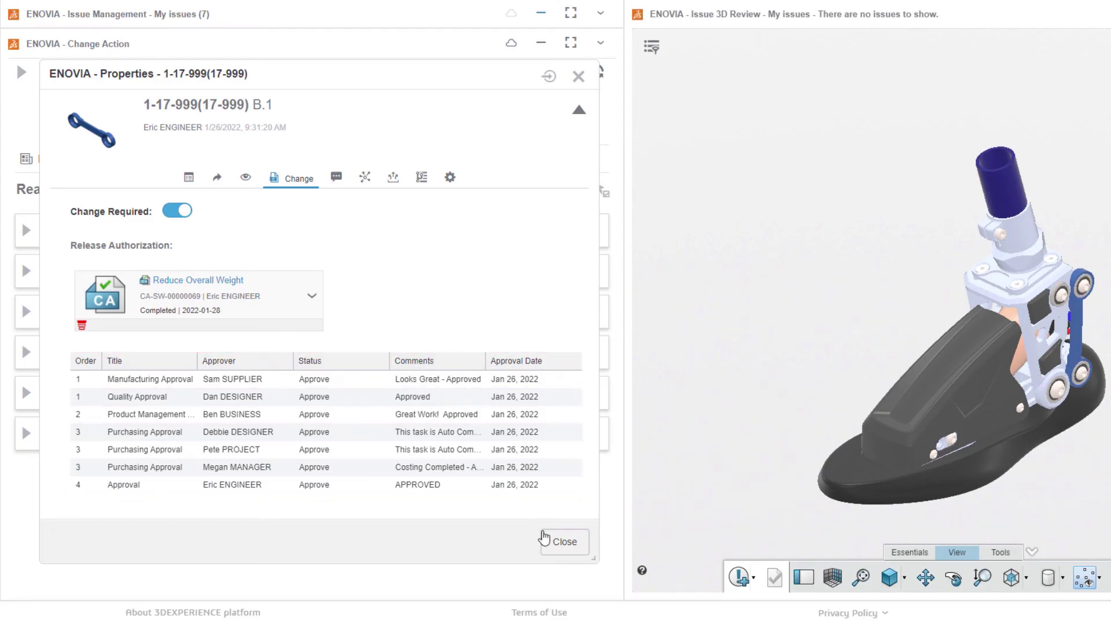
click(564, 541)
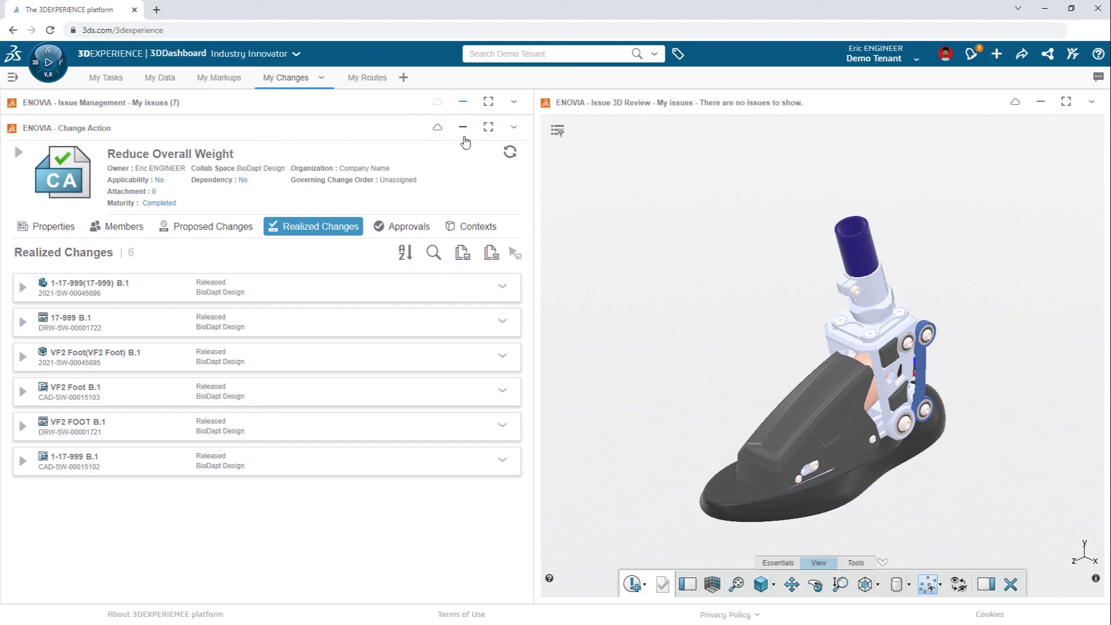
Collapse Change Action, expand Issue Management, and set the Reduce Overall Weight issue to Completed.
click(463, 128)
click(463, 103)
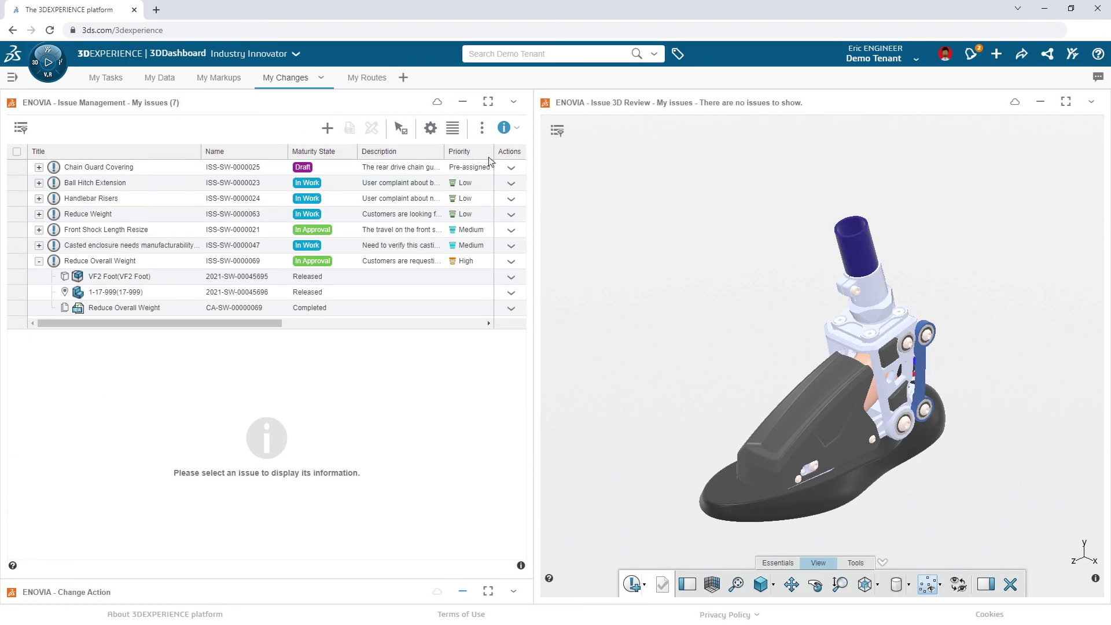
click(359, 260)
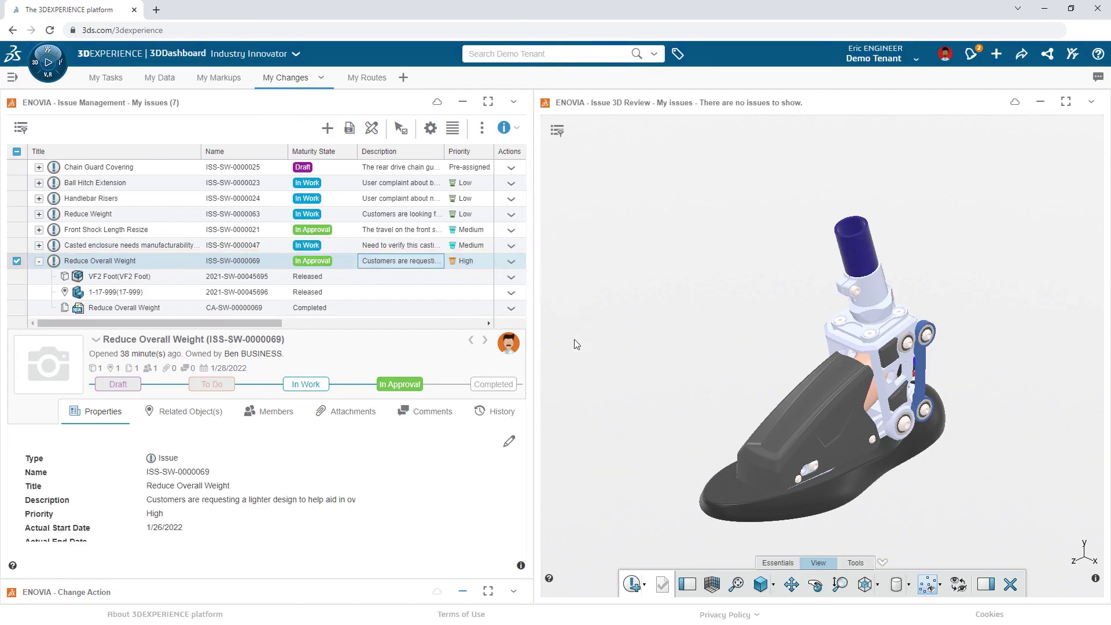
click(494, 385)
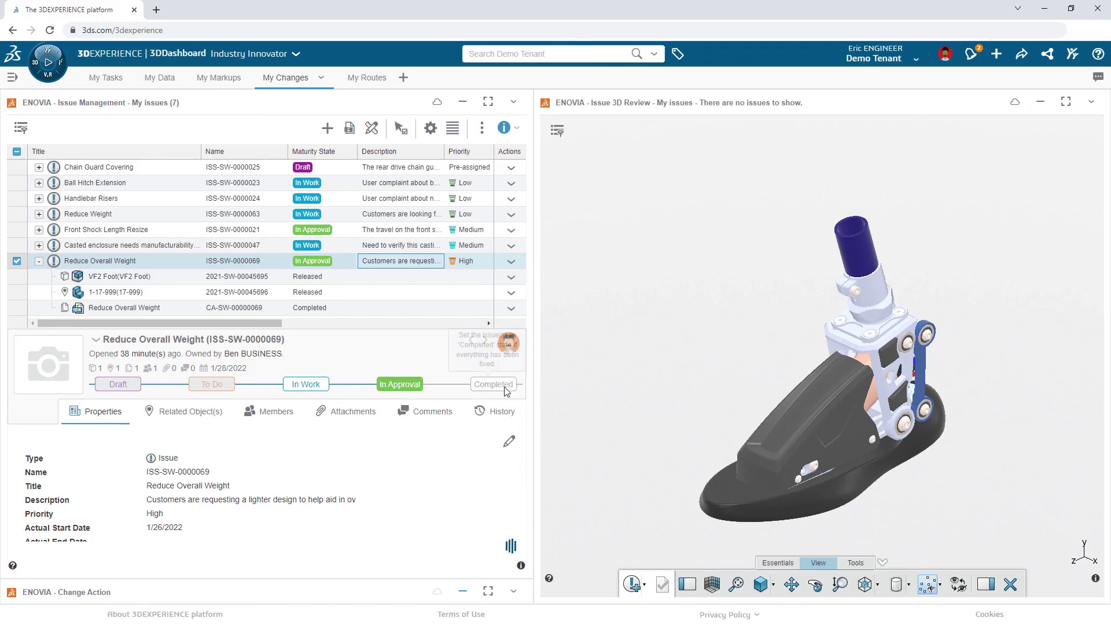